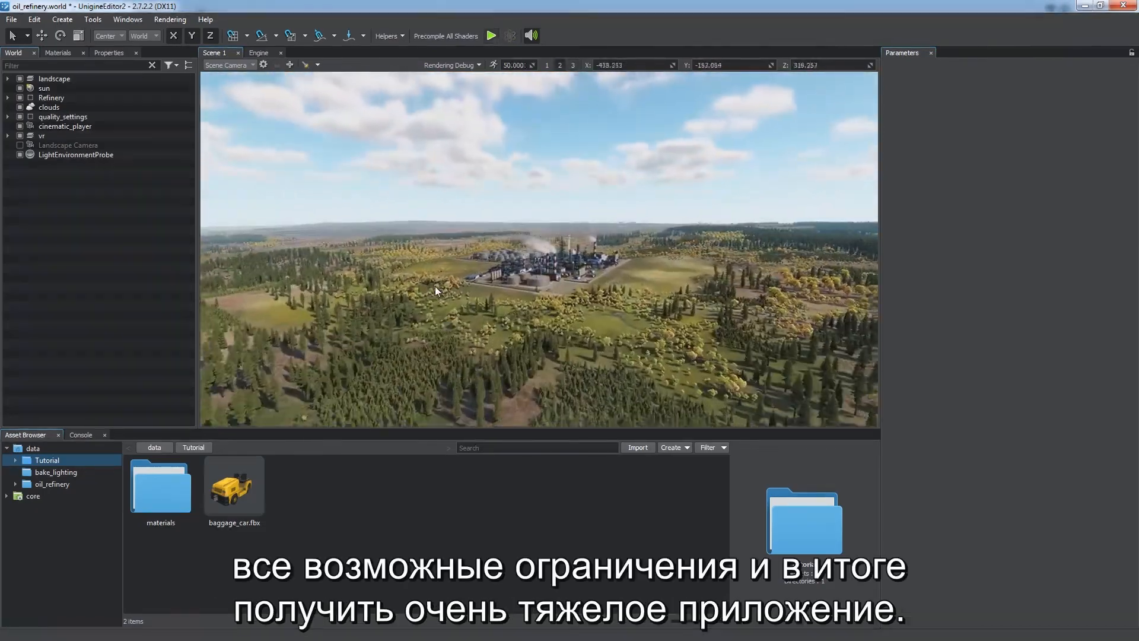
Step: Turn on the FPS helper overlay in the scene viewport
key(w)
right_drag(435, 286, 517, 273)
key(1)
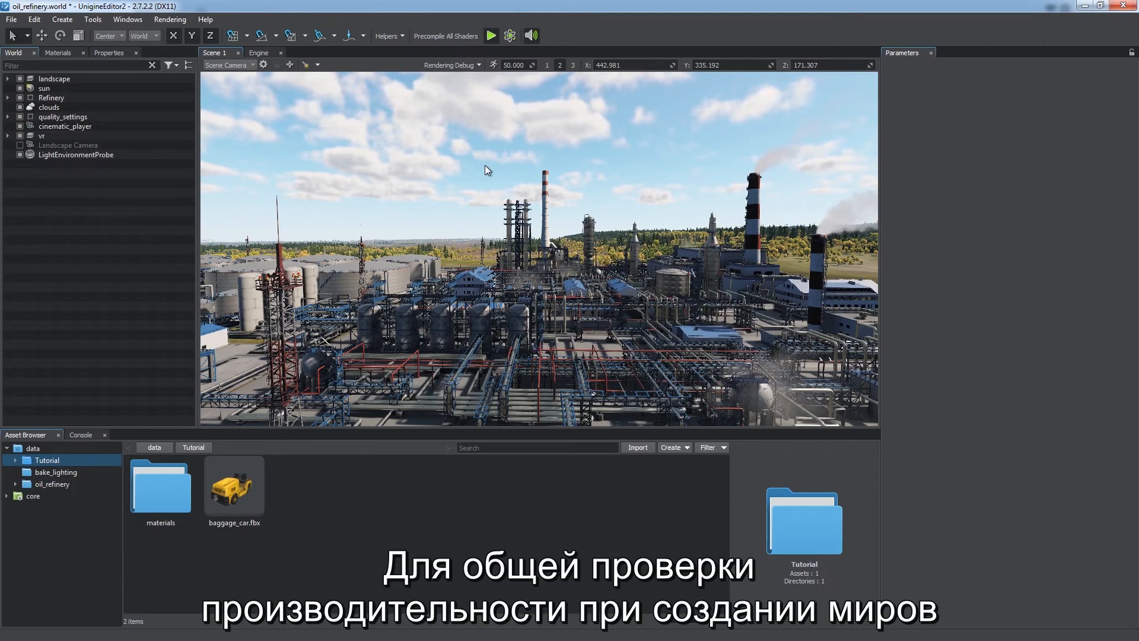
click(404, 40)
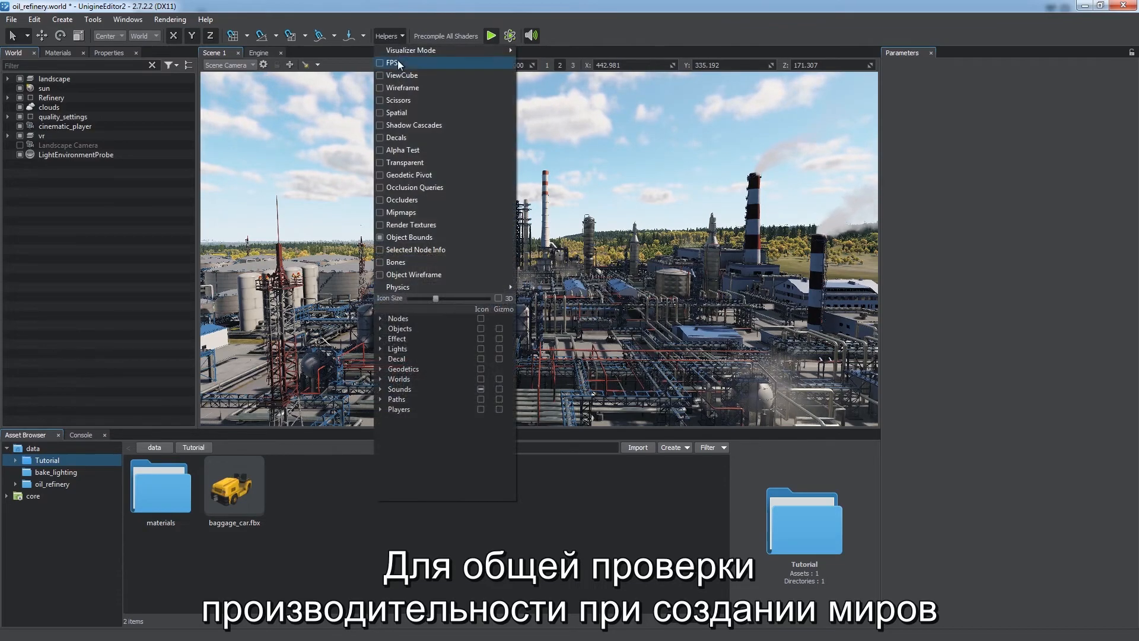
click(397, 62)
click(404, 37)
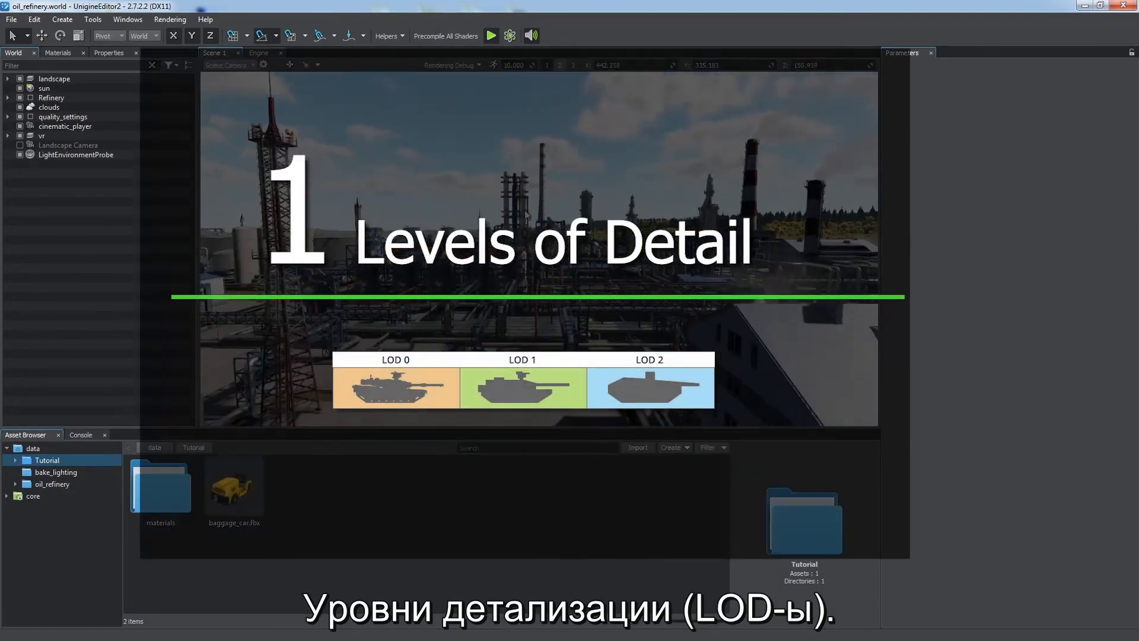
Step: Fly into the refinery yard and place baggage_car.fbx into the scene
key(w)
right_drag(525, 210, 869, 224)
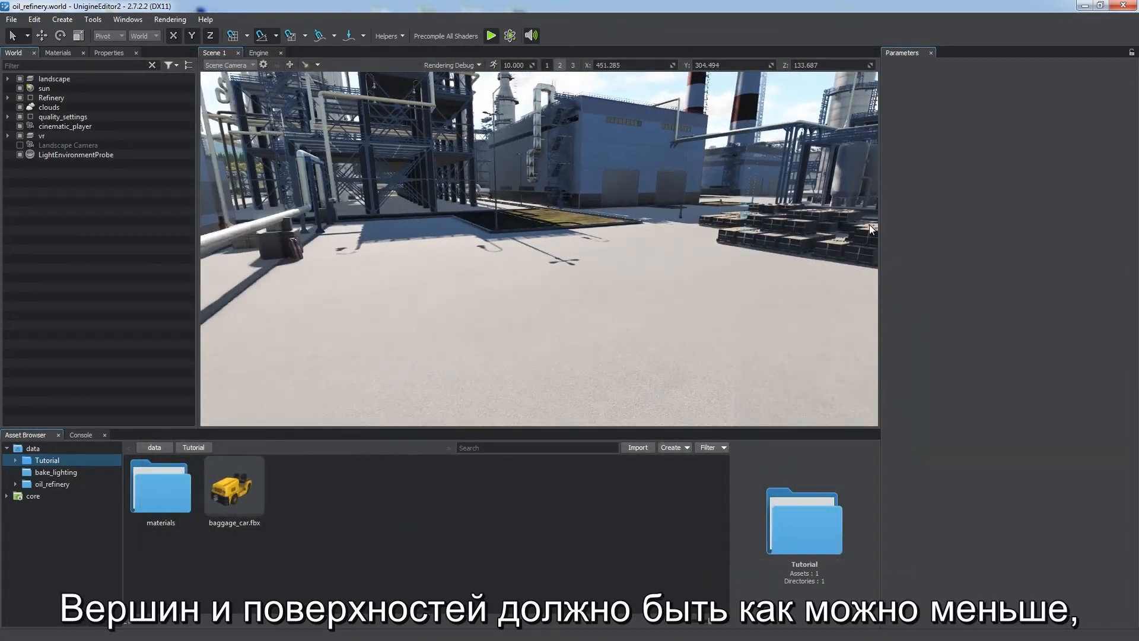
drag(262, 482, 974, 289)
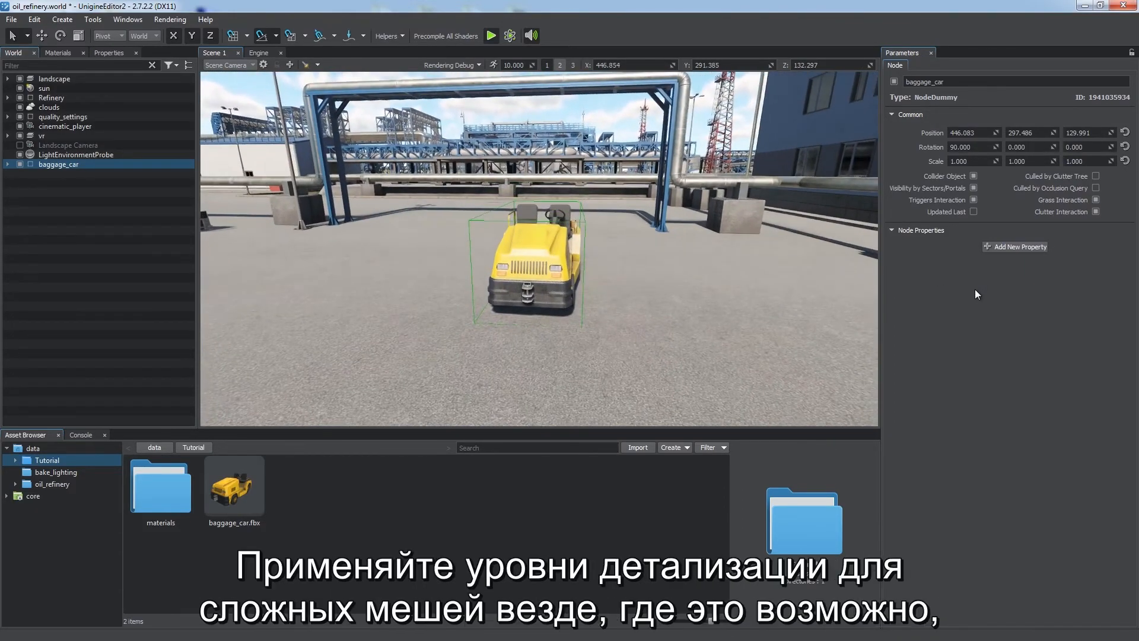
Step: Try moving the baggage_car LOD meshes apart to compare them, then undo the three moves
click(8, 164)
click(66, 173)
key(w)
drag(580, 291, 718, 297)
click(78, 193)
drag(570, 291, 431, 277)
shift+click(92, 173)
key(q)
alt+drag(600, 295, 414, 329)
key(ctrl+z)
key(ctrl+z)
key(ctrl+z)
key(ctrl+z)
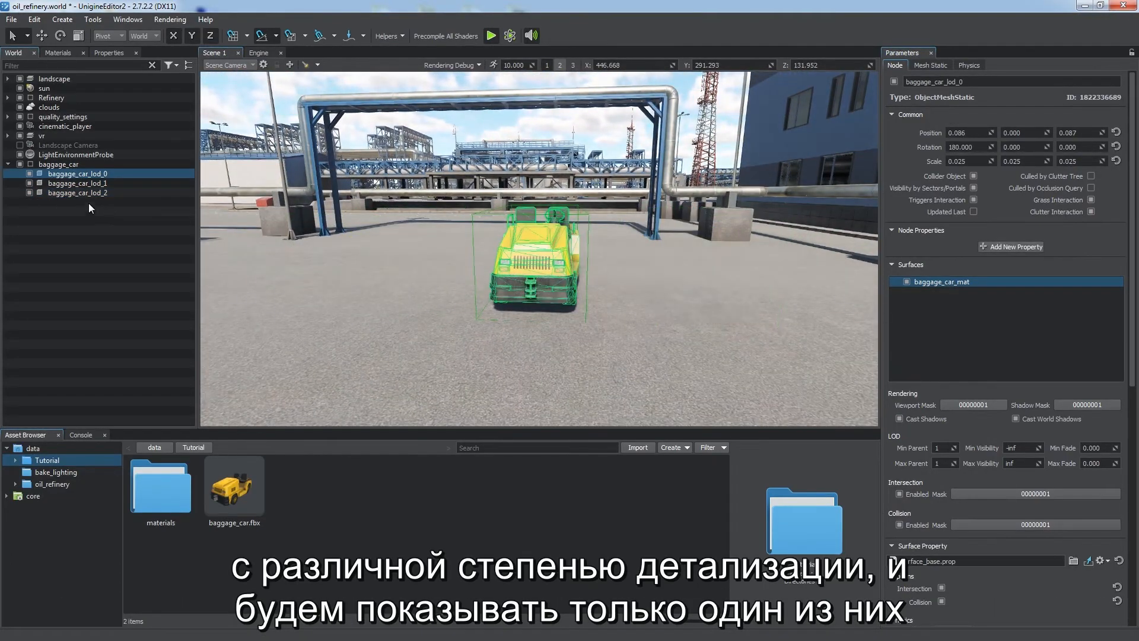
Step: Set baggage_car_lod_0's Max Visibility to 5
click(98, 207)
click(63, 174)
alt+drag(593, 321, 439, 308)
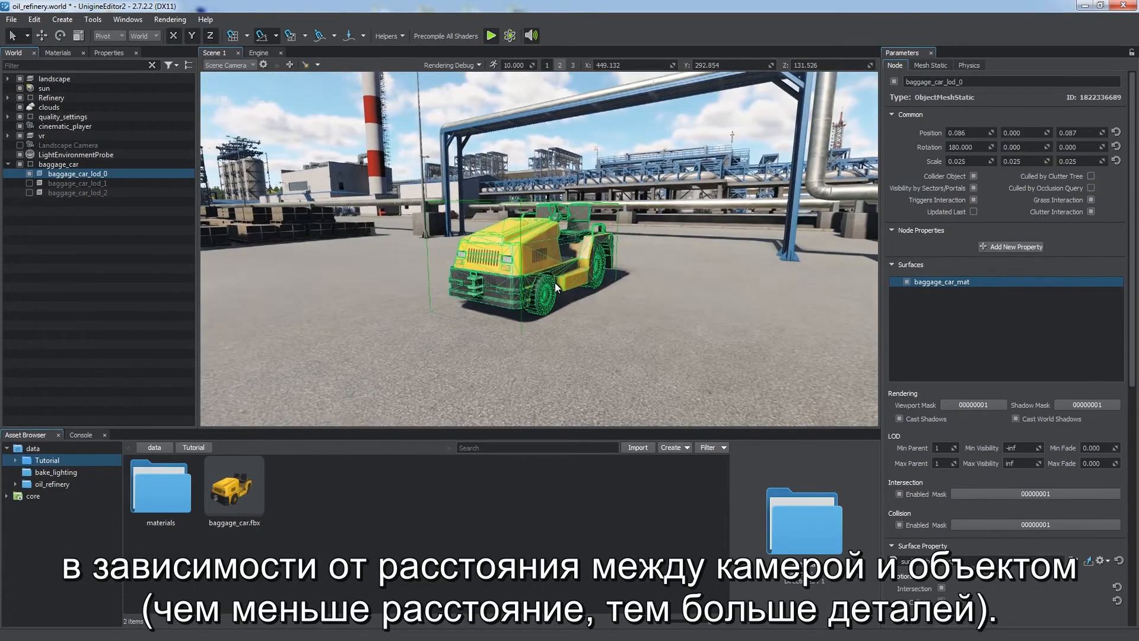
scroll(999, 364, down, 1)
drag(1022, 426, 963, 432)
text(5)
key(Return)
Step: Set baggage_car_lod_1's Min Visibility to 5 and Max Visibility to 10
alt+right_drag(568, 304, 574, 281)
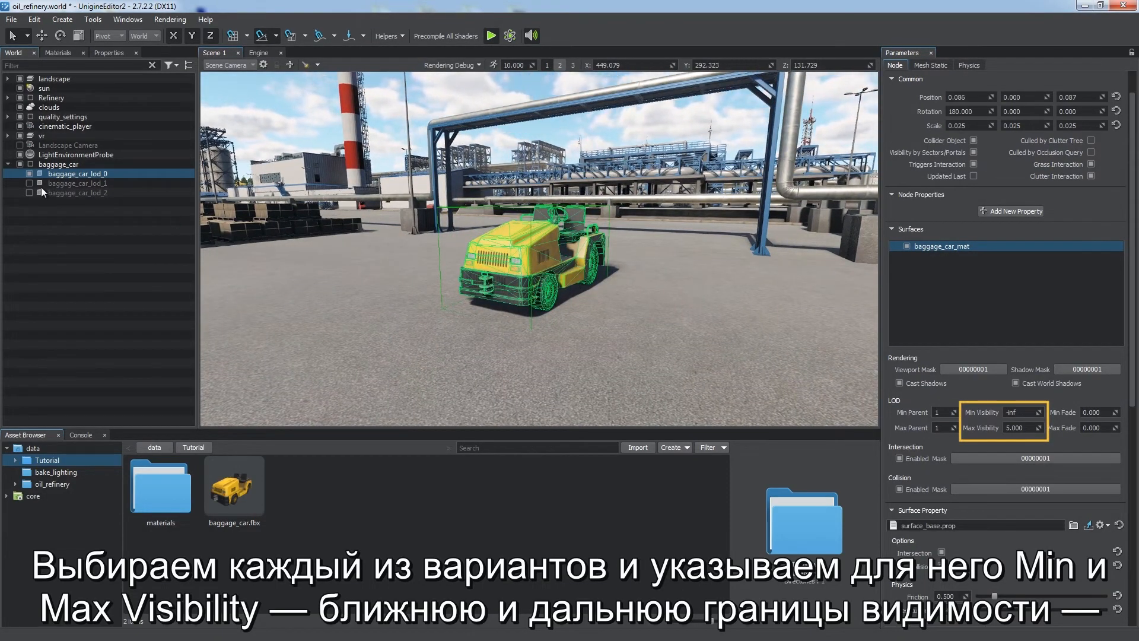
click(77, 182)
click(1020, 411)
text(5)
drag(1021, 427, 951, 420)
text(10)
key(Return)
Step: Set baggage_car_lod_2's Min Visibility to 10
click(93, 192)
drag(1020, 412, 955, 410)
text(10)
key(Return)
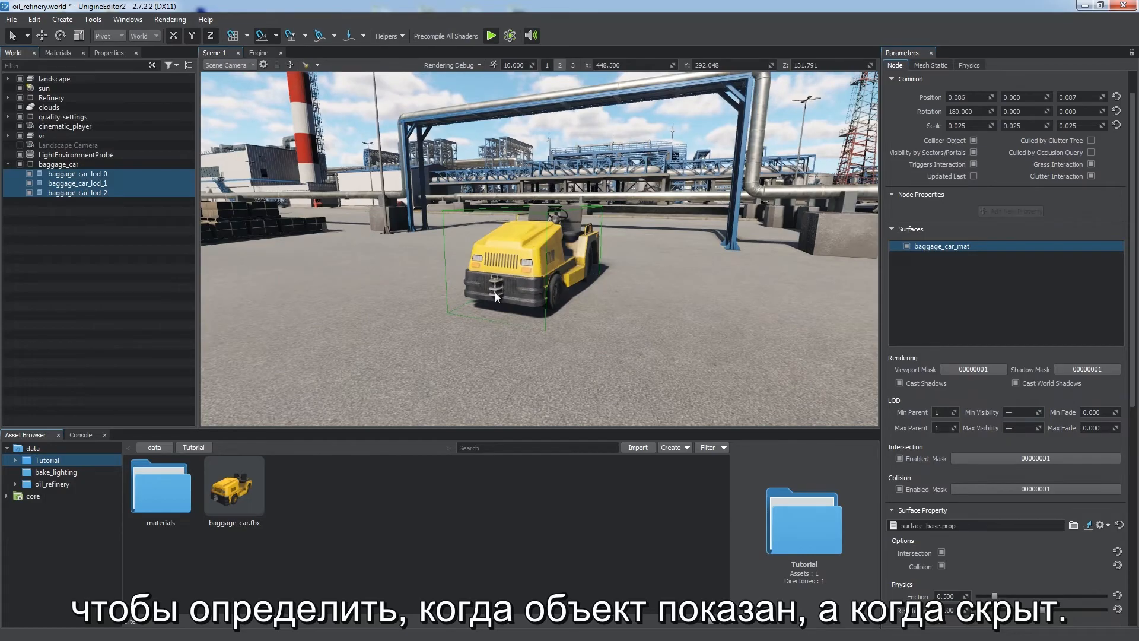
alt+right_drag(494, 296, 547, 338)
click(70, 202)
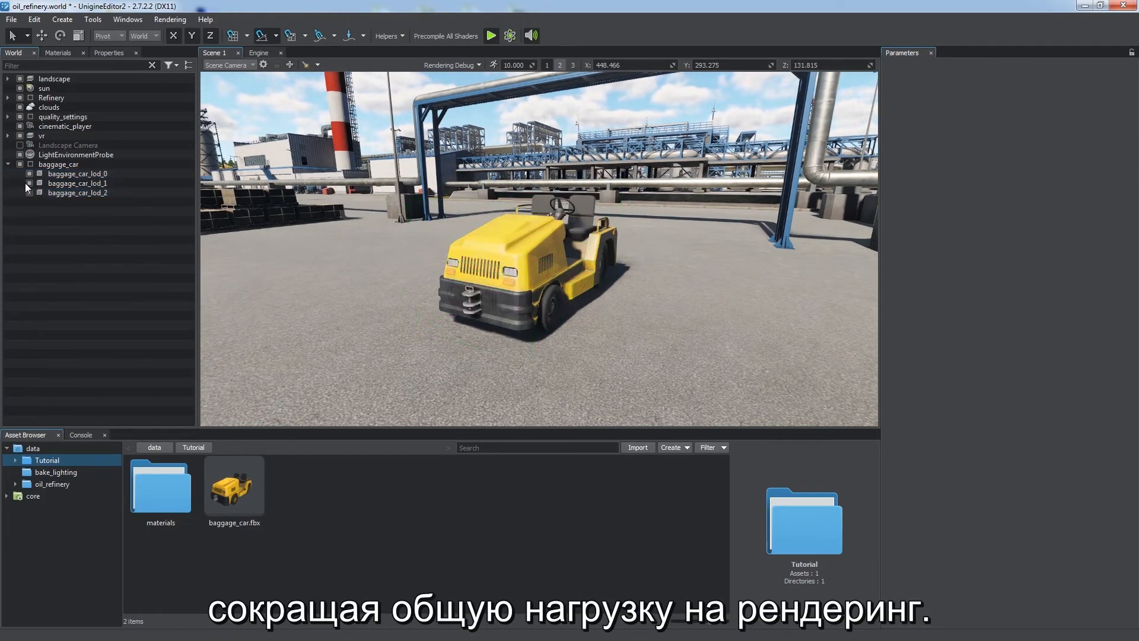
Step: Enable the LOD Smooth Fading rendering feature
click(30, 192)
click(55, 173)
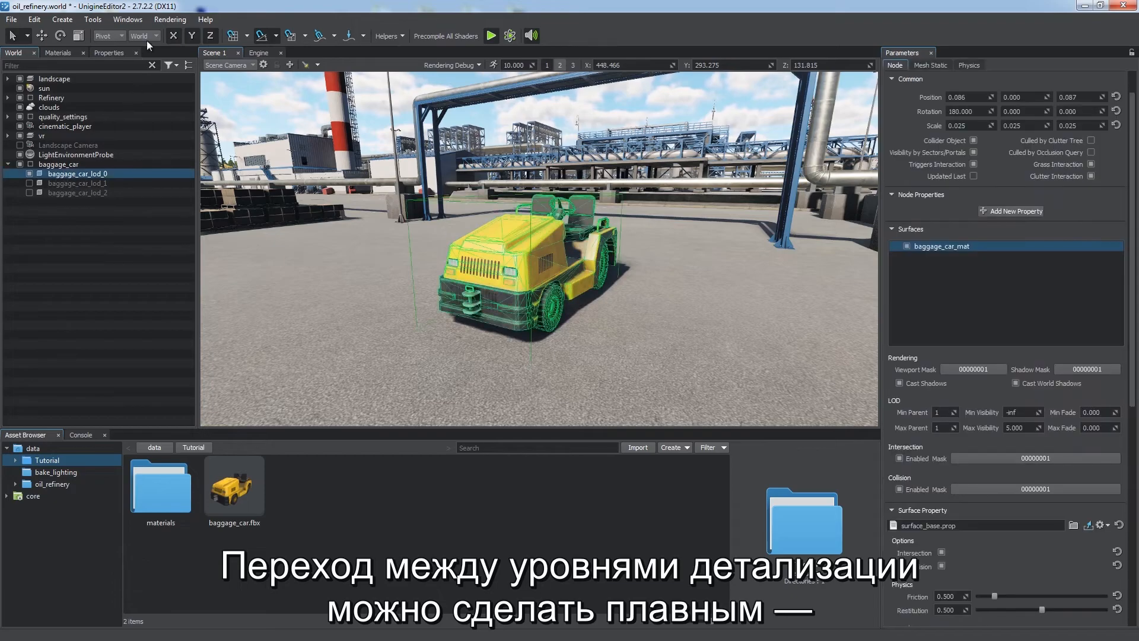
click(169, 20)
mouse_move(212, 96)
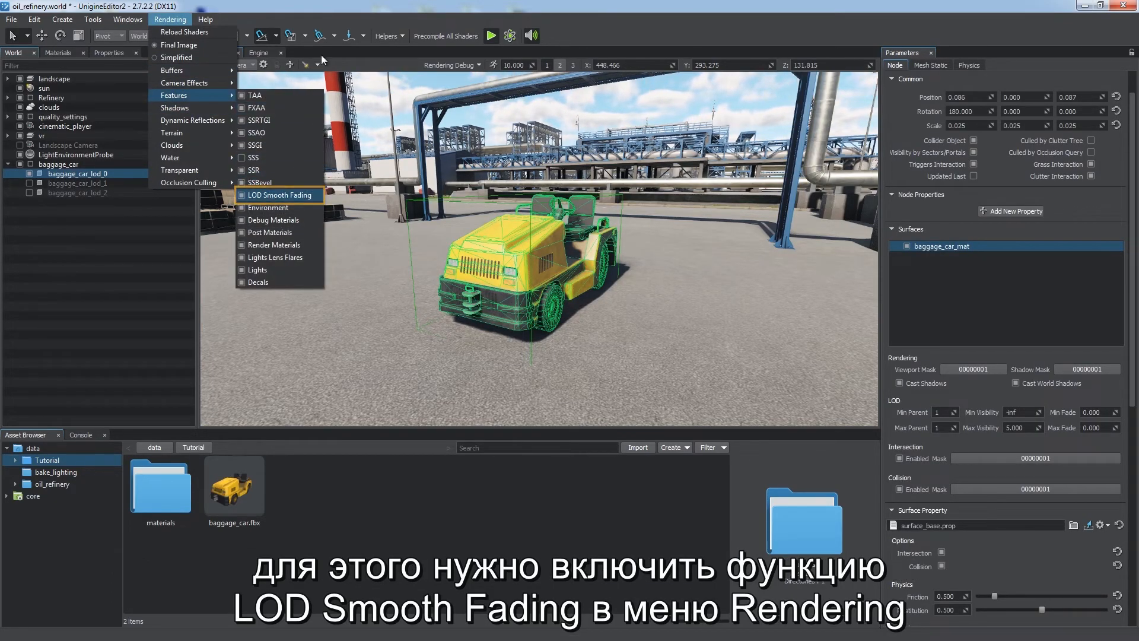
click(273, 195)
Step: Set baggage_car_lod_0's Max Fade to 3
click(1097, 428)
text(3)
key(Return)
scroll(590, 297, down, 5)
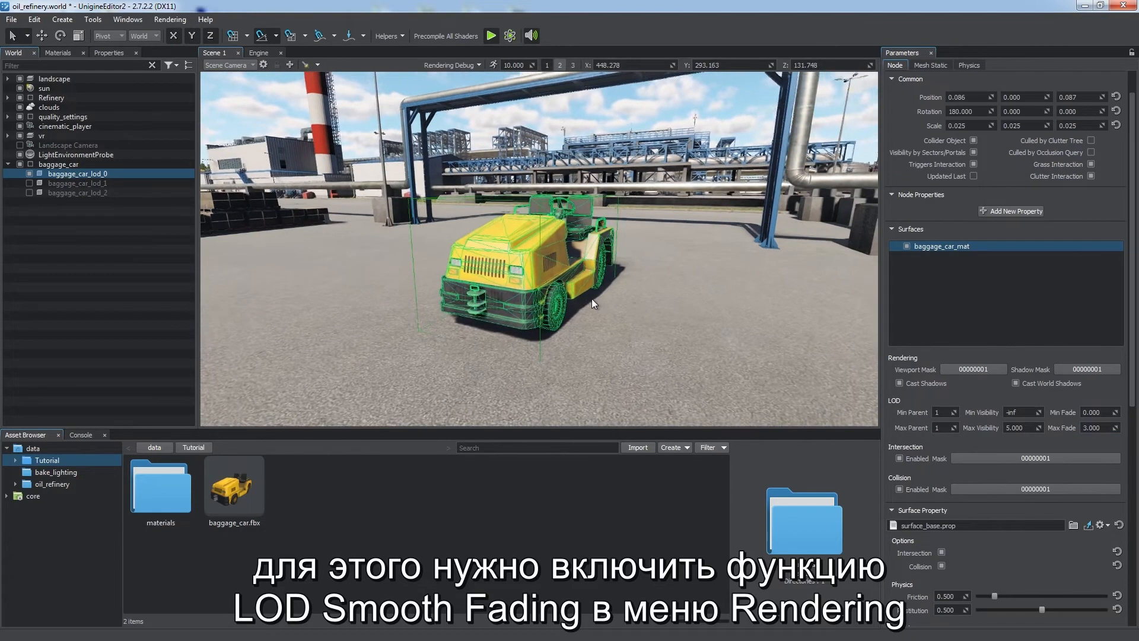
scroll(561, 243, up, 4)
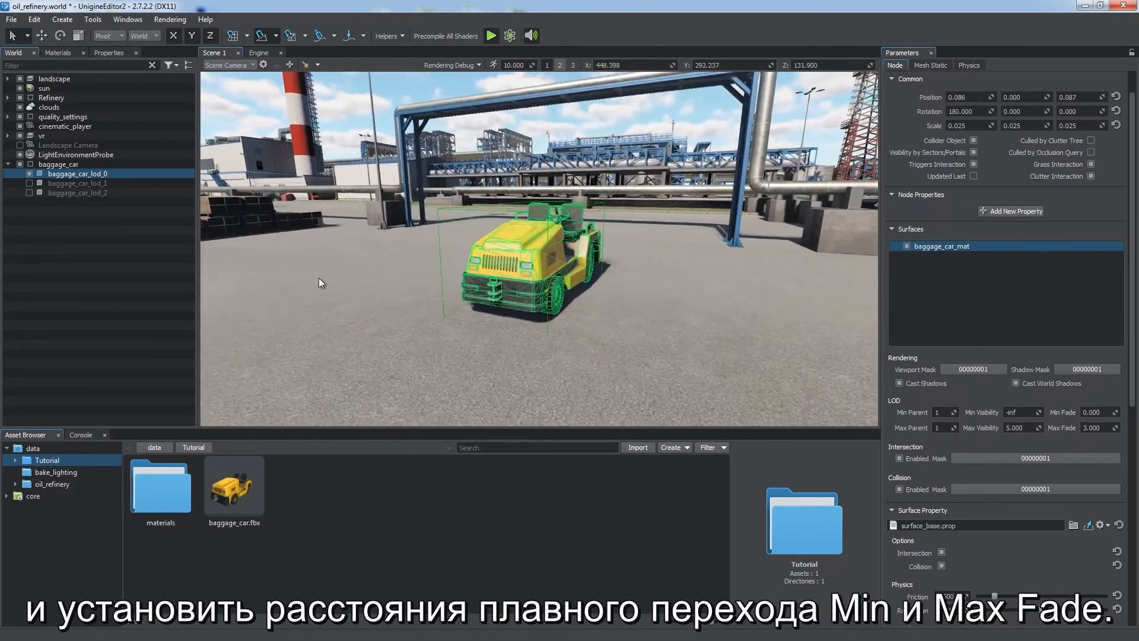
Step: Select the three LOD meshes and zoom the camera to examine the LOD fade transitions
click(132, 233)
click(30, 184)
click(29, 193)
click(77, 184)
shift+click(77, 194)
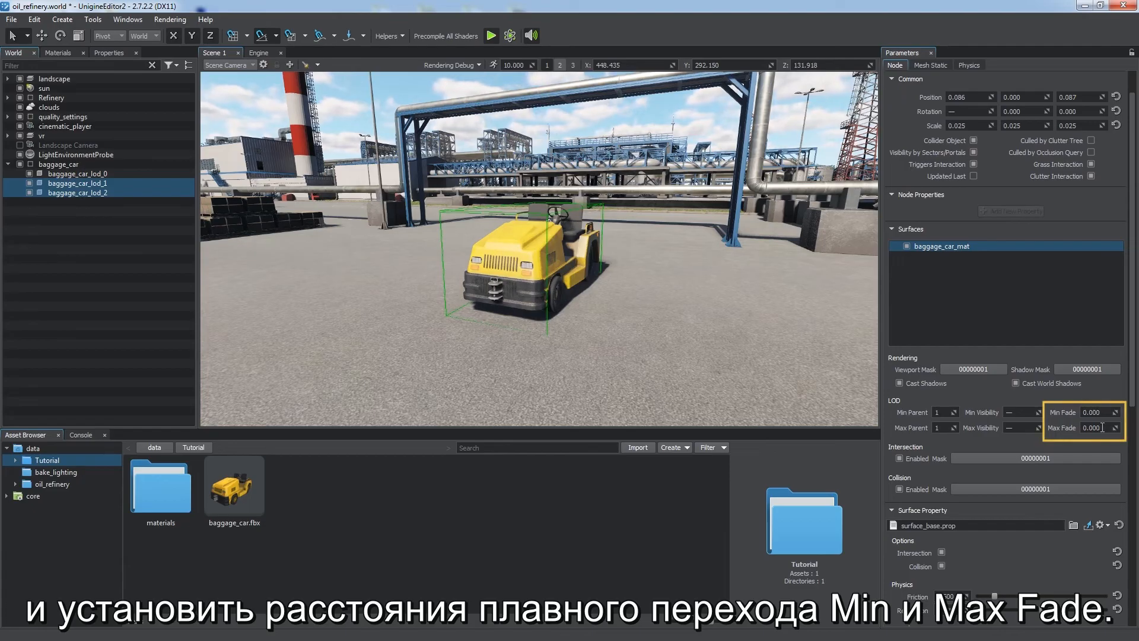
click(247, 282)
scroll(478, 276, down, 6)
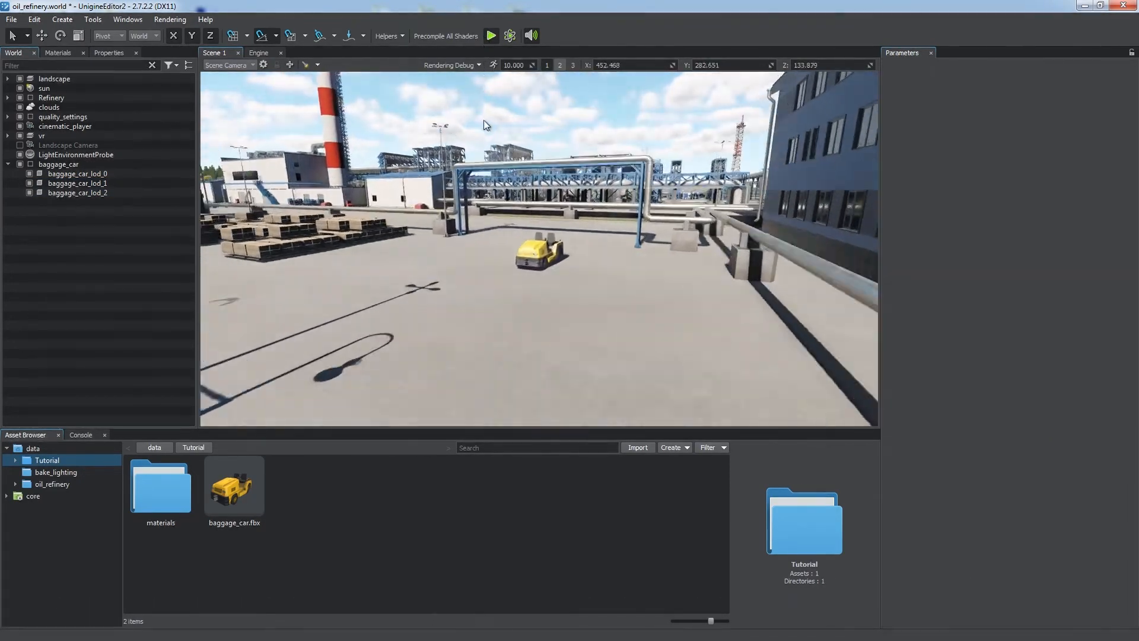
scroll(479, 275, up, 5)
scroll(478, 275, up, 3)
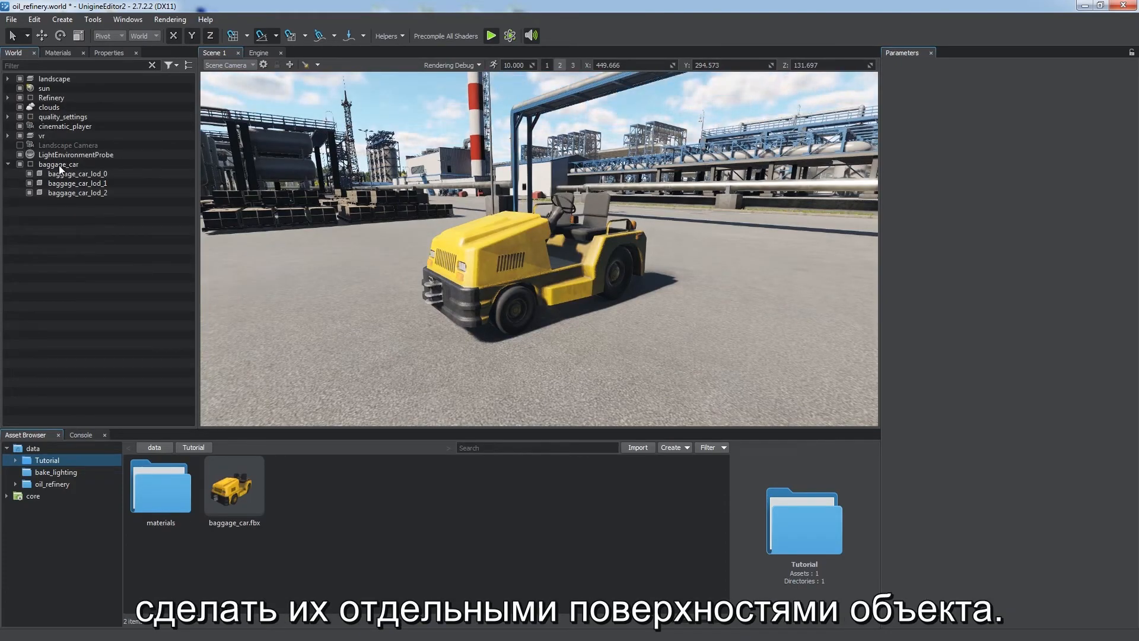
Step: Delete the baggage_car node from the scene
click(60, 172)
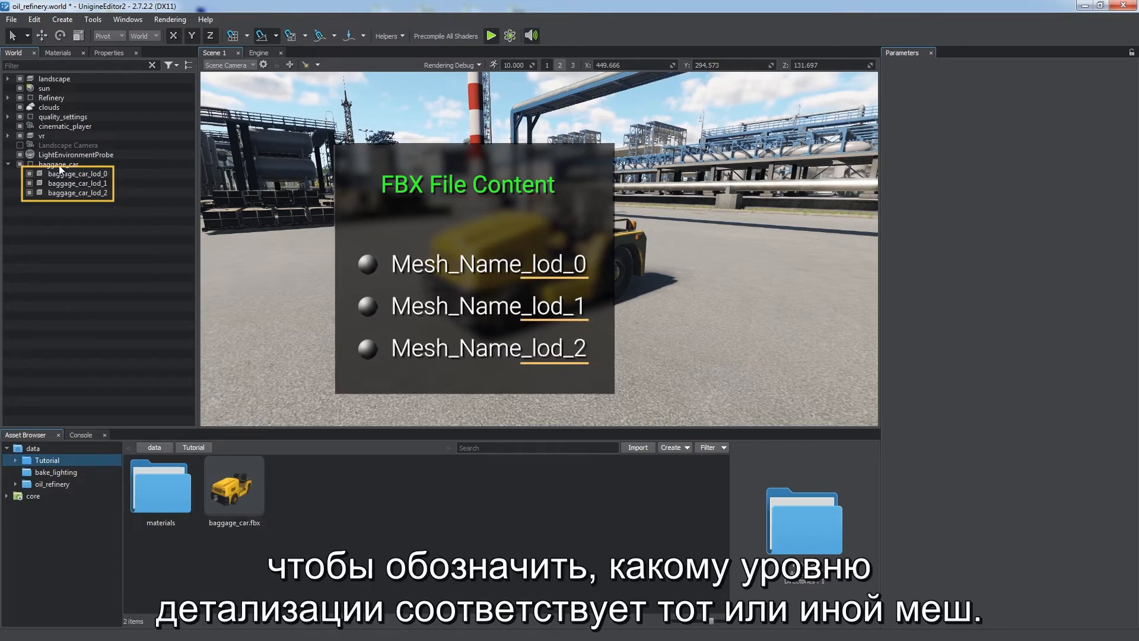
click(59, 165)
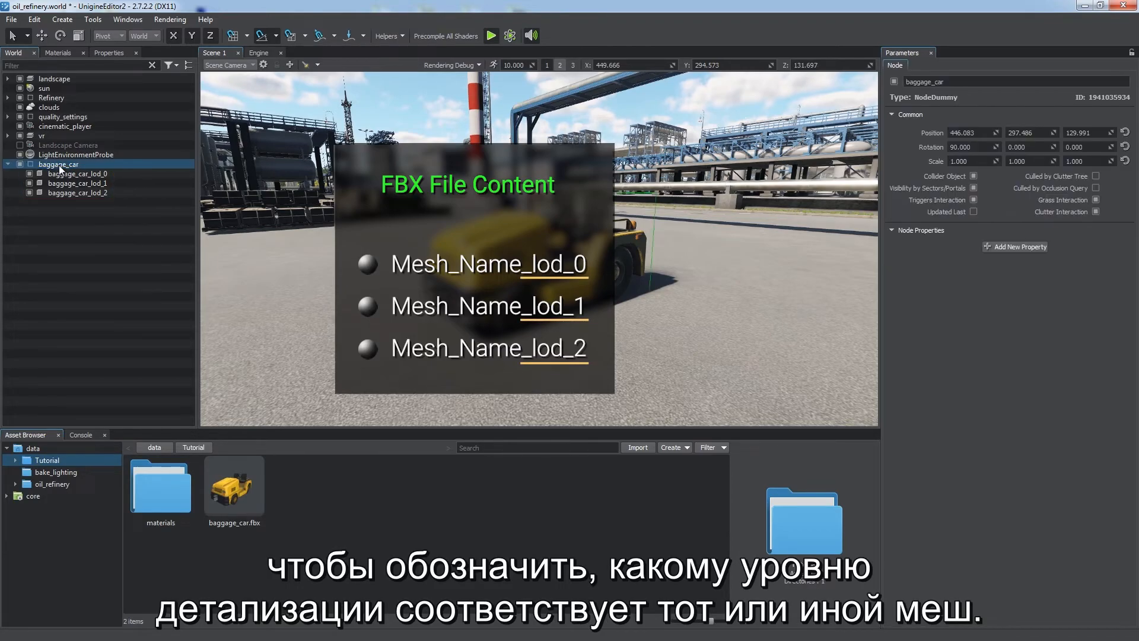
key(Delete)
Step: Reimport baggage_car.fbx with Combine by Postfixes, setting _lod_1 Min Visibility to 5 and _lod_2 to 10
click(210, 472)
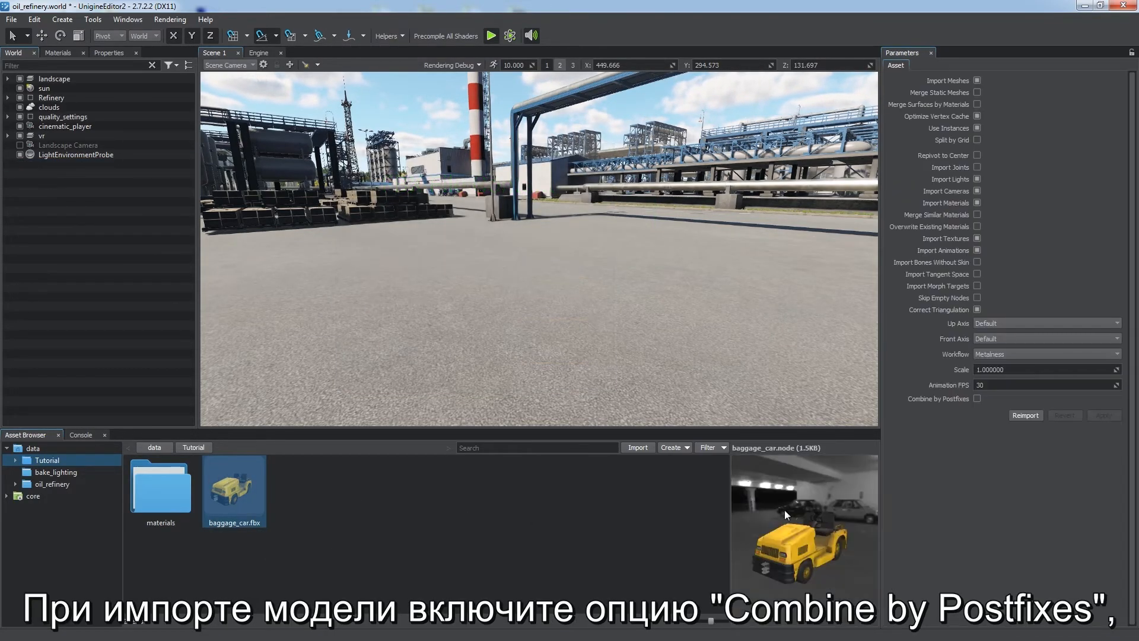
click(977, 399)
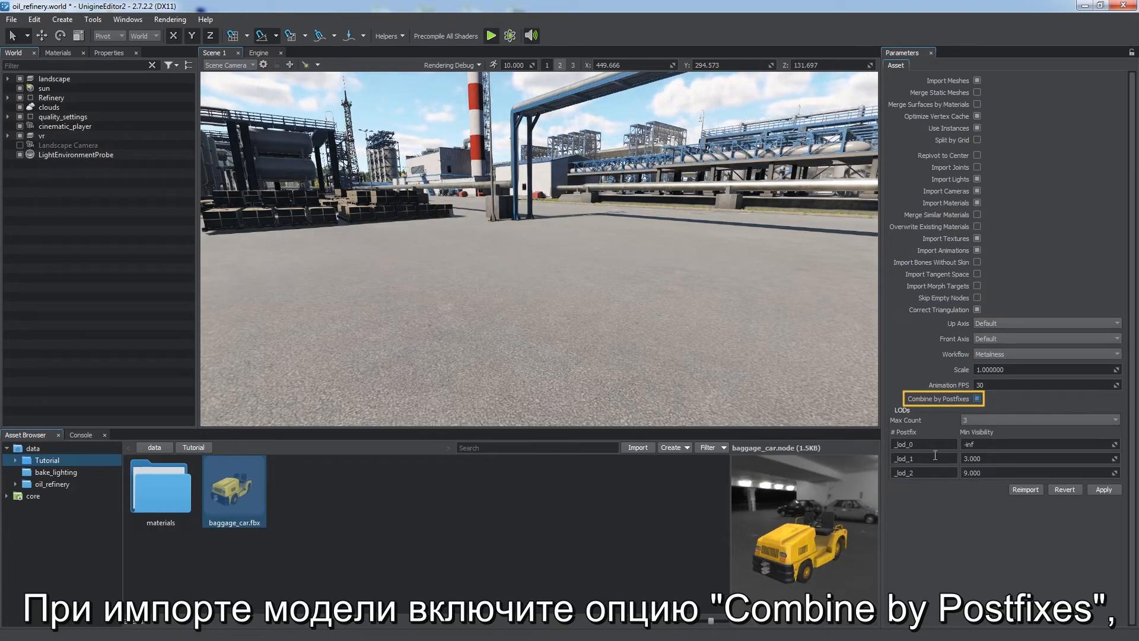
click(968, 458)
text(5)
click(991, 473)
text(10)
key(Return)
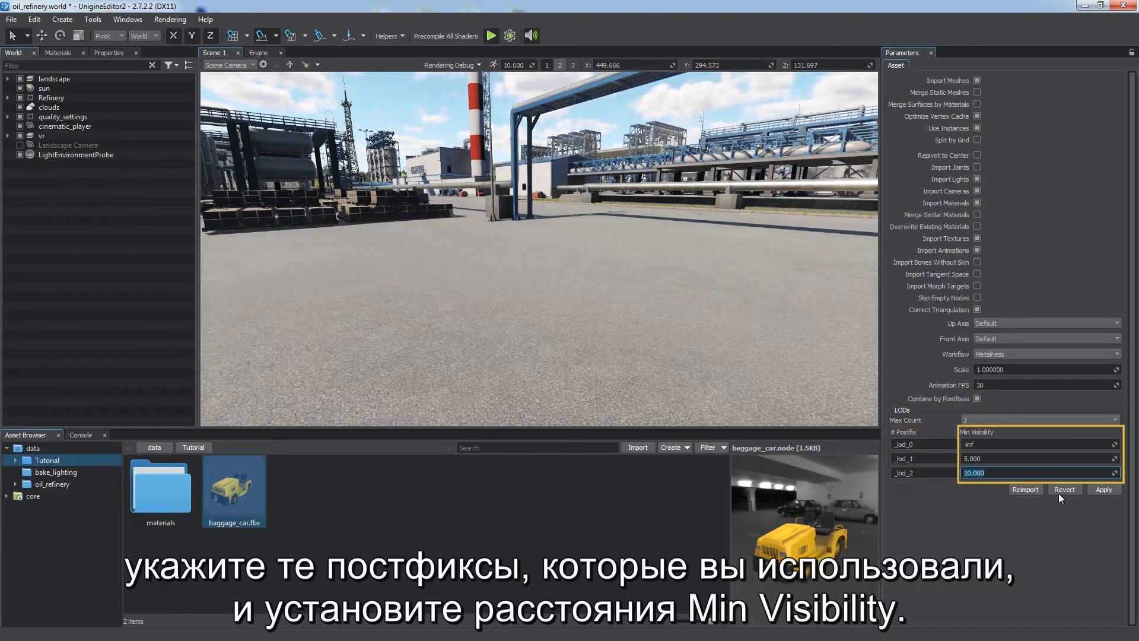
click(1102, 488)
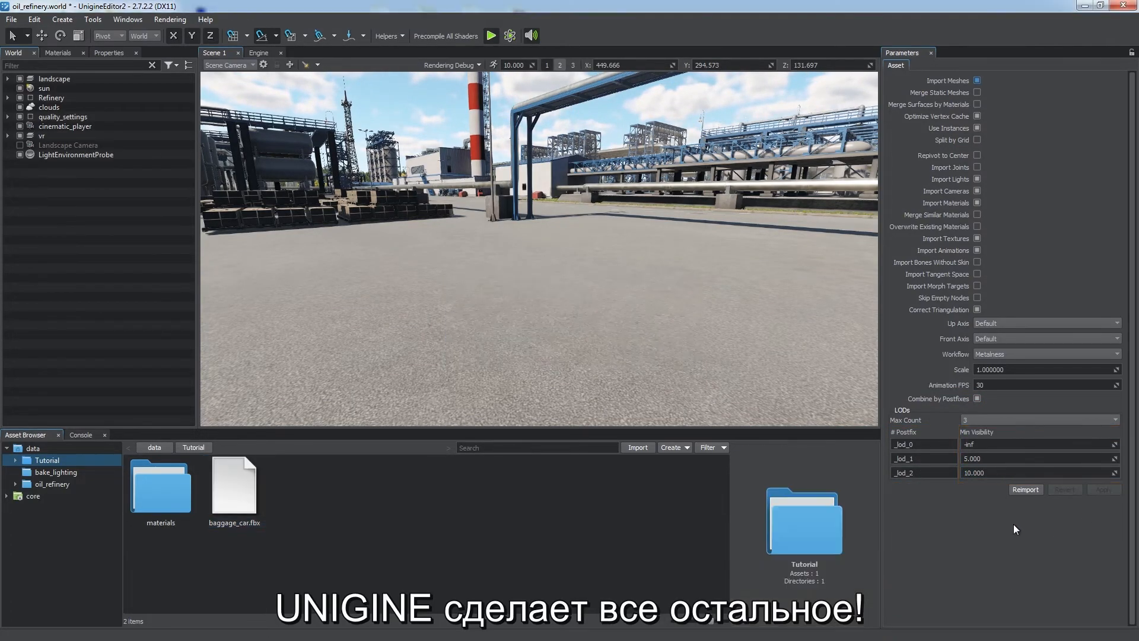
Step: Place the reimported baggage_car into the scene and select its mesh
drag(233, 494, 534, 302)
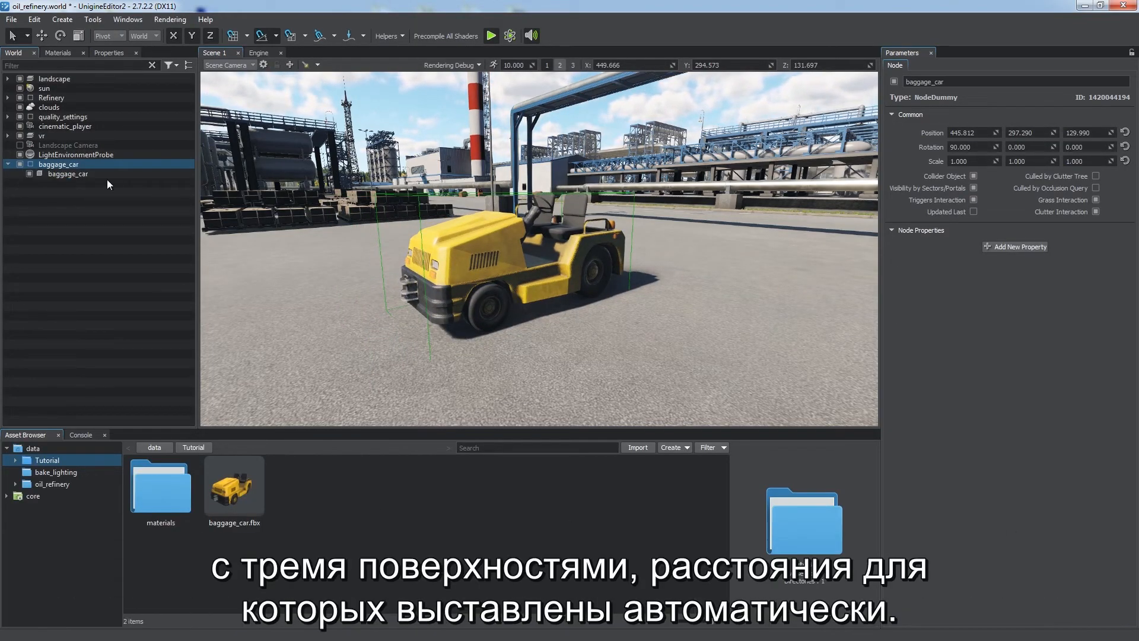
click(106, 177)
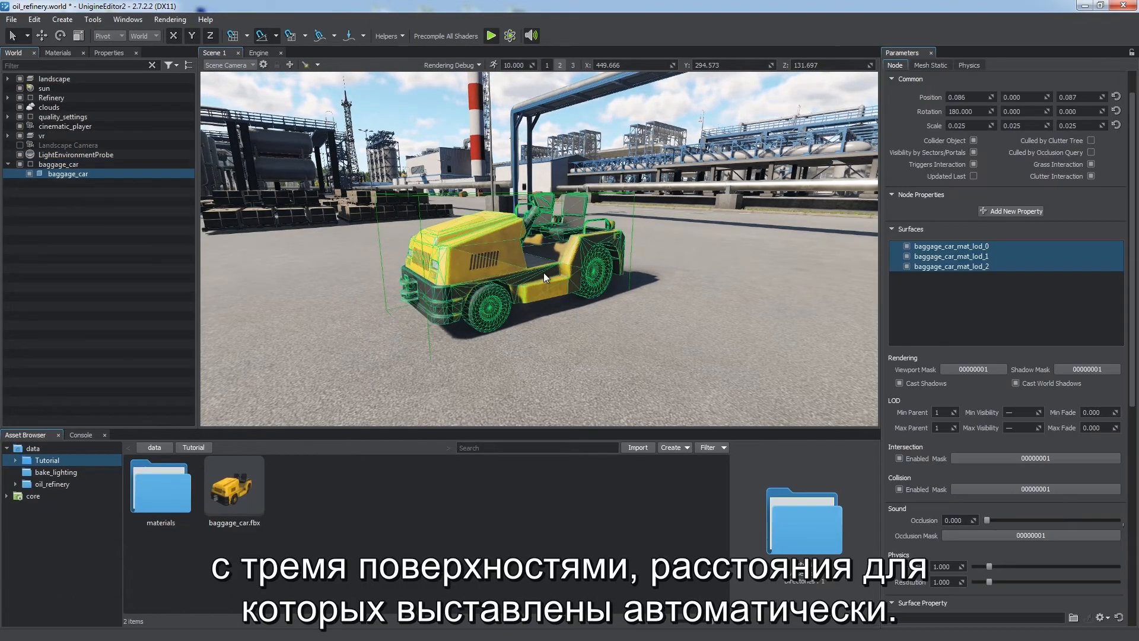
alt+drag(543, 272, 573, 243)
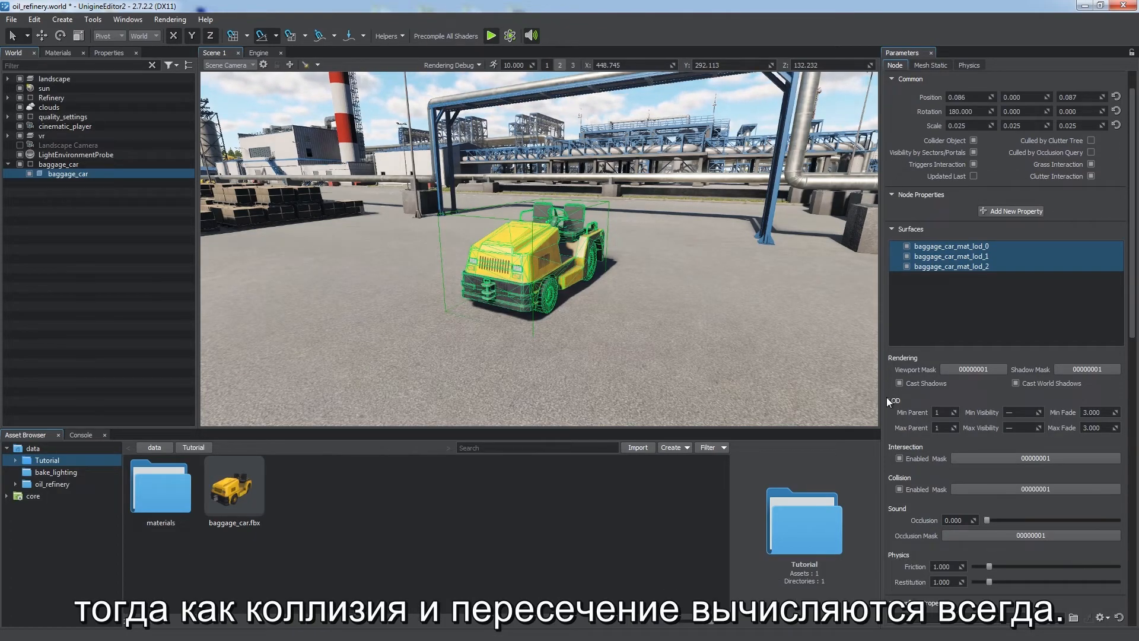
Step: Disable Intersection and Collision on the lower-detail LOD surfaces of the baggage_car mesh
click(939, 249)
shift+click(939, 259)
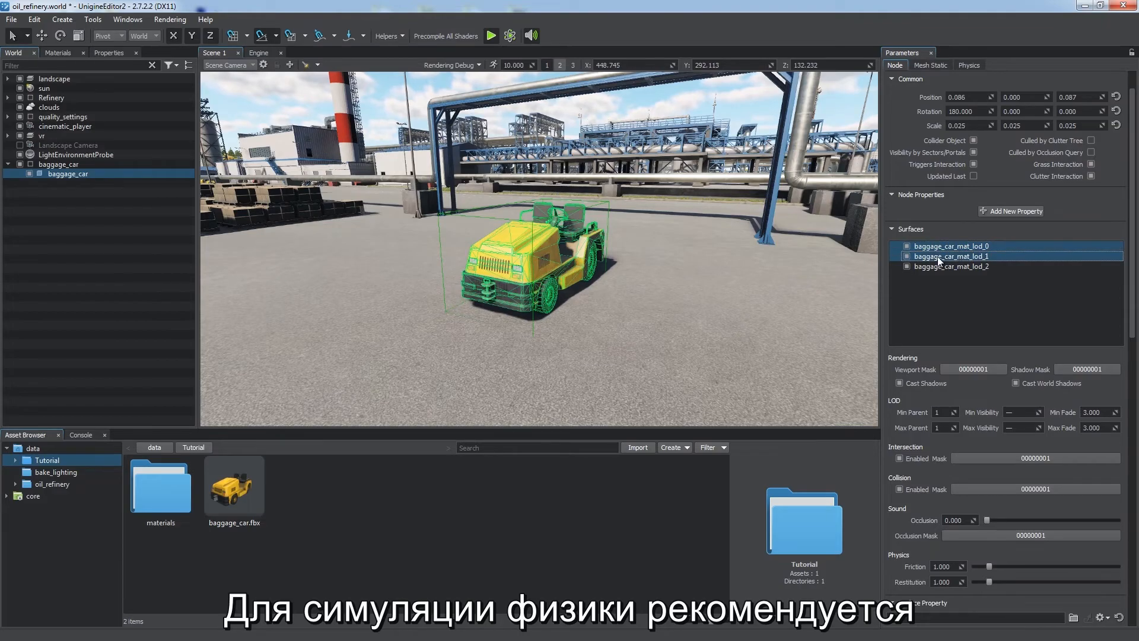
click(909, 455)
click(911, 488)
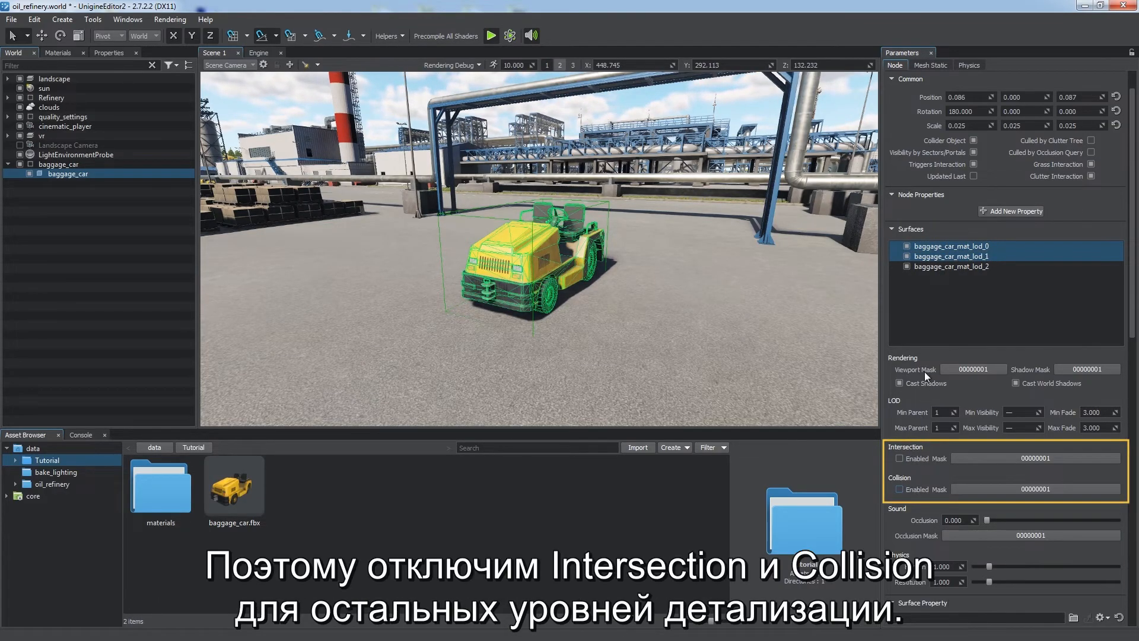
click(950, 267)
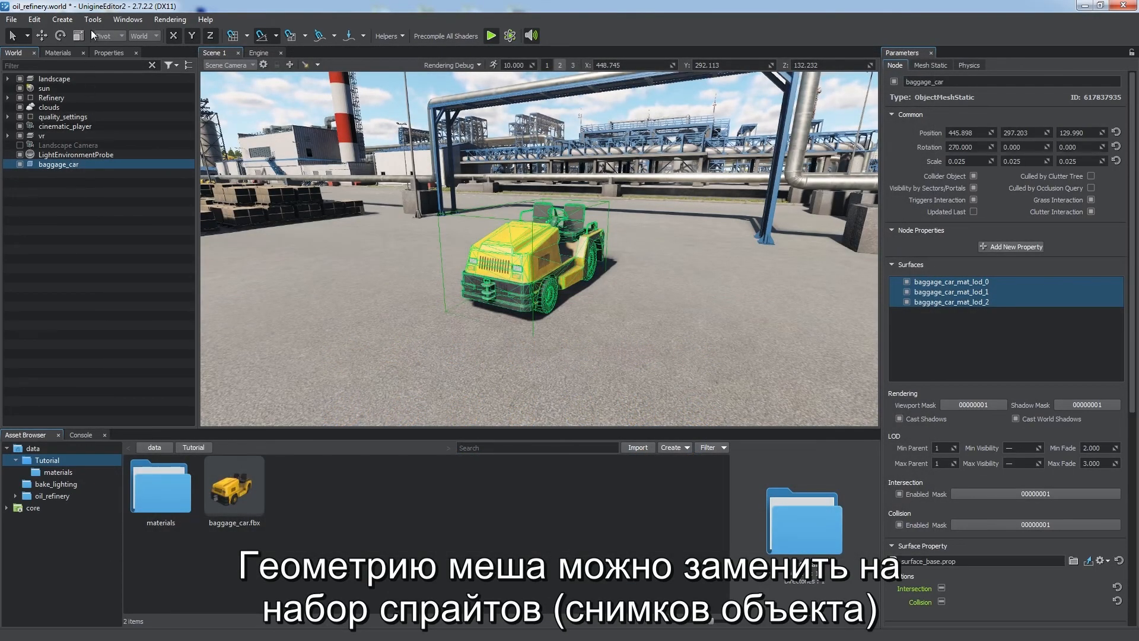
Step: Open the Impostors Creator for the selected baggage_car and check its Phi and Theta options
click(92, 20)
click(105, 57)
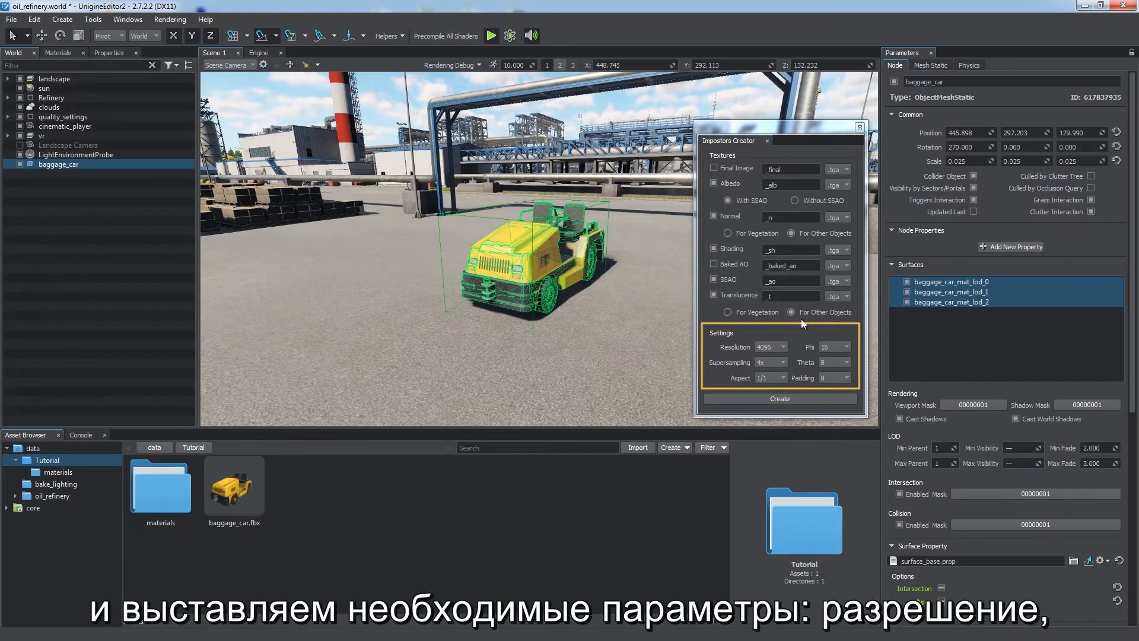
click(845, 347)
click(839, 370)
click(842, 363)
click(841, 364)
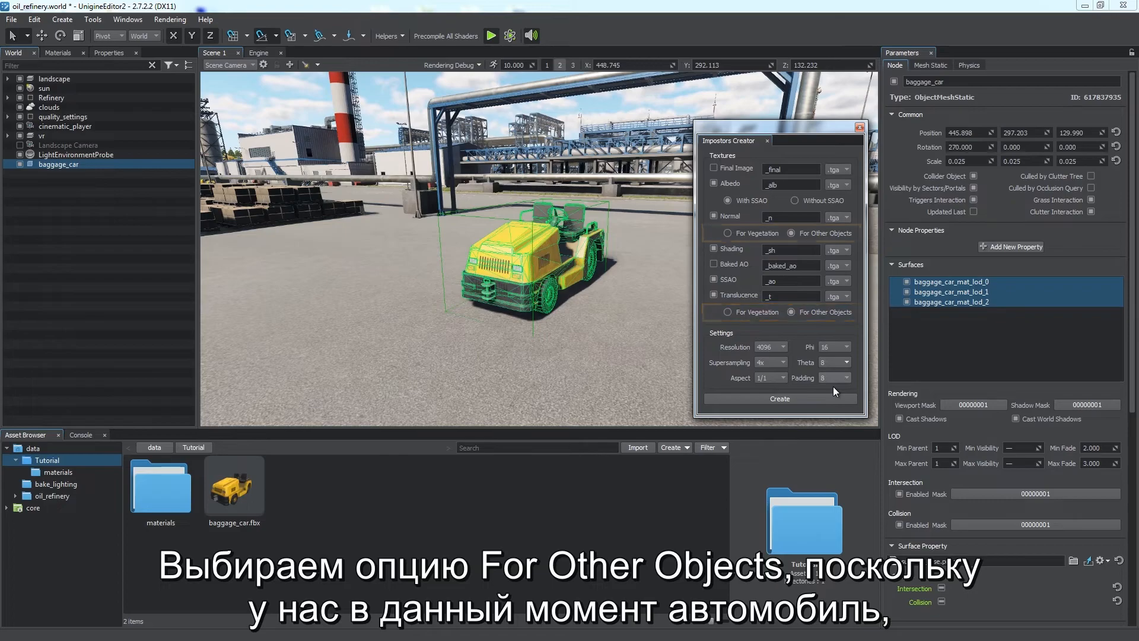
Step: Create the impostor, saving its textures as baggage_car_impostor in a new Impostors folder under Tutorial
click(778, 398)
click(851, 179)
text(Impostors)
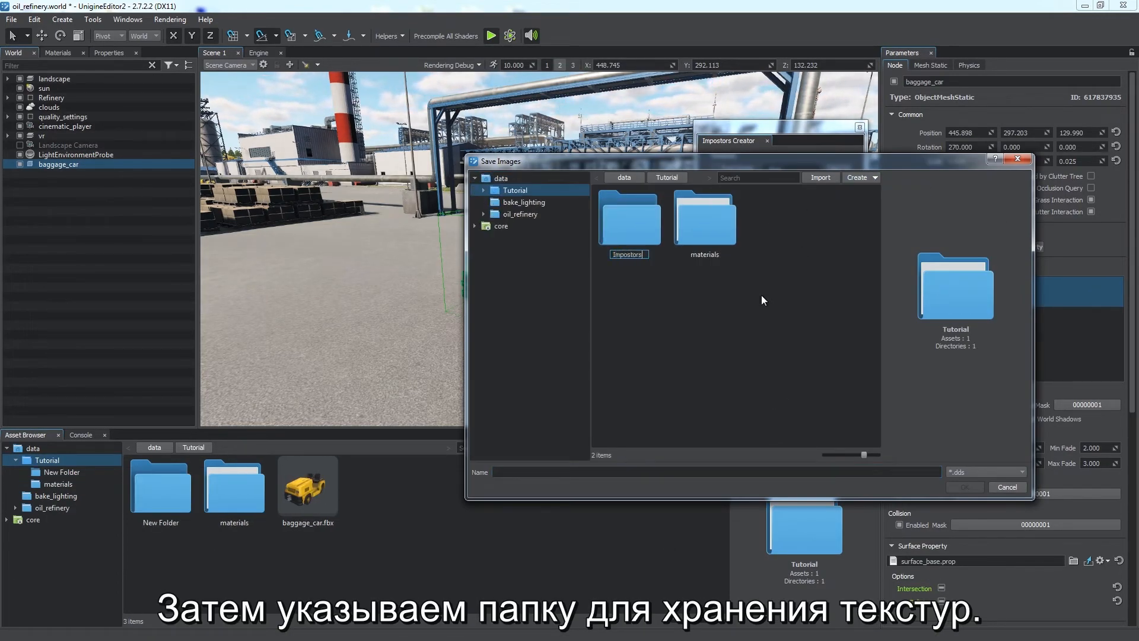
key(Return)
click(697, 472)
text(baggage_car_imposto)
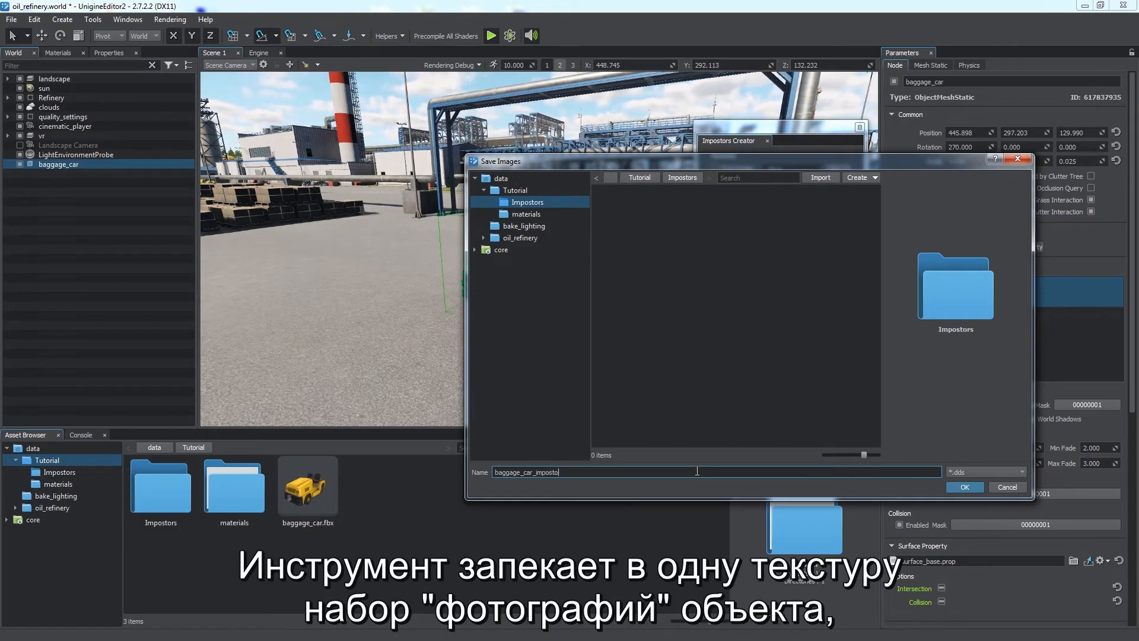
key(Return)
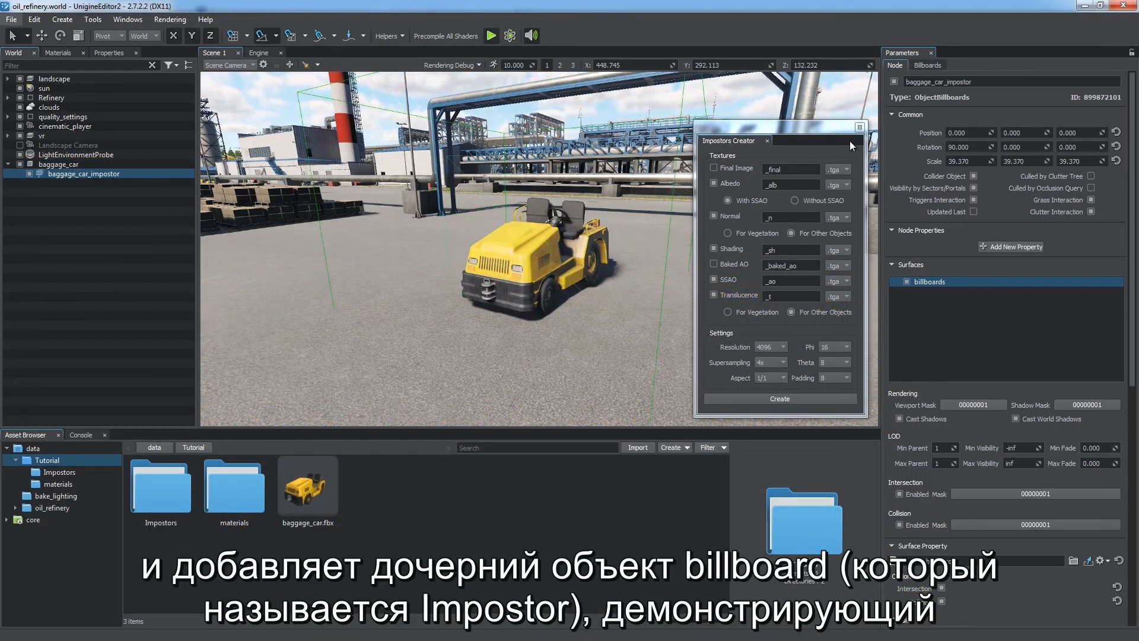
Step: Close the Impostors Creator and position the generated impostor beside the original car for comparison
click(859, 127)
key(w)
drag(582, 293, 654, 286)
key(q)
alt+right_drag(653, 286, 522, 193)
click(559, 355)
alt+drag(559, 356, 546, 274)
alt+right_drag(545, 274, 644, 563)
alt+drag(642, 317, 621, 275)
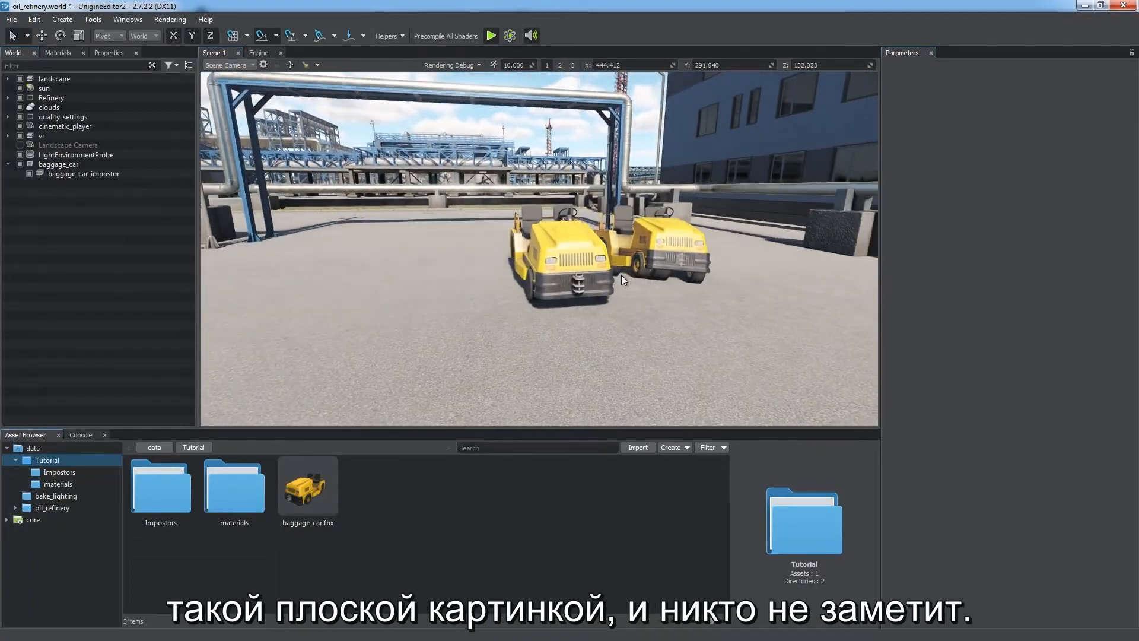
Step: Set the baggage_car_mat_lod_2 surface's Max Visibility to 60
click(95, 168)
click(959, 301)
click(1017, 463)
text(60)
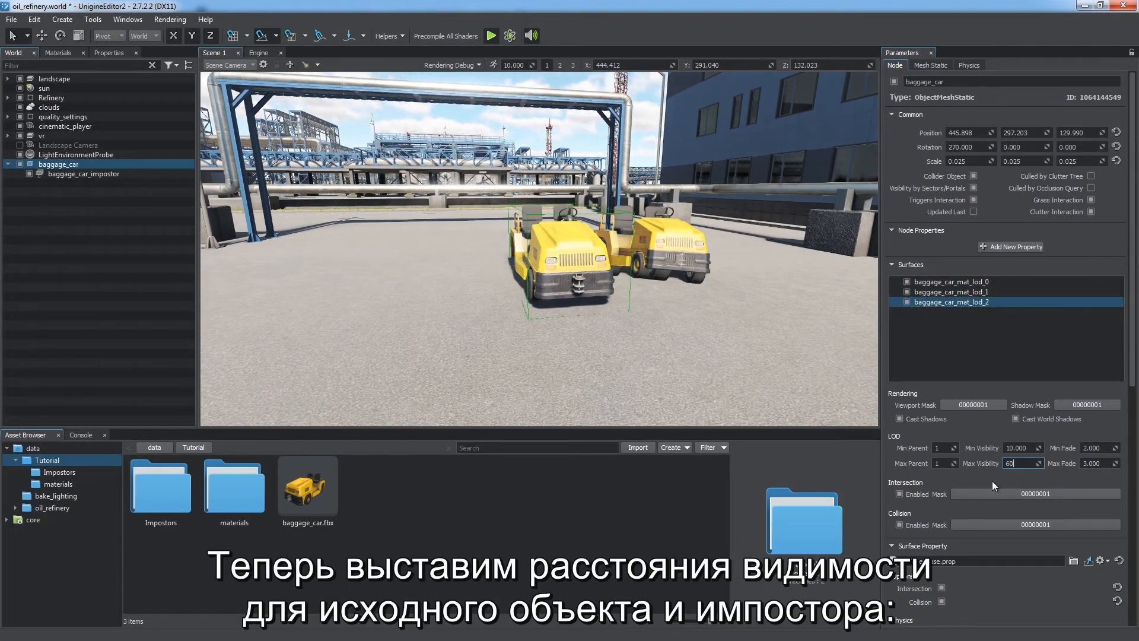
click(102, 175)
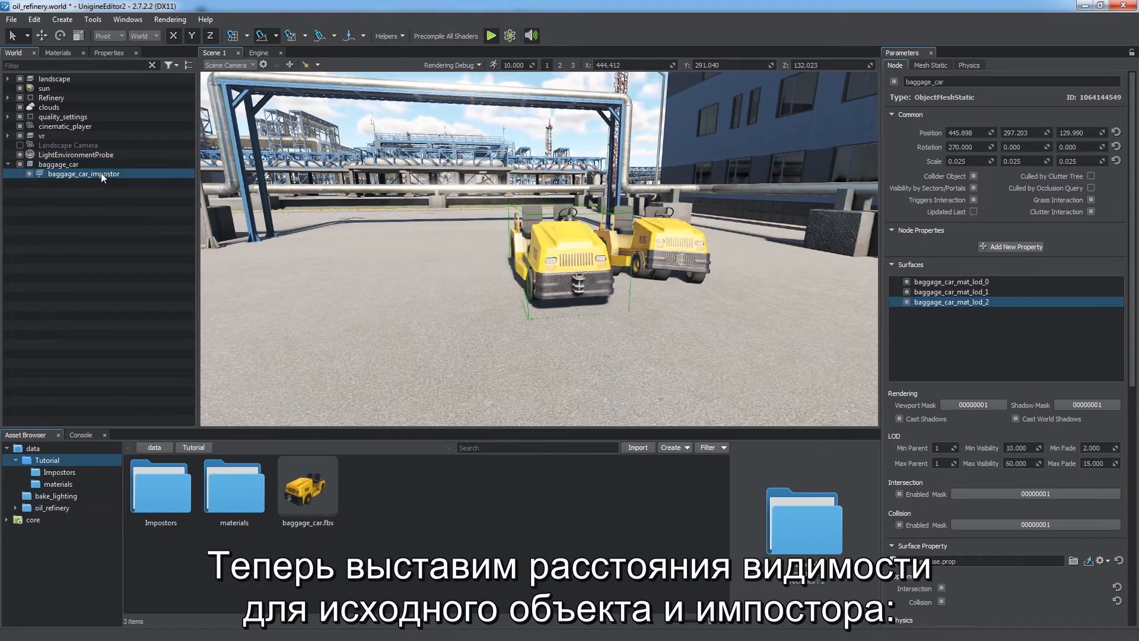
Step: Set the impostor's billboard surface Min Visibility to 60
drag(1031, 447, 974, 445)
text(60)
key(Tab)
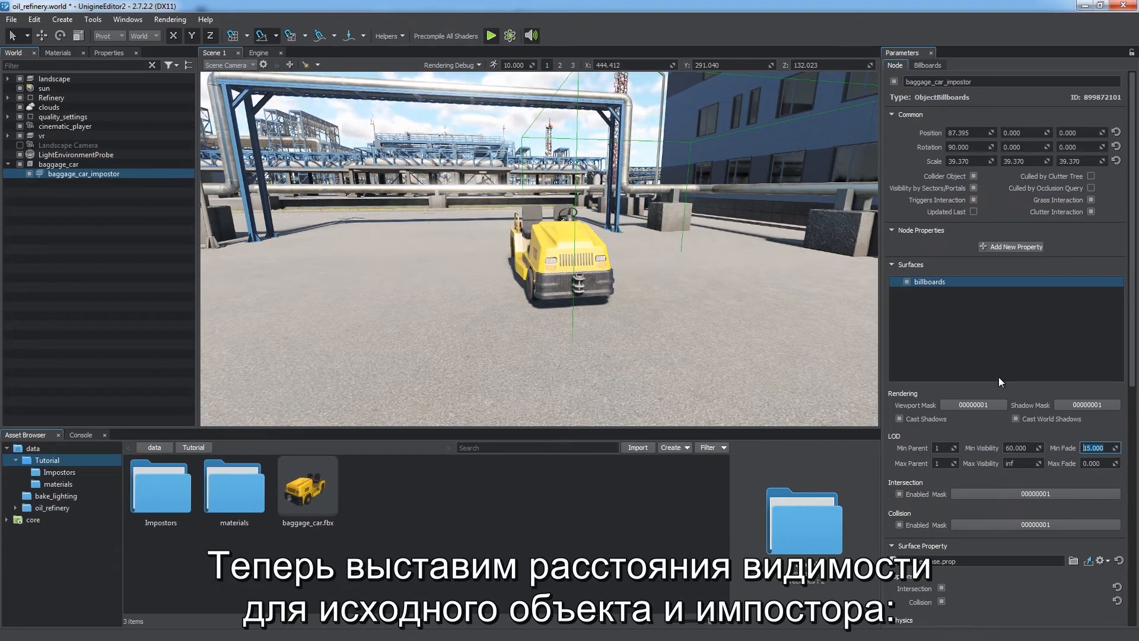
click(1115, 132)
Step: Examine the tubes_construction node references by selecting them in the viewport
click(109, 252)
alt+drag(576, 391, 397, 285)
scroll(583, 333, down, 10)
double_click(91, 176)
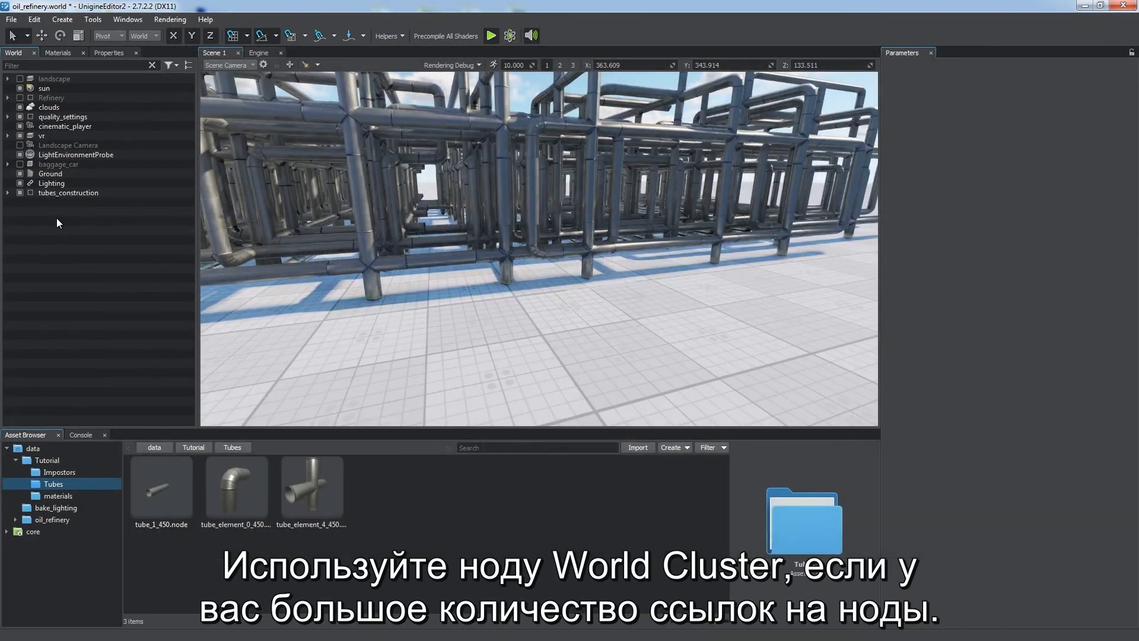
right_drag(607, 292, 481, 173)
drag(482, 173, 849, 290)
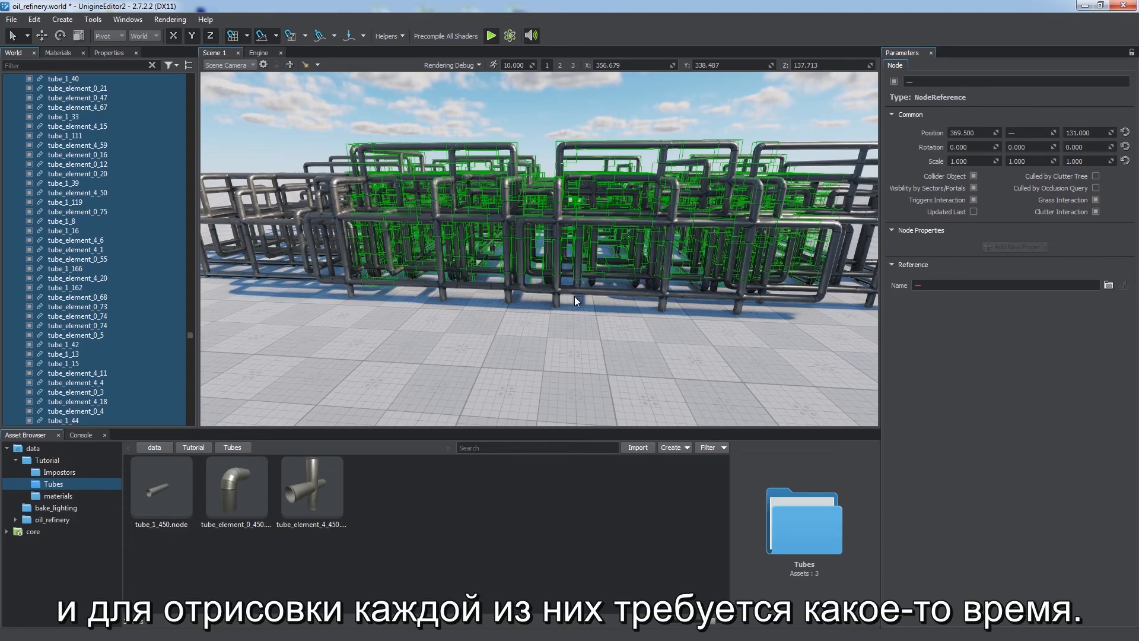
right_drag(575, 297, 646, 294)
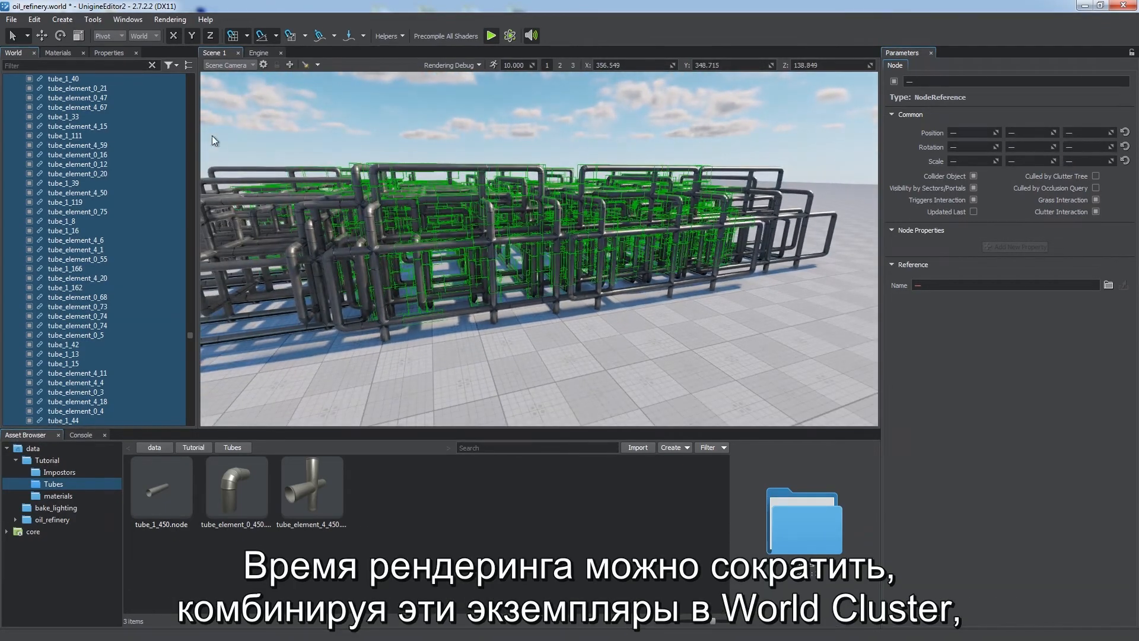
click(188, 65)
click(127, 273)
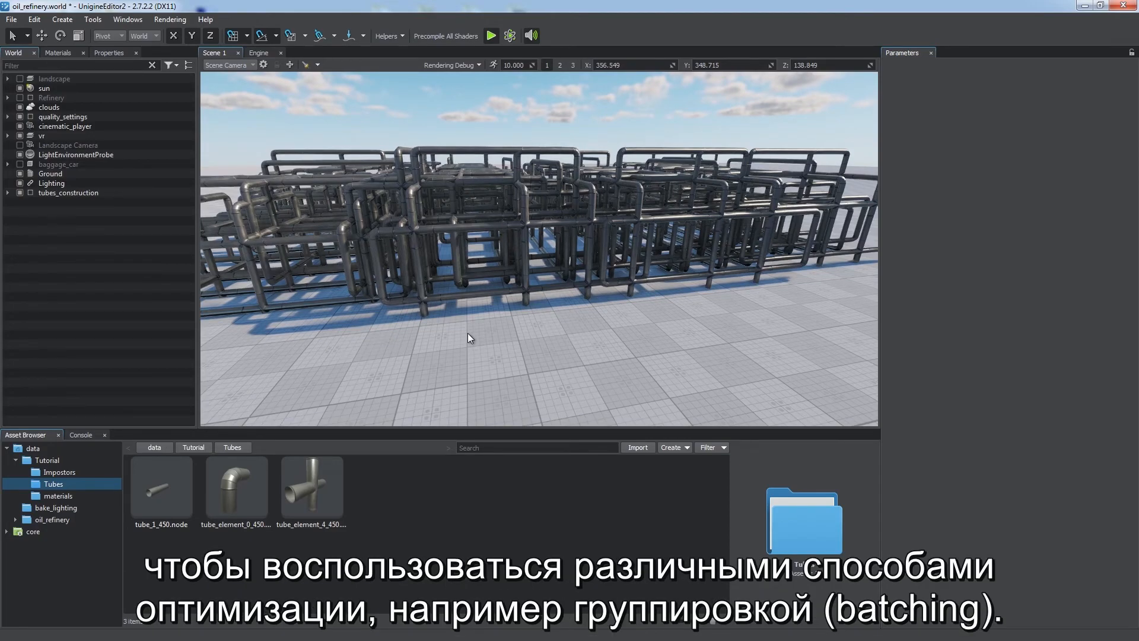
Step: Create a World Cluster node and open its World Cluster settings
click(62, 19)
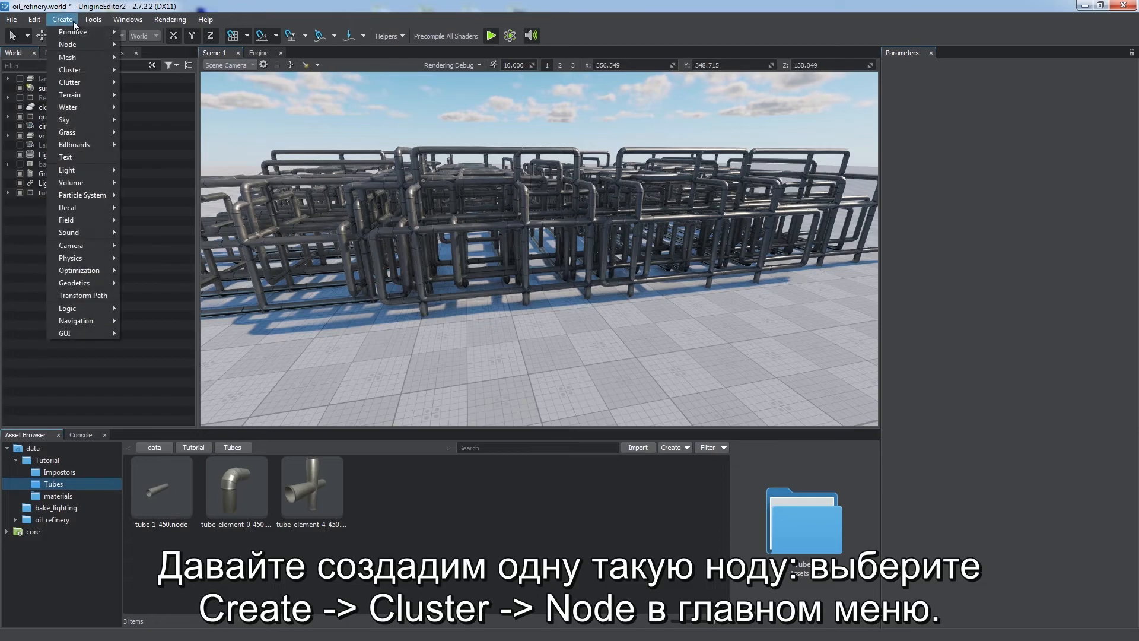
click(139, 70)
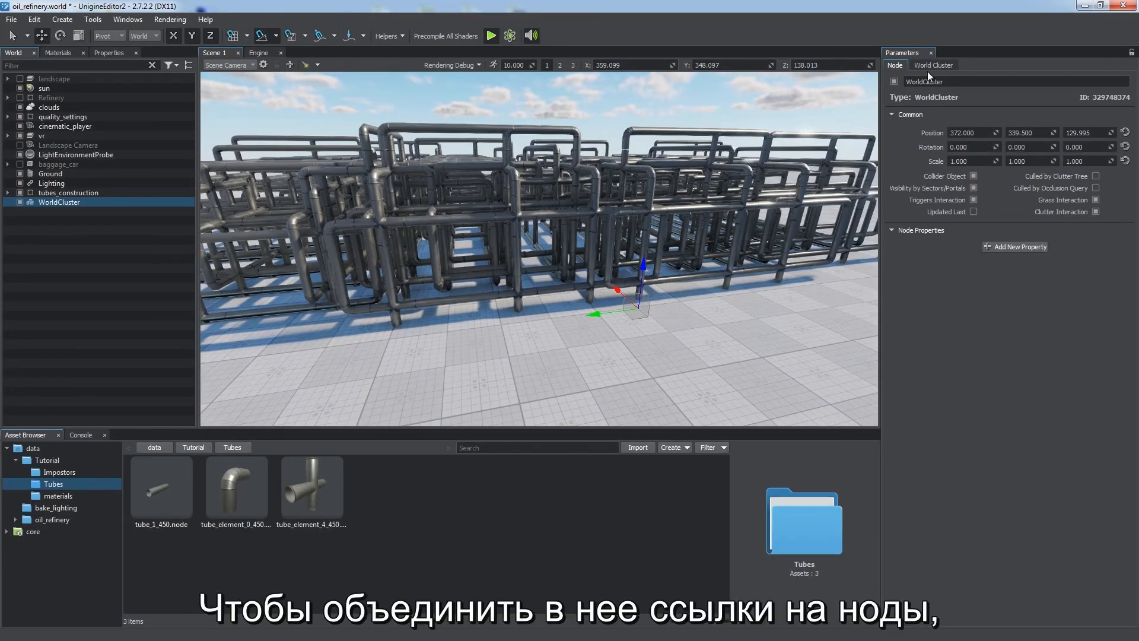
click(928, 68)
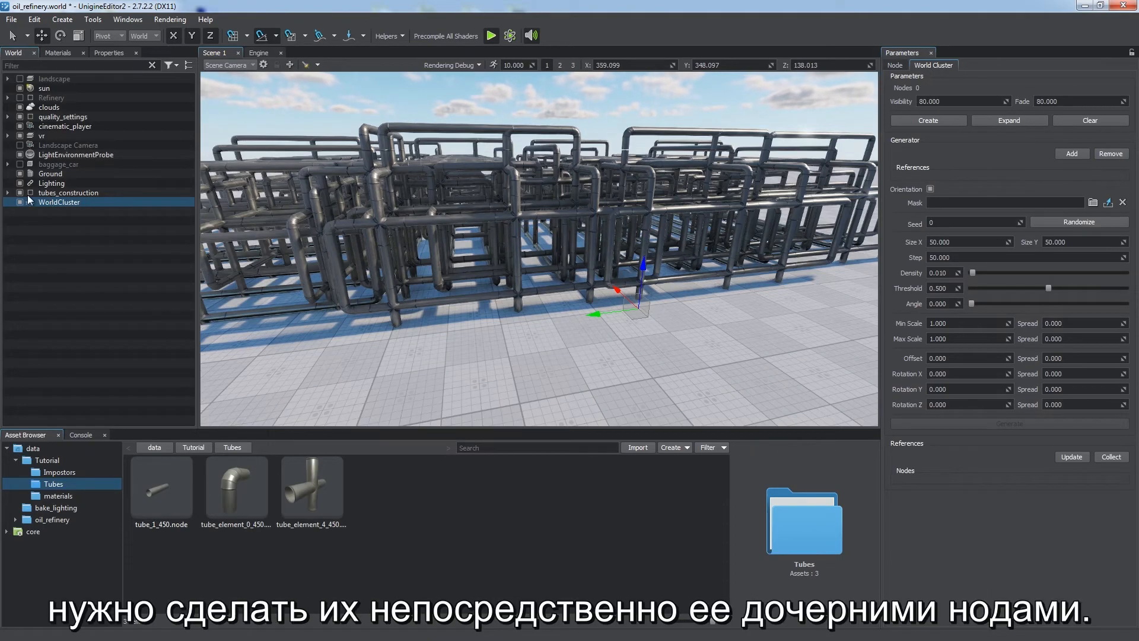
Step: Parent tubes_construction to WorldCluster, then unparent all its tube references so they sit directly under WorldCluster
drag(48, 191, 70, 199)
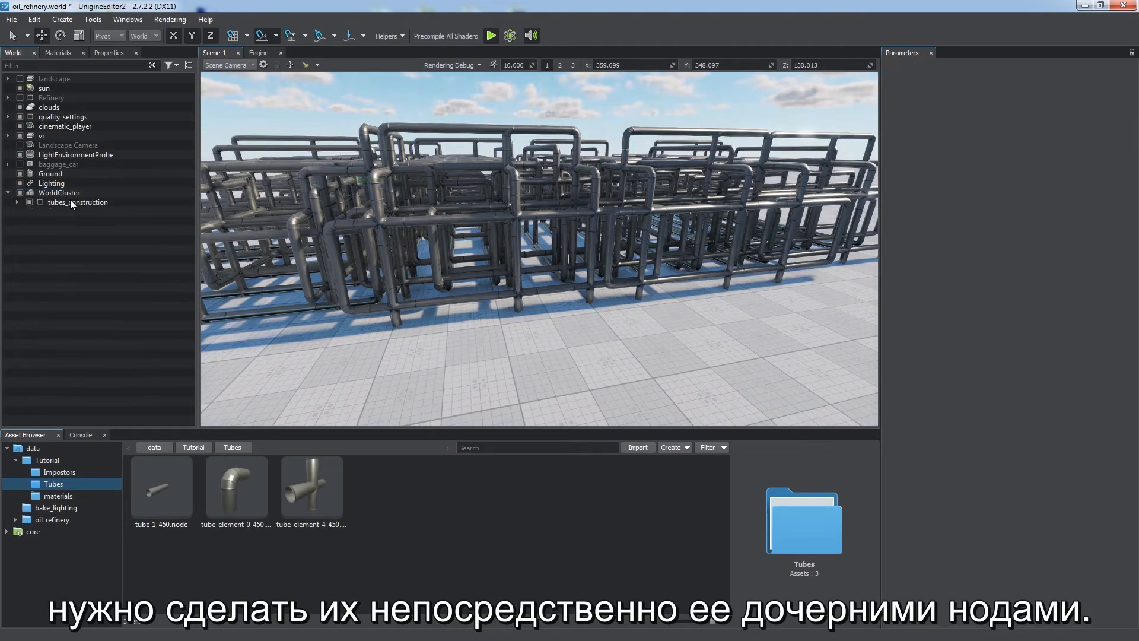
click(13, 202)
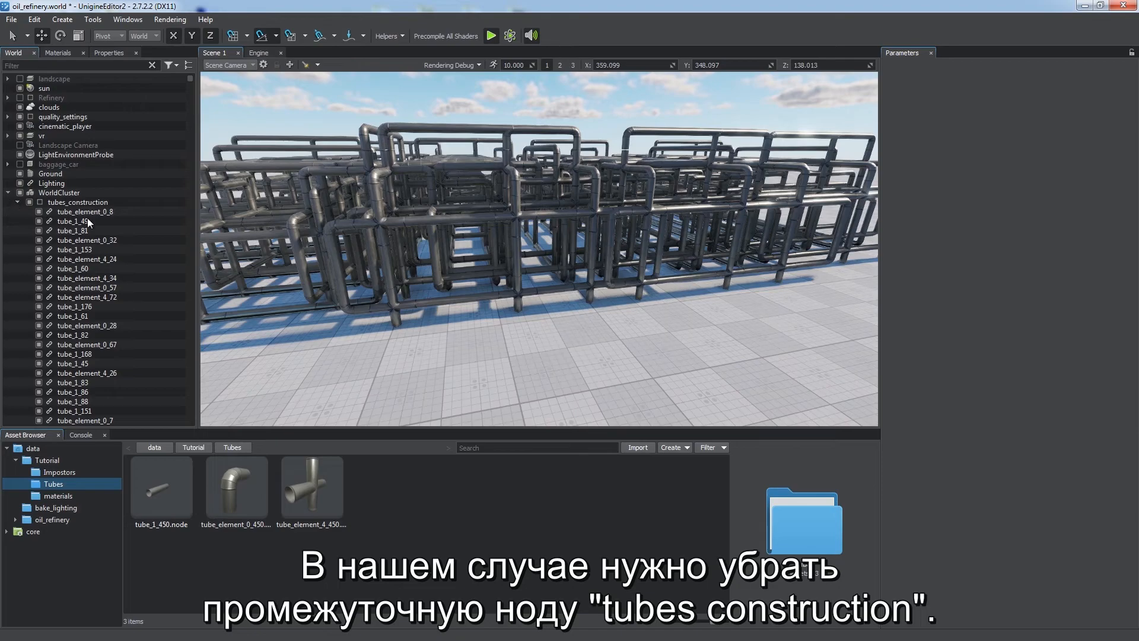
click(95, 213)
key(shift+End)
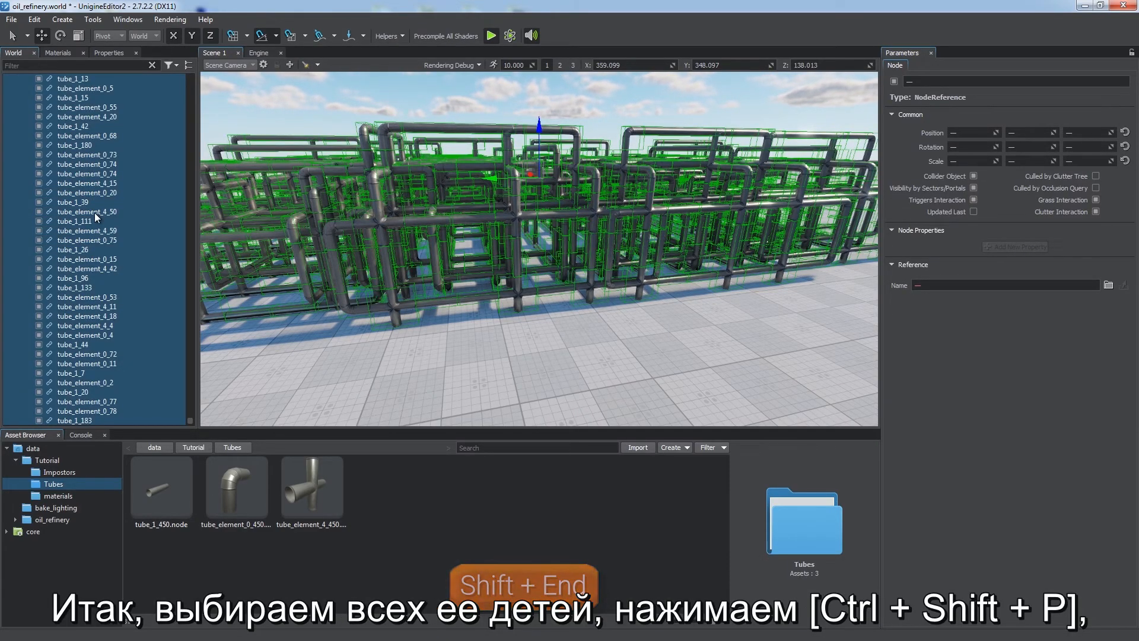
key(ctrl+shift+p)
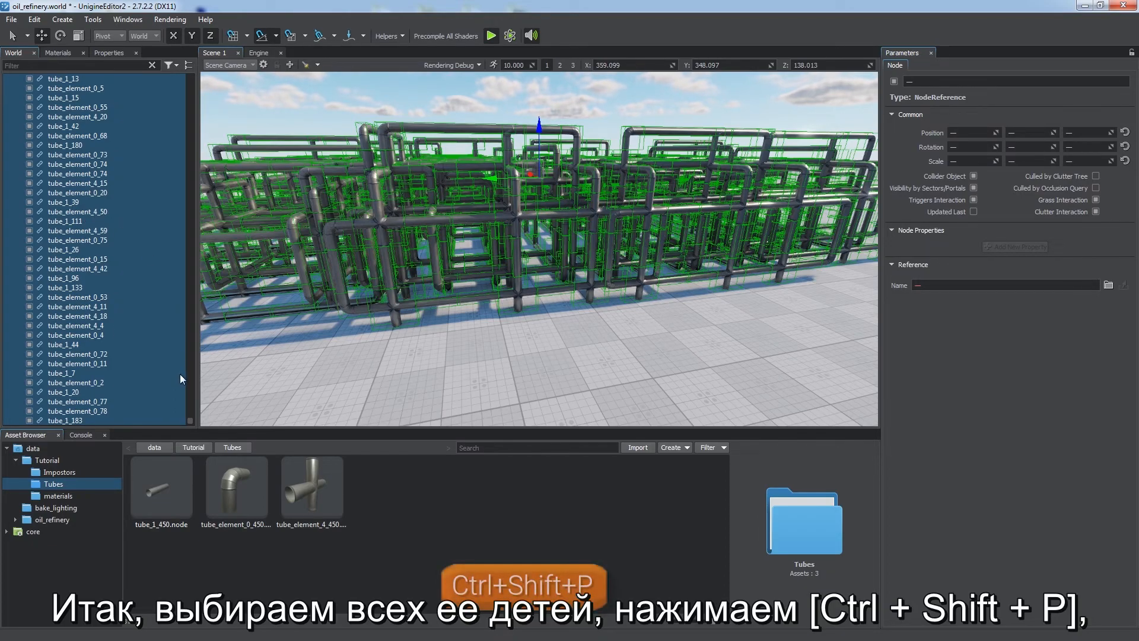
Step: Delete the intermediate tubes_construction node
drag(191, 419, 198, 82)
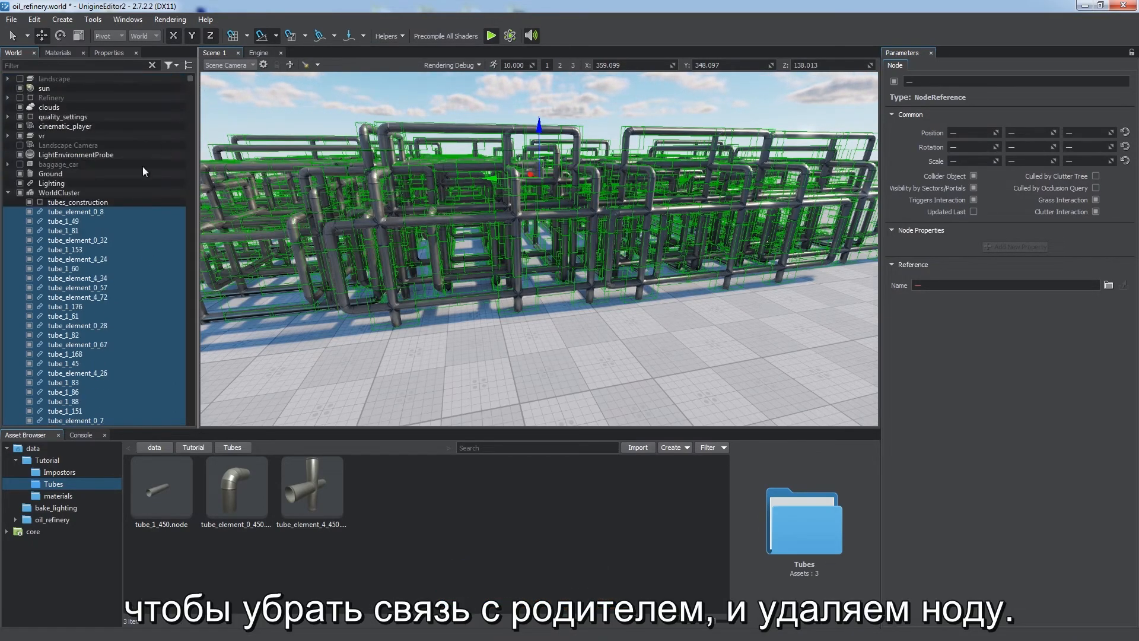
click(83, 203)
key(Delete)
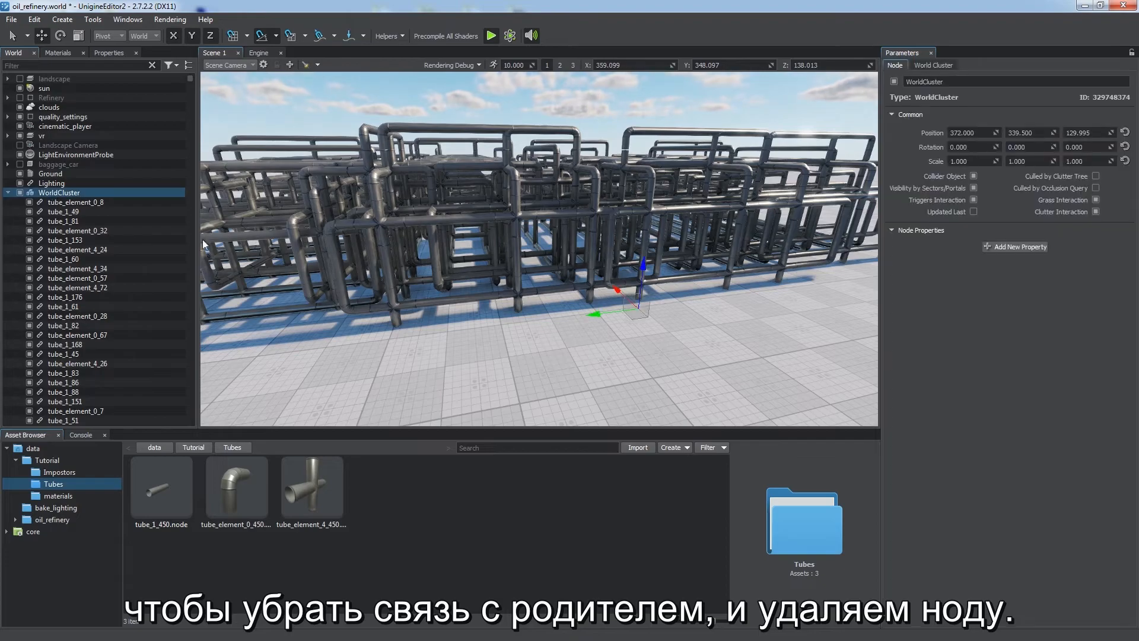
Step: Bake the child references into the World Cluster, then expand it back into references
click(942, 67)
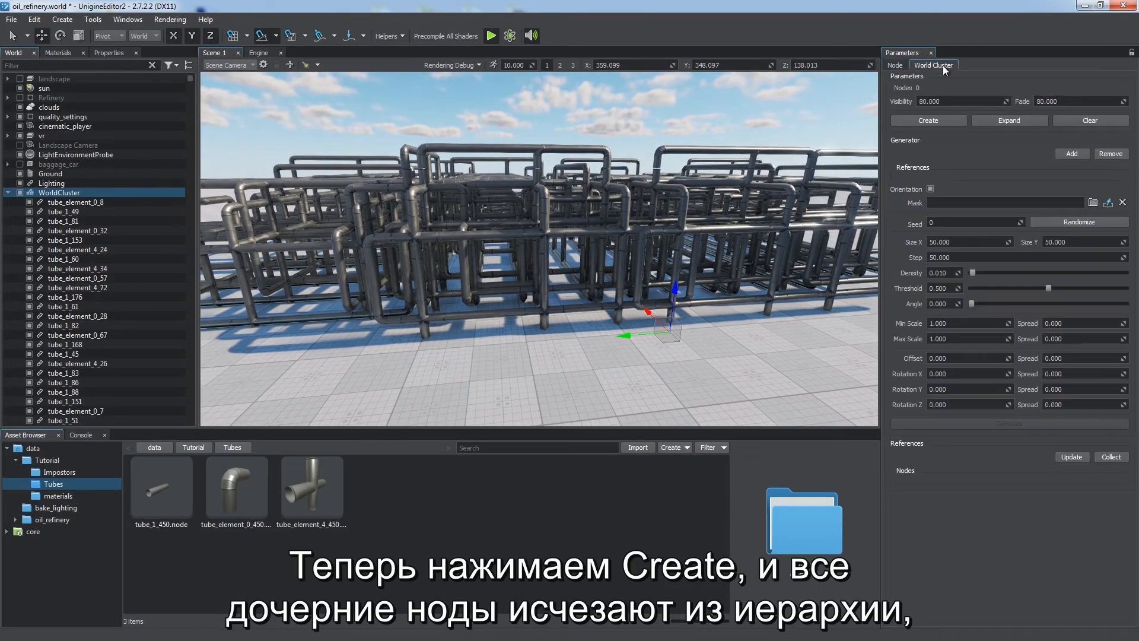
click(926, 121)
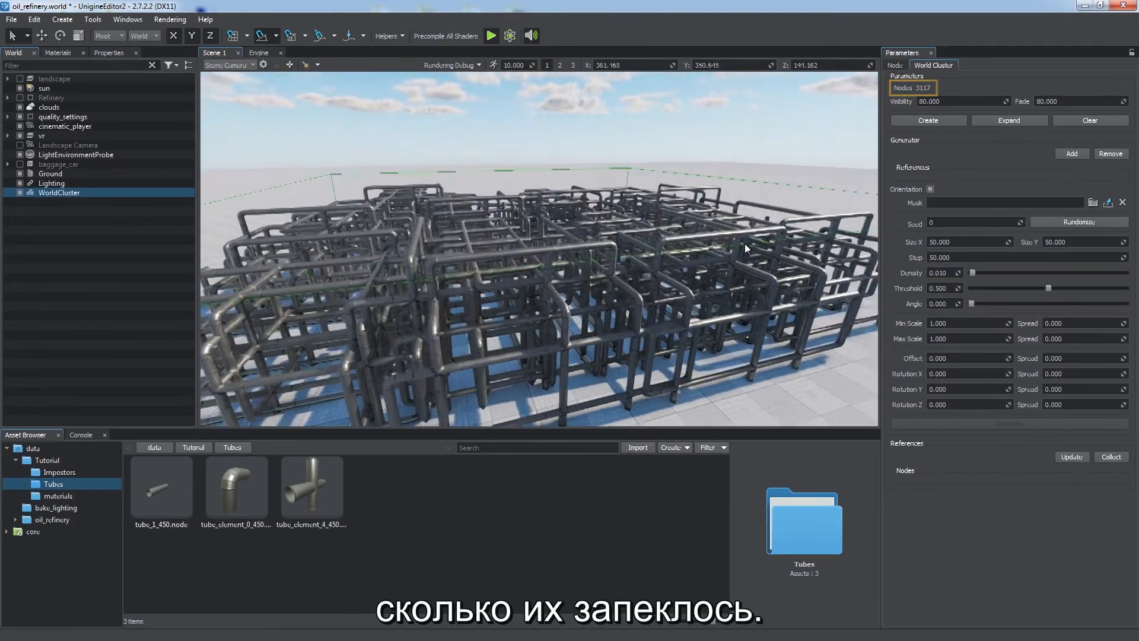
right_drag(745, 243, 633, 232)
click(1002, 117)
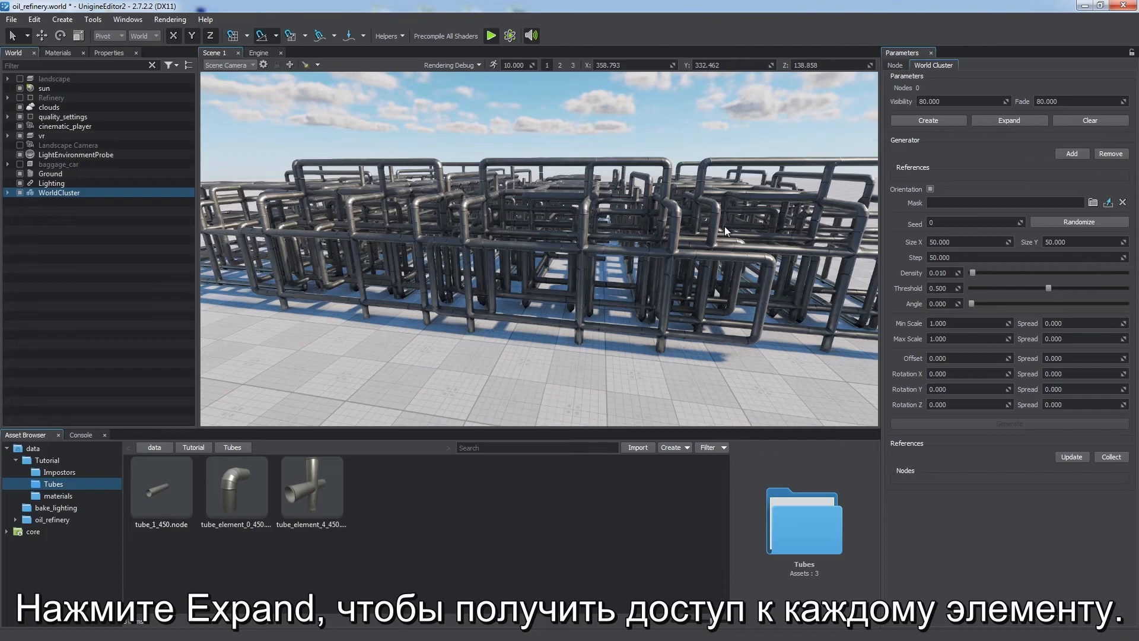
Step: Select a tube reference in the viewport and open its referenced tube_1_450 node for editing
click(688, 258)
right_drag(690, 265, 535, 318)
click(517, 261)
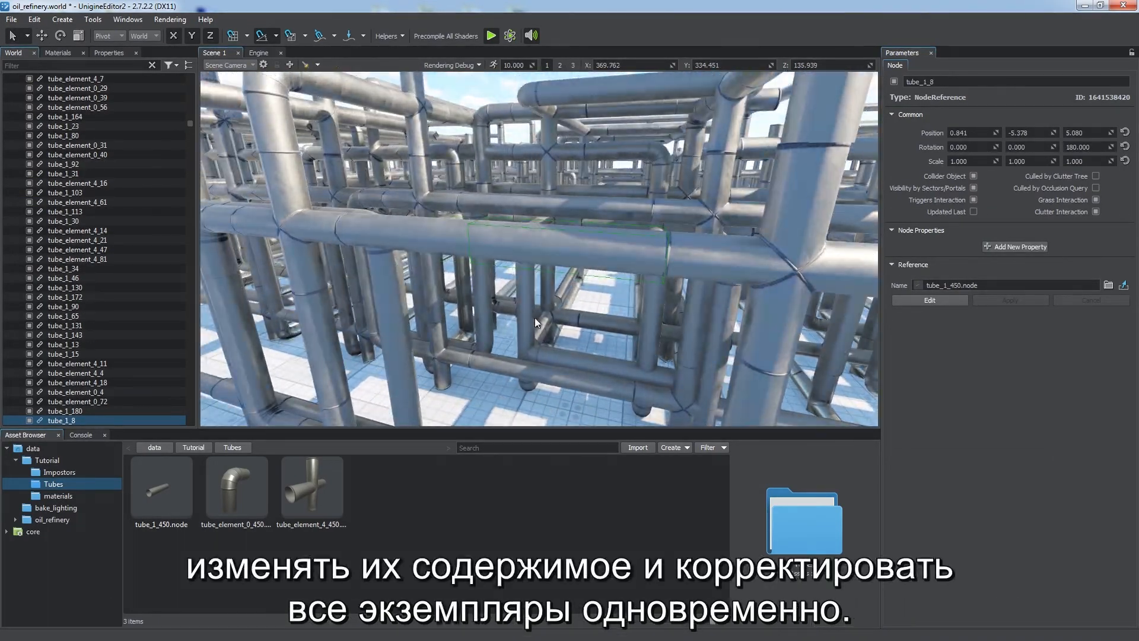
click(926, 299)
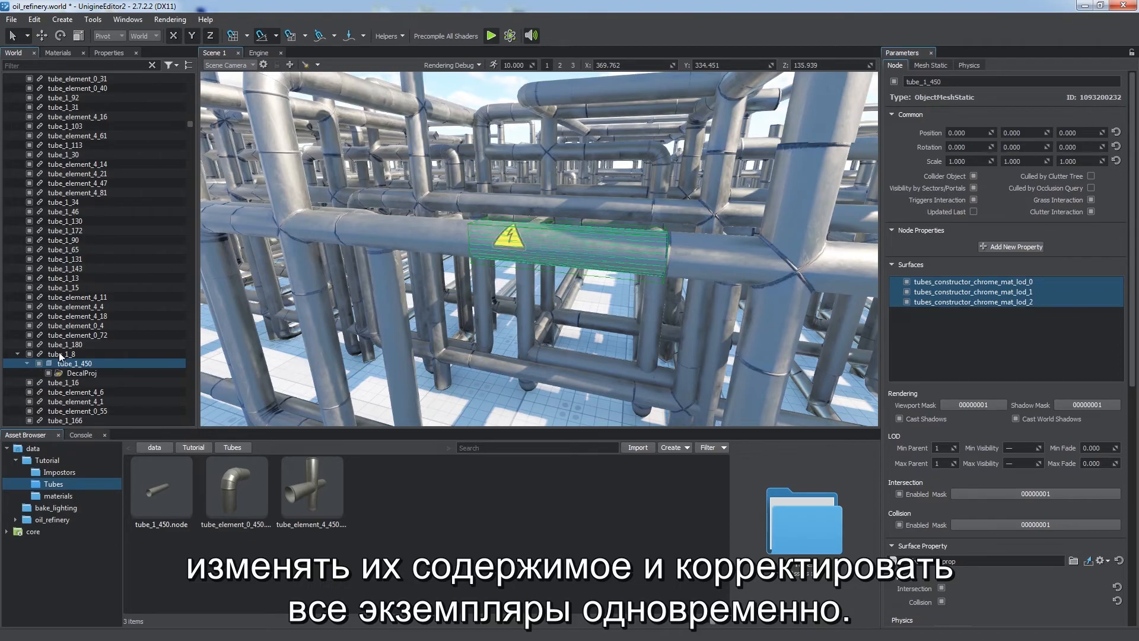
click(60, 354)
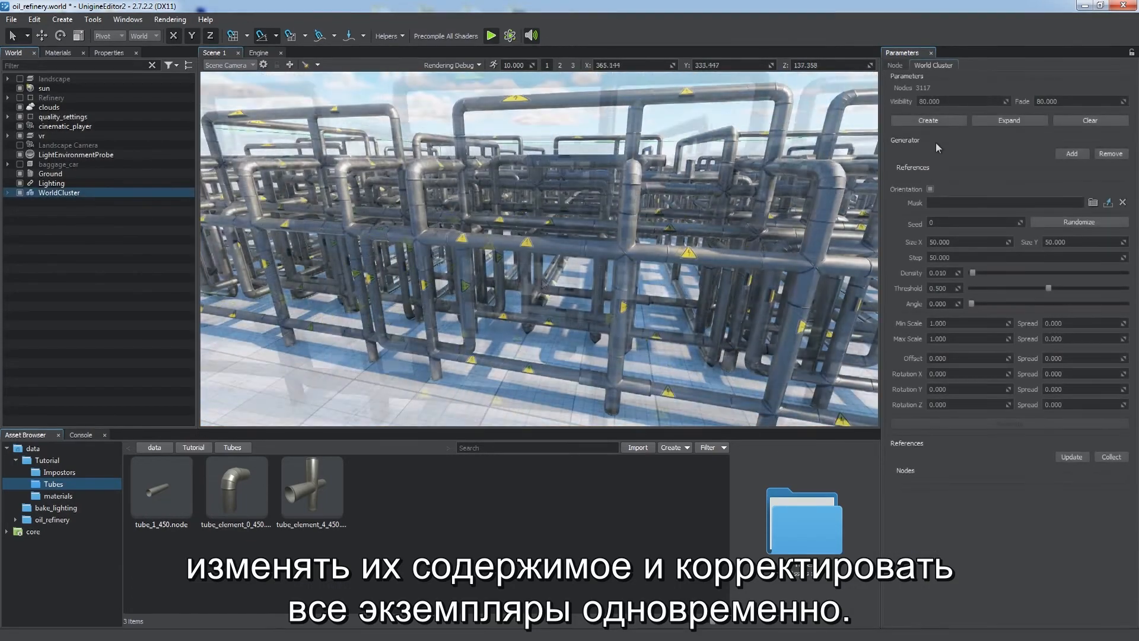
Step: Clear the World Cluster and add tube_element_4_450, tube_element_0_450 and tube_1_450 as generator references
click(1089, 120)
click(1072, 153)
click(771, 229)
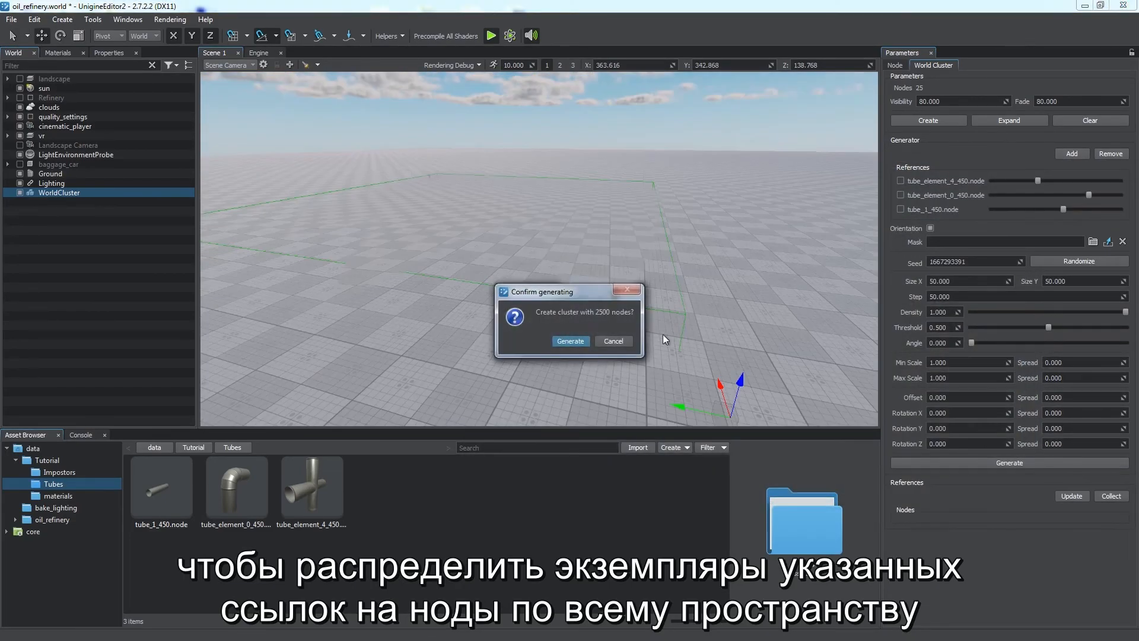
click(566, 338)
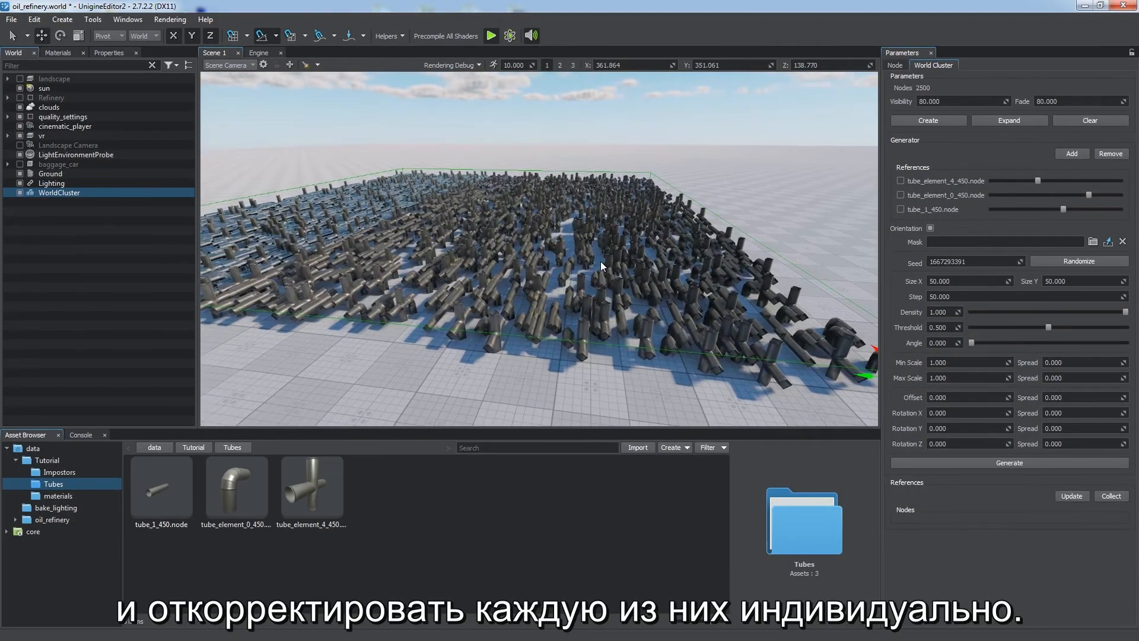
Step: Expand the generated World Cluster into individual node references
click(1012, 123)
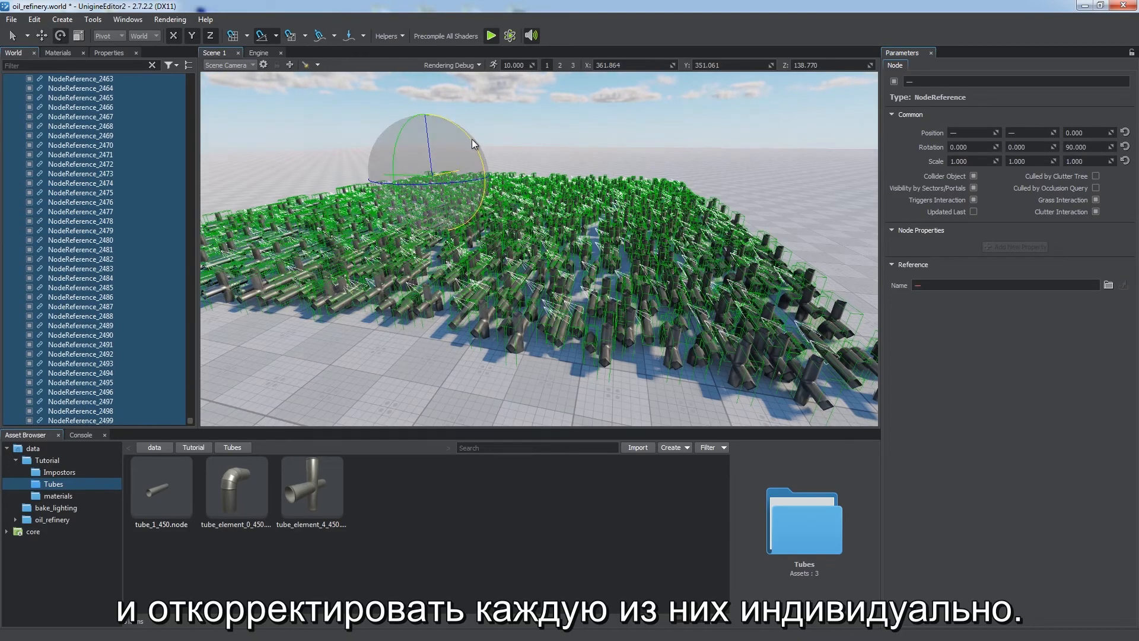
drag(471, 139, 333, 130)
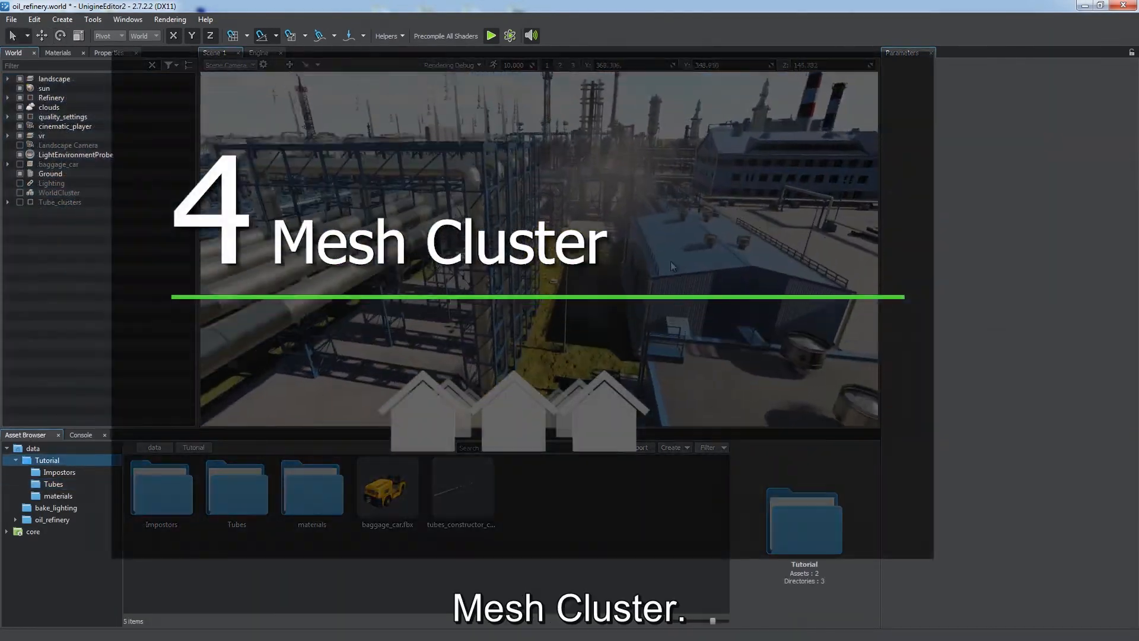
right_drag(671, 261, 621, 264)
Step: Inspect the Mesh Cluster nodes of the oil refinery scene by selecting several of them
click(586, 201)
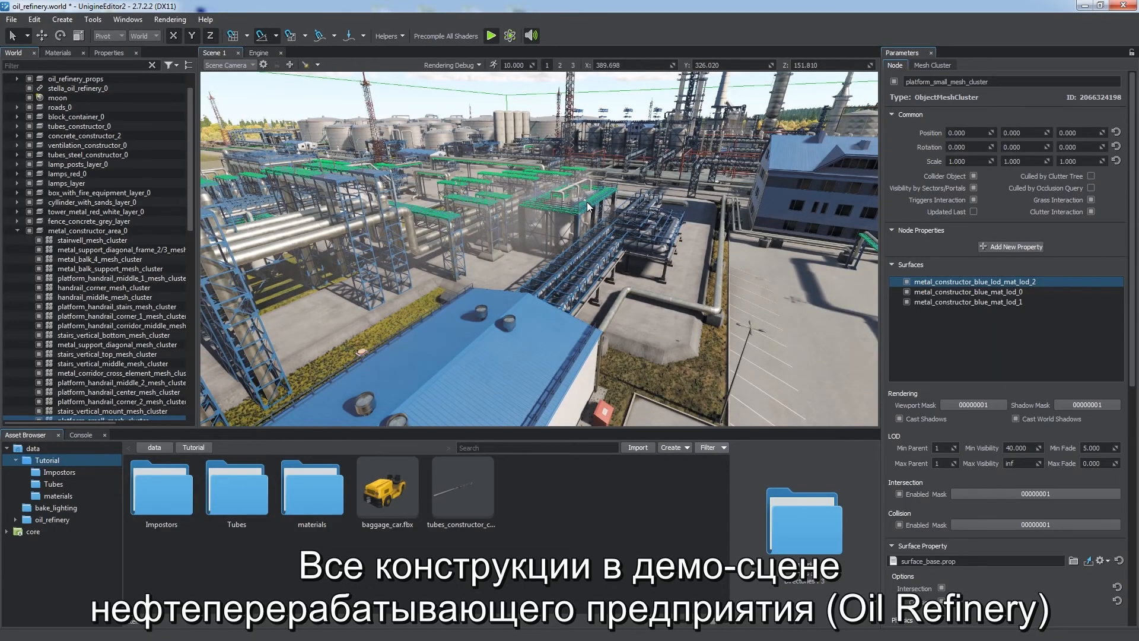
click(589, 244)
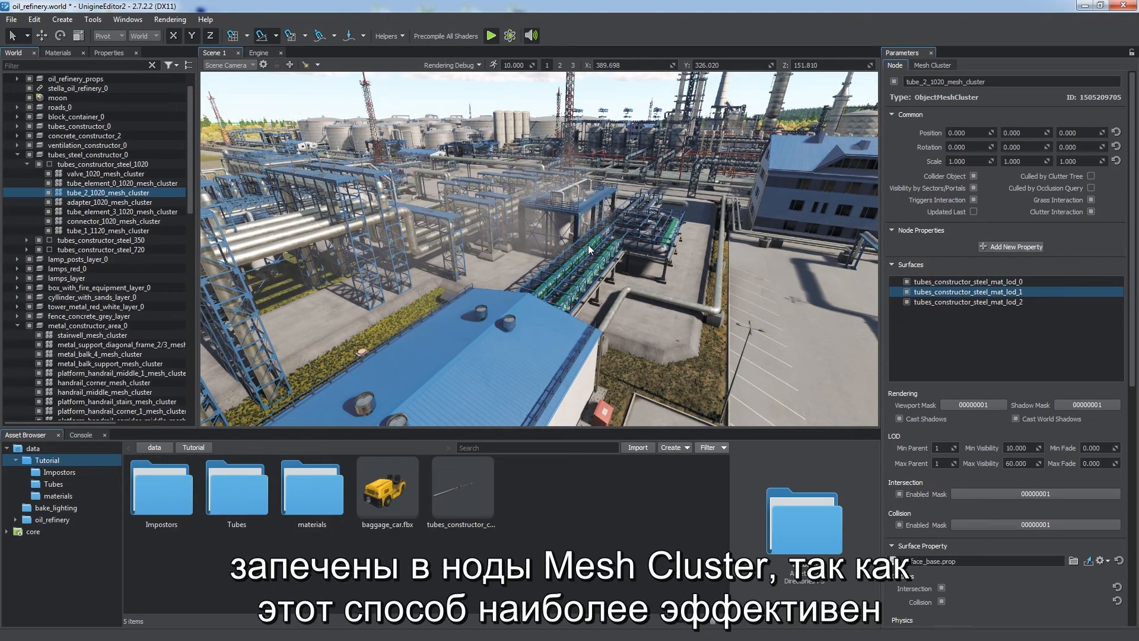
click(640, 246)
right_drag(647, 244, 658, 340)
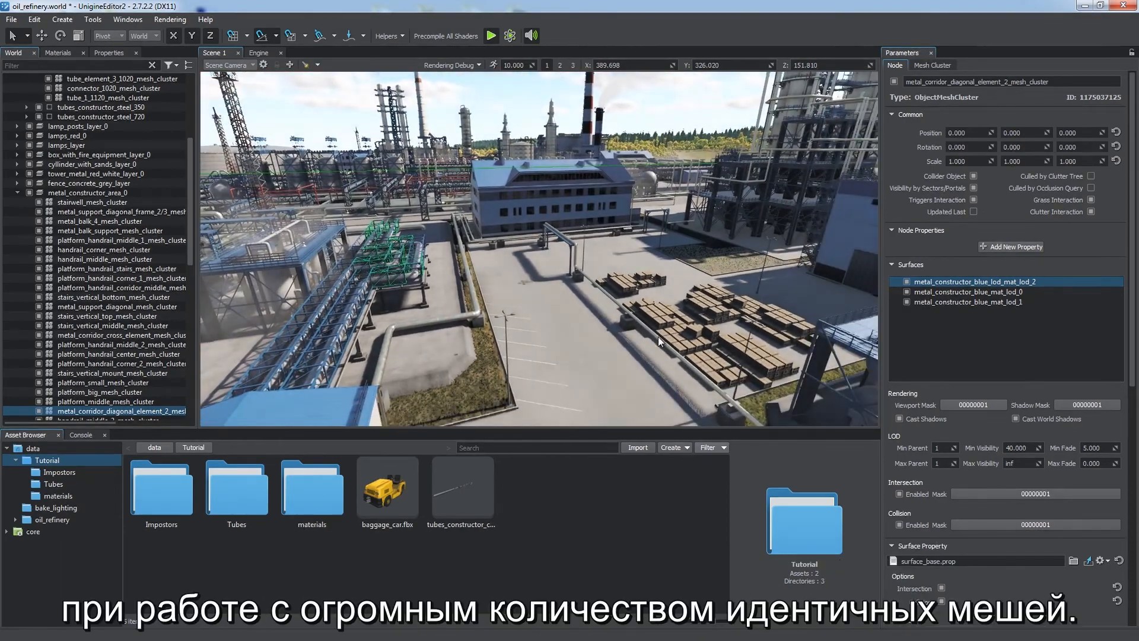
click(658, 340)
right_drag(587, 333, 725, 325)
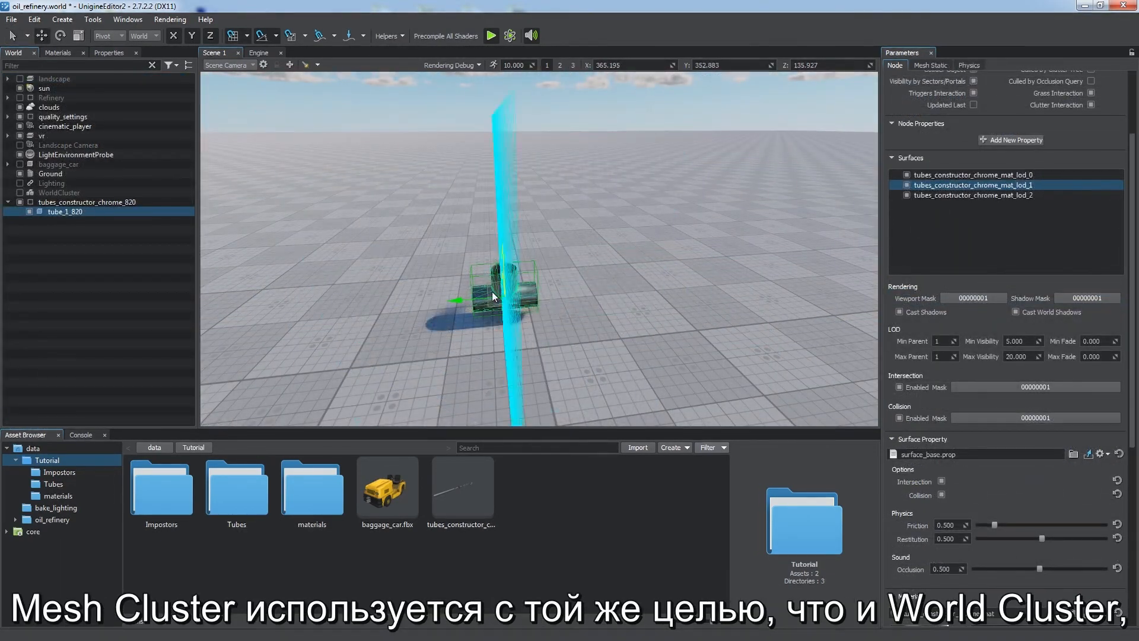
Step: Drag out a copy of the tube piece beside the original
shift+drag(456, 301, 516, 299)
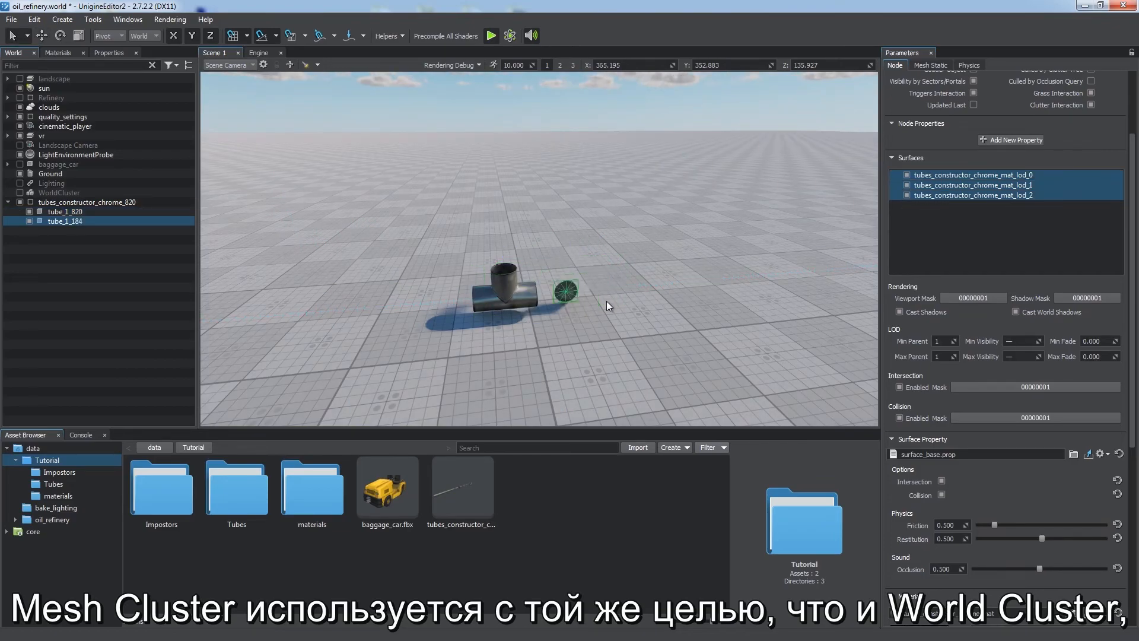
click(521, 293)
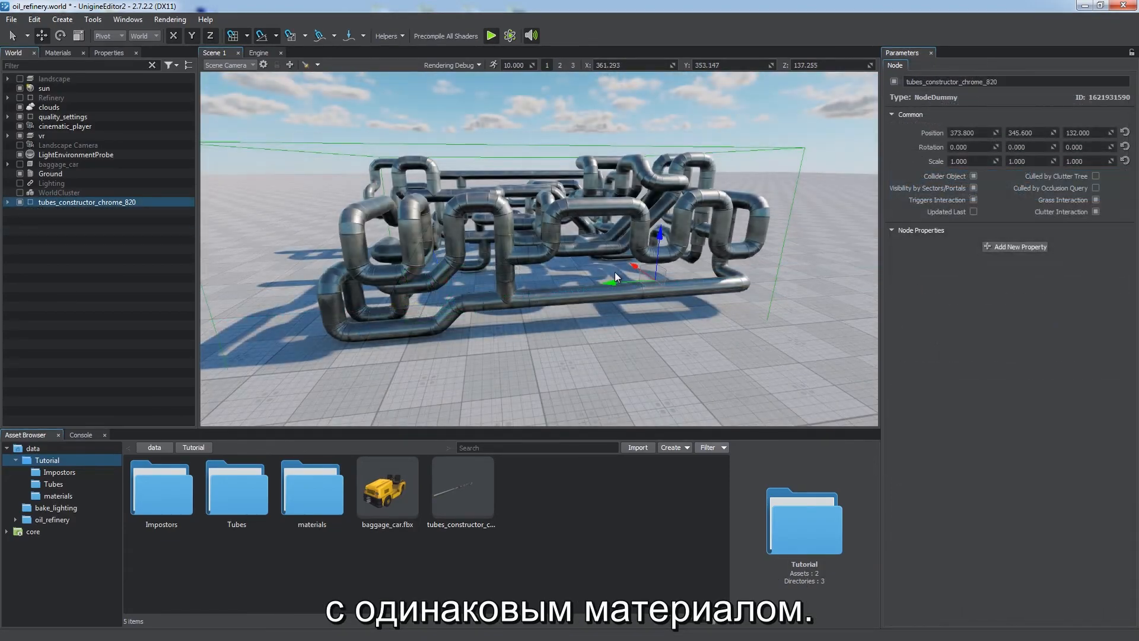
Step: Create a Mesh Cluster using tube_element_0_820.mesh from the tubes_constructor node in the Tutorial folder
click(62, 19)
mouse_move(87, 72)
click(142, 83)
double_click(633, 223)
right_click(699, 295)
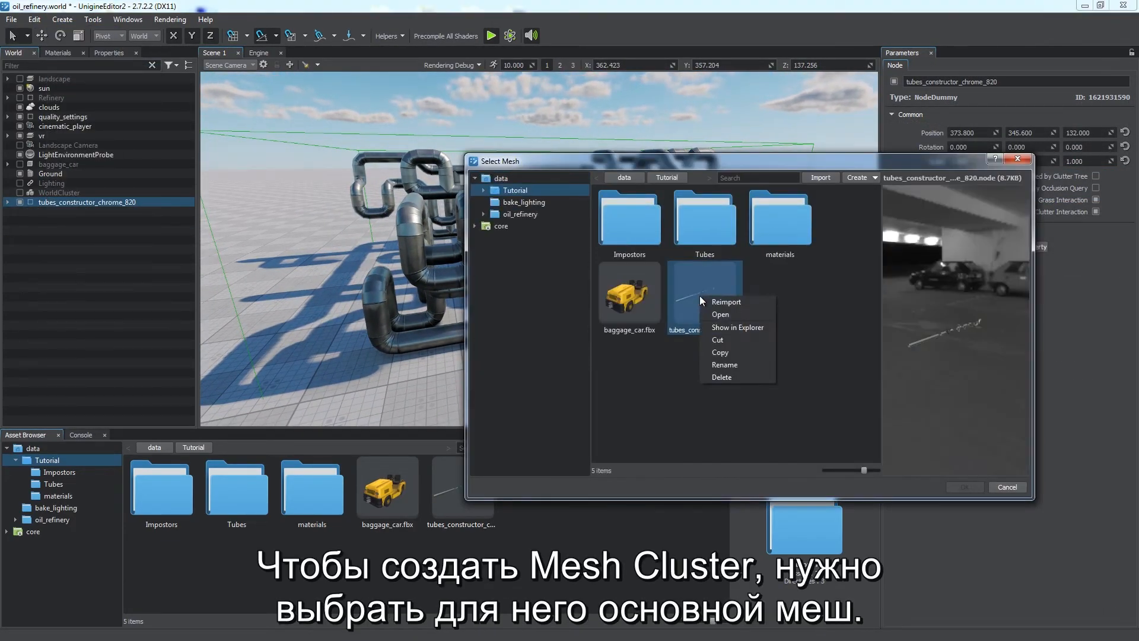
click(721, 314)
click(784, 304)
click(965, 487)
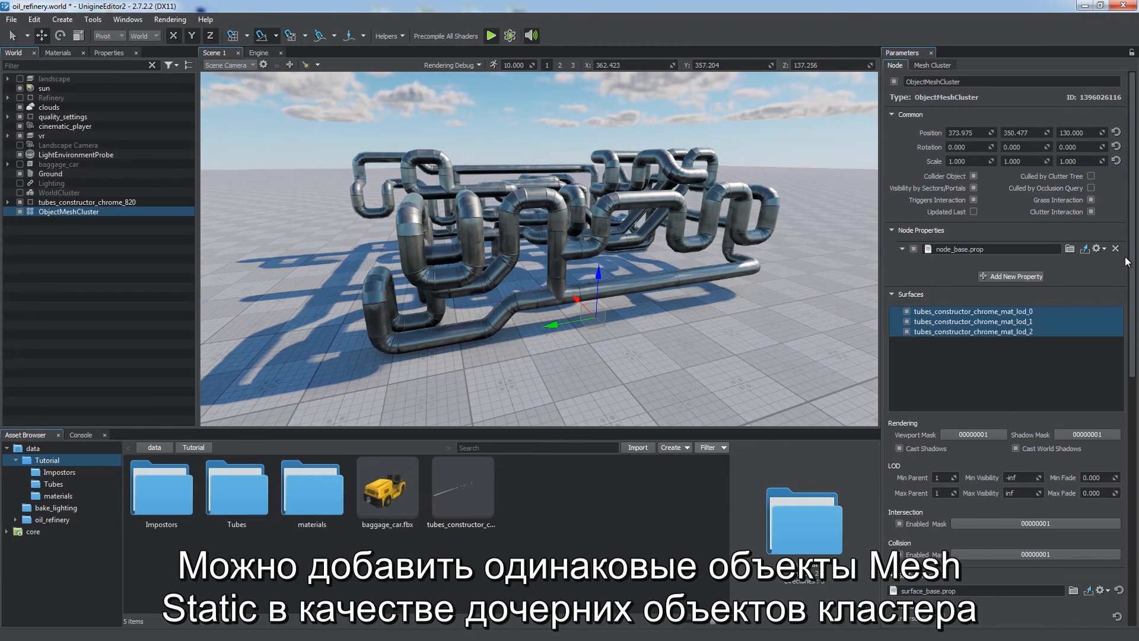
Step: Review the Mesh Cluster's settings and surface material, and open the Tutorial materials folder
click(943, 65)
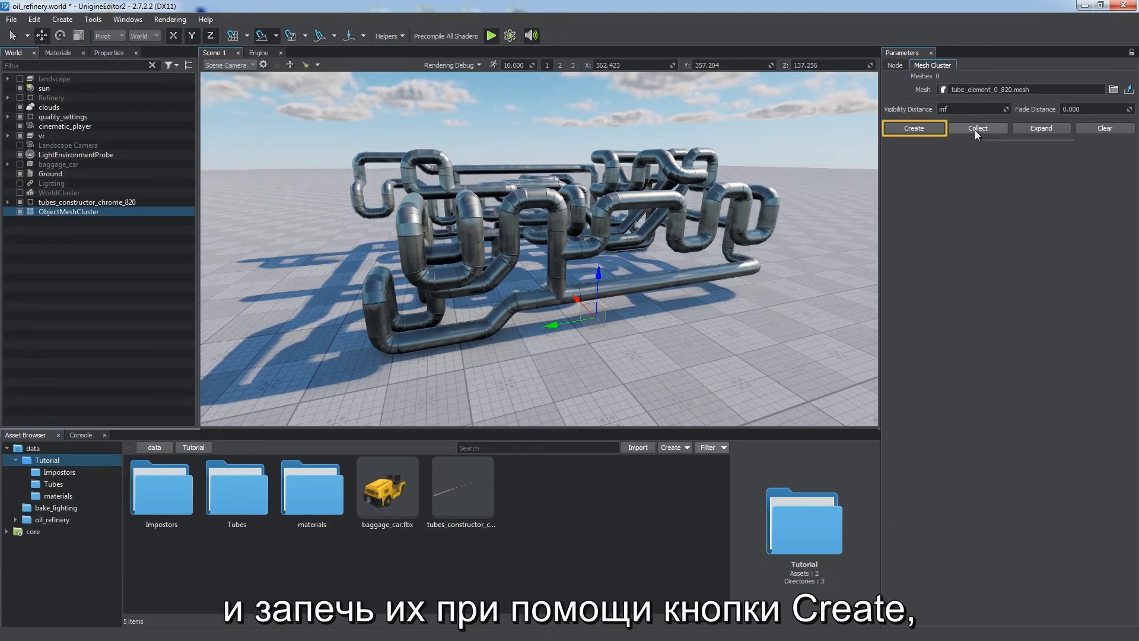
click(894, 65)
scroll(899, 290, down, 5)
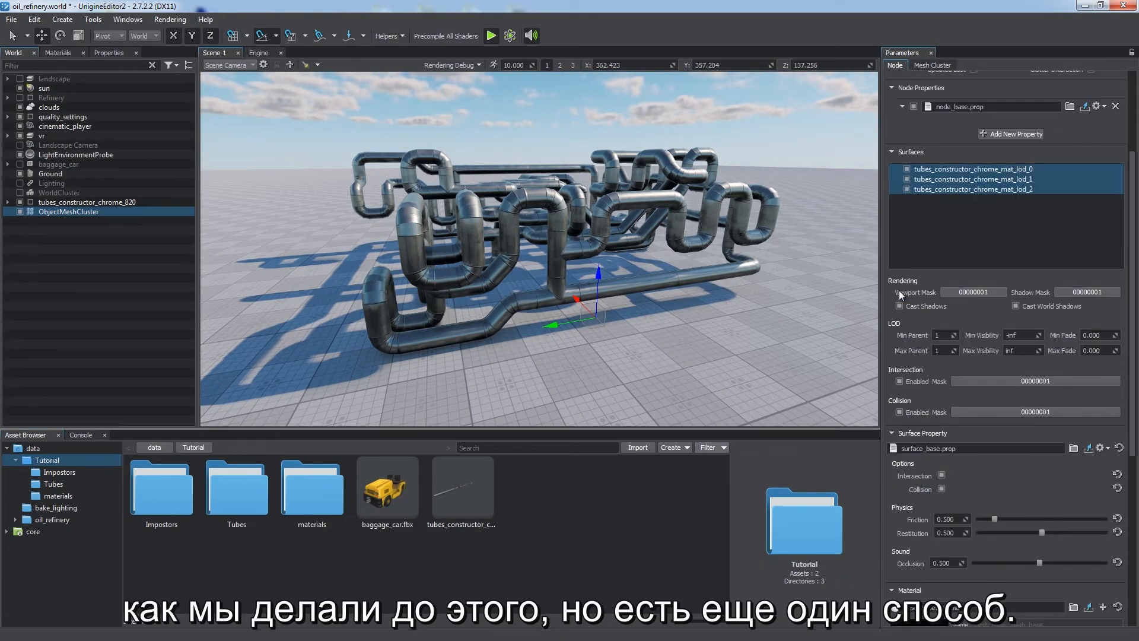
scroll(899, 290, up, 1)
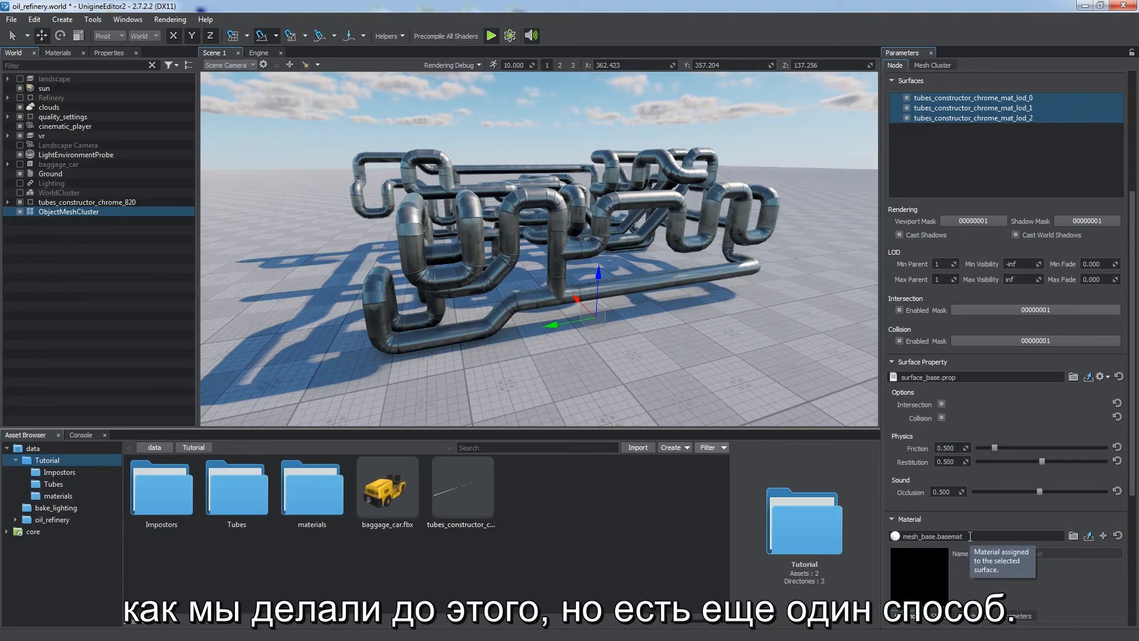
double_click(298, 499)
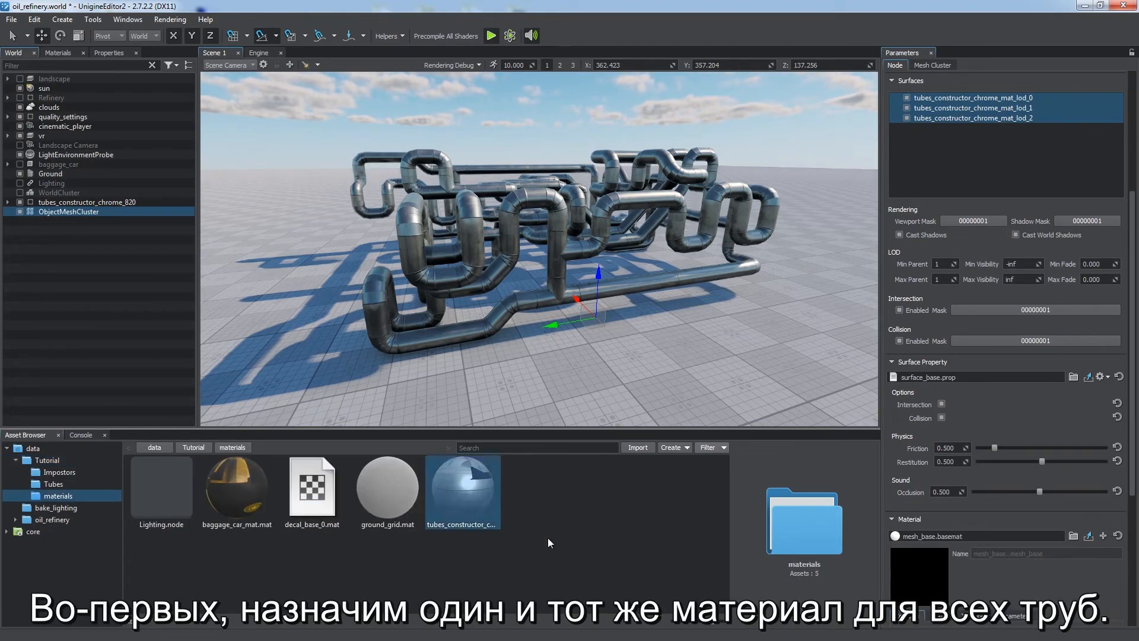
Step: Collect the matching static tube meshes into the Mesh Cluster
click(192, 448)
scroll(901, 404, up, 5)
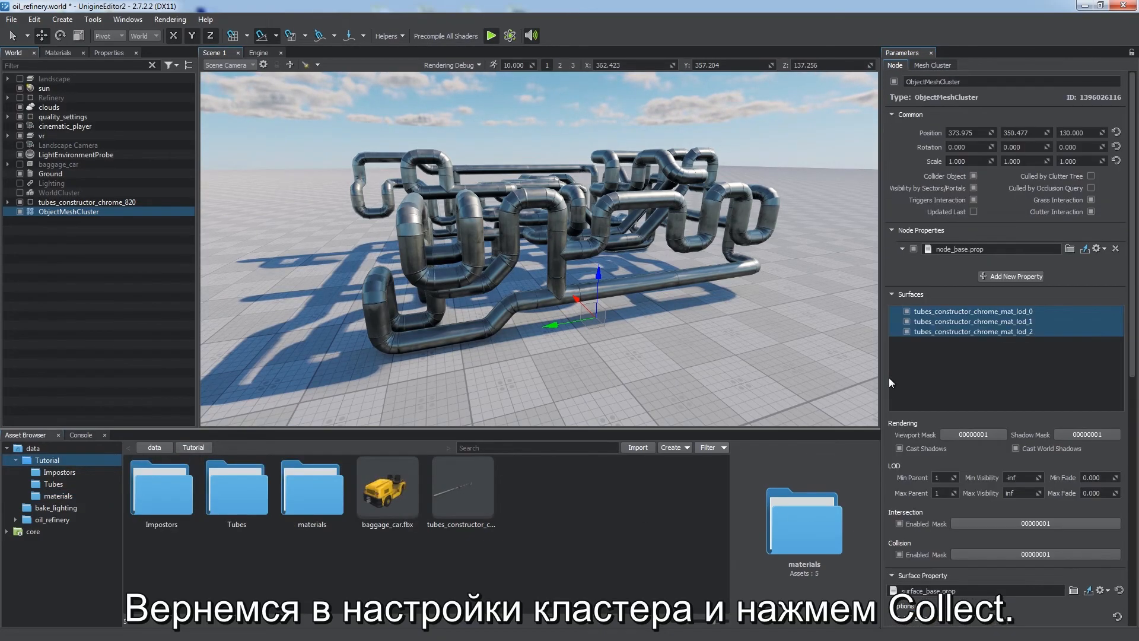
click(932, 66)
click(973, 128)
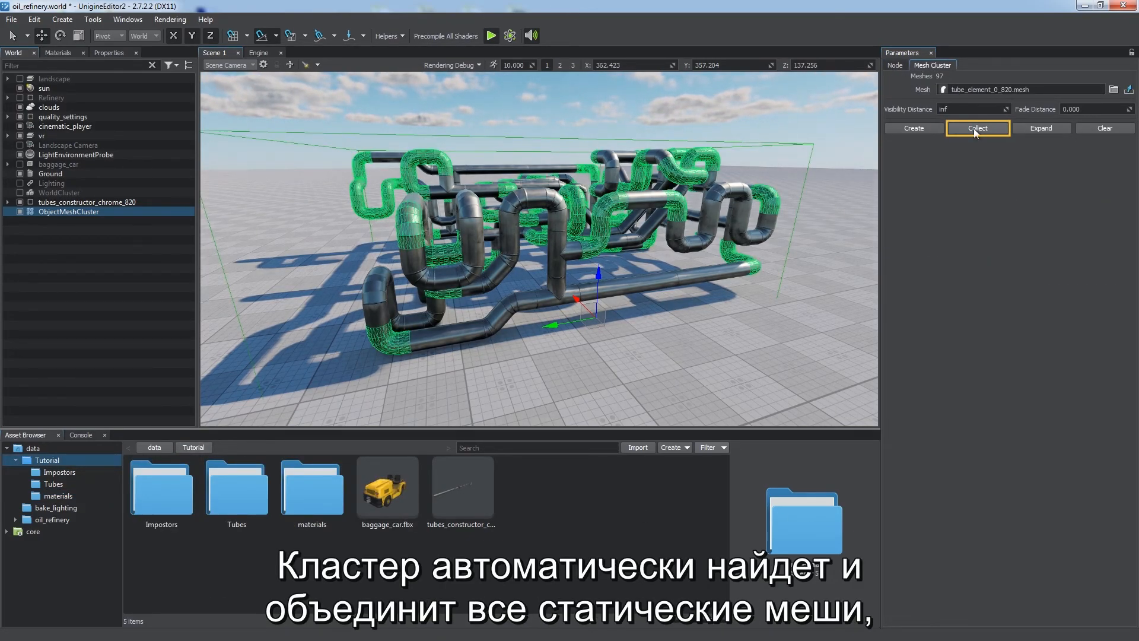
Step: Select all eight ObjectMeshCluster nodes and inspect their shared surfaces
right_drag(676, 250, 621, 246)
key(d)
drag(550, 344, 635, 333)
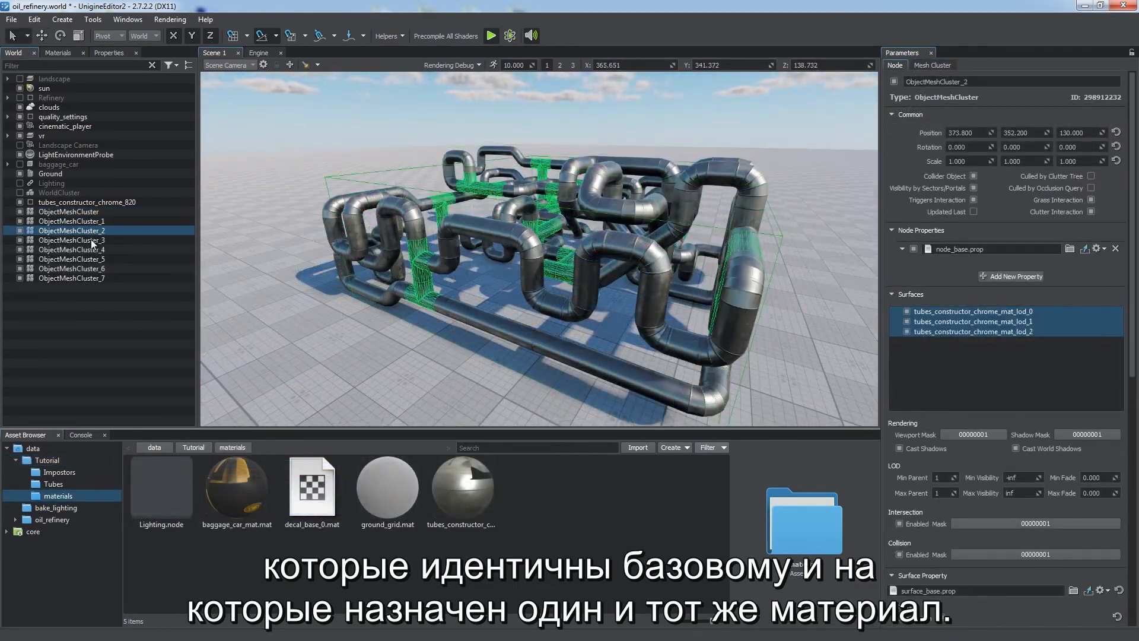
click(71, 277)
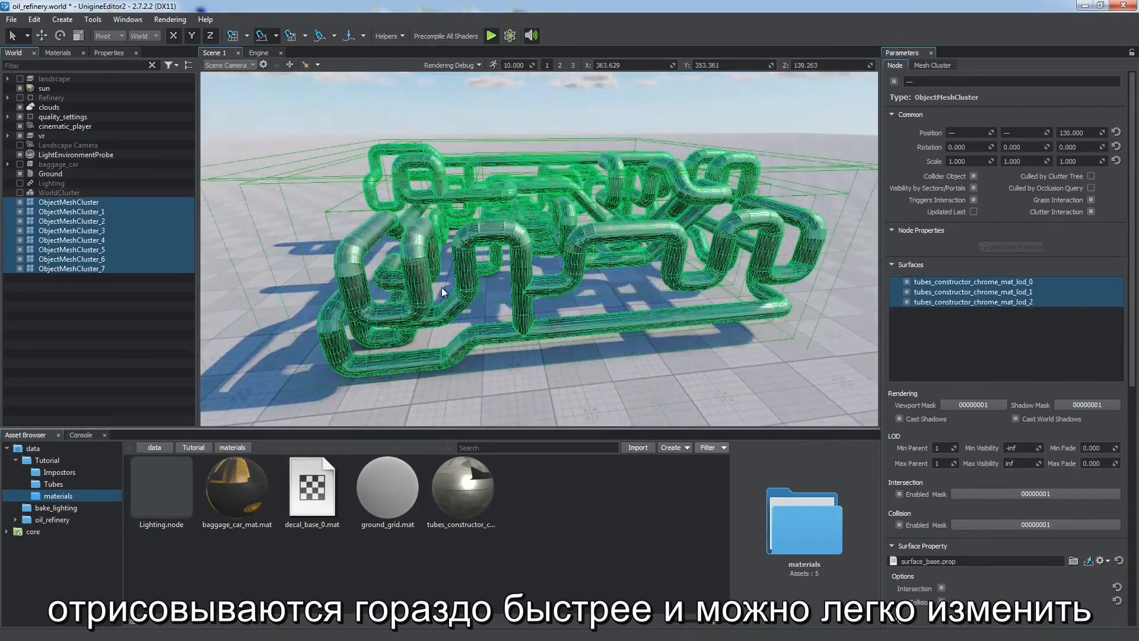
click(948, 282)
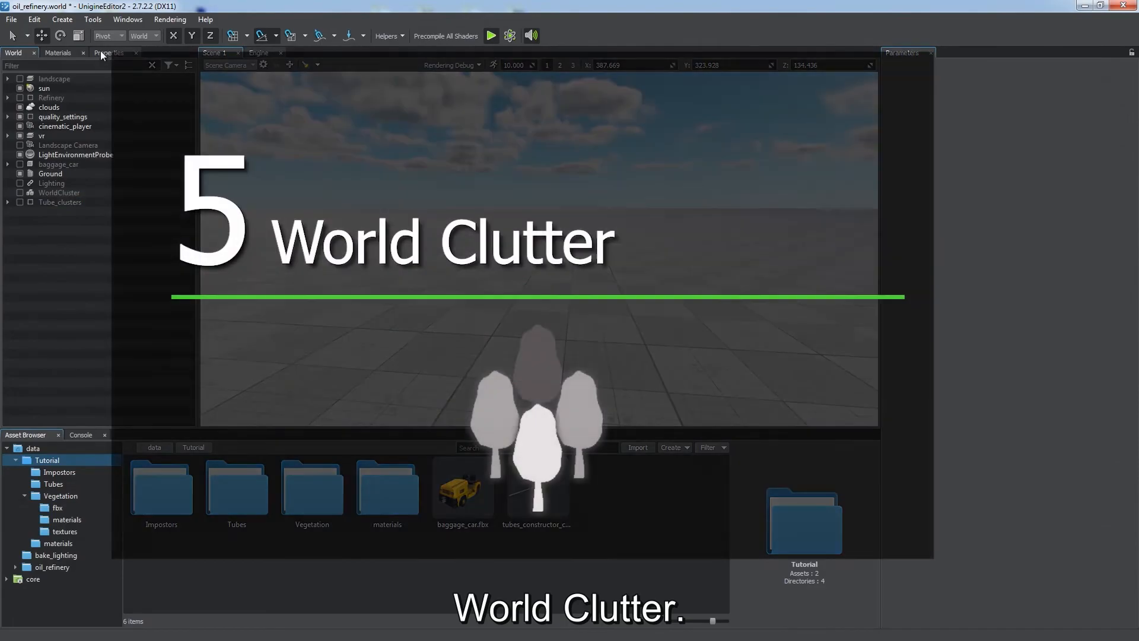
Step: Create a World Clutter node and place it in the scene
click(65, 21)
mouse_move(89, 83)
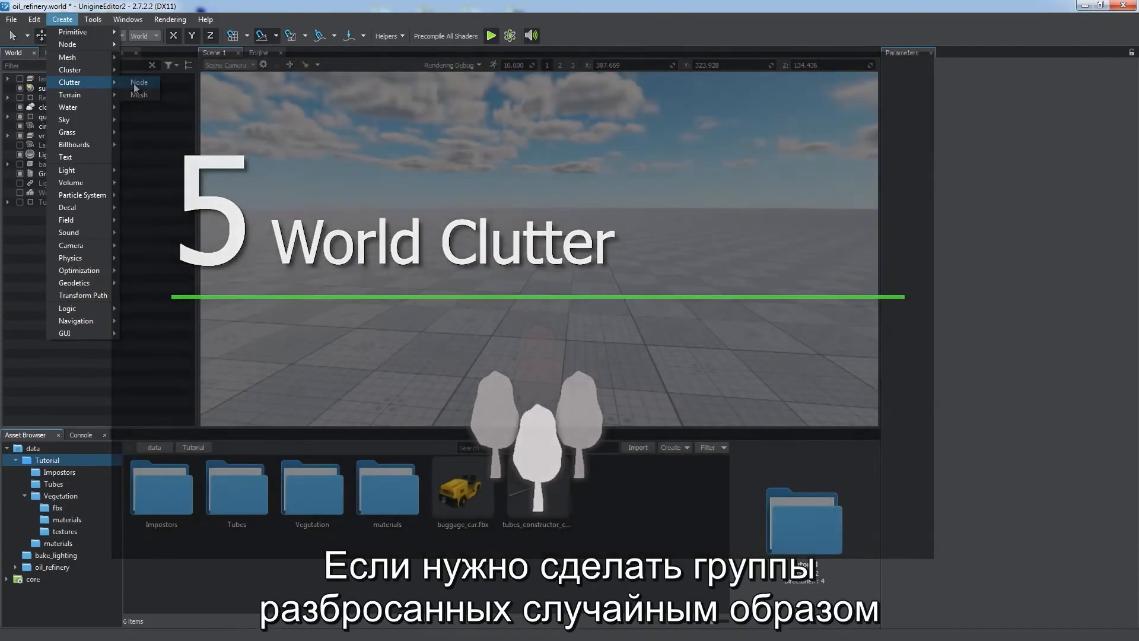
click(136, 91)
click(649, 356)
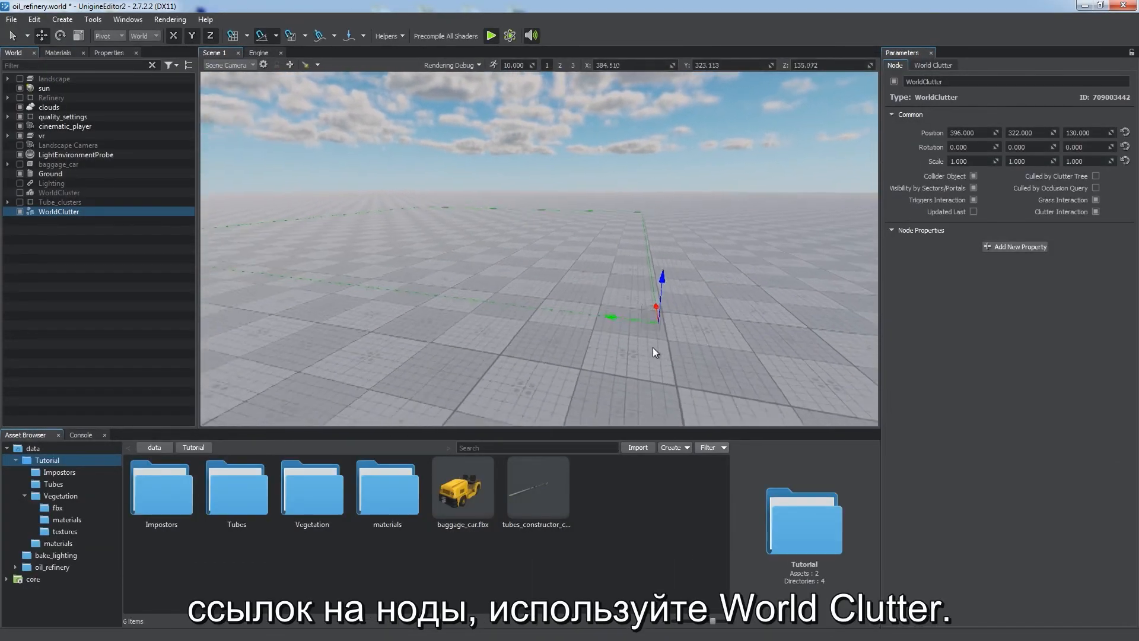
Step: Add FallenLeaves.node from the Tutorial Vegetation folder to the World Clutter's nodes
click(932, 67)
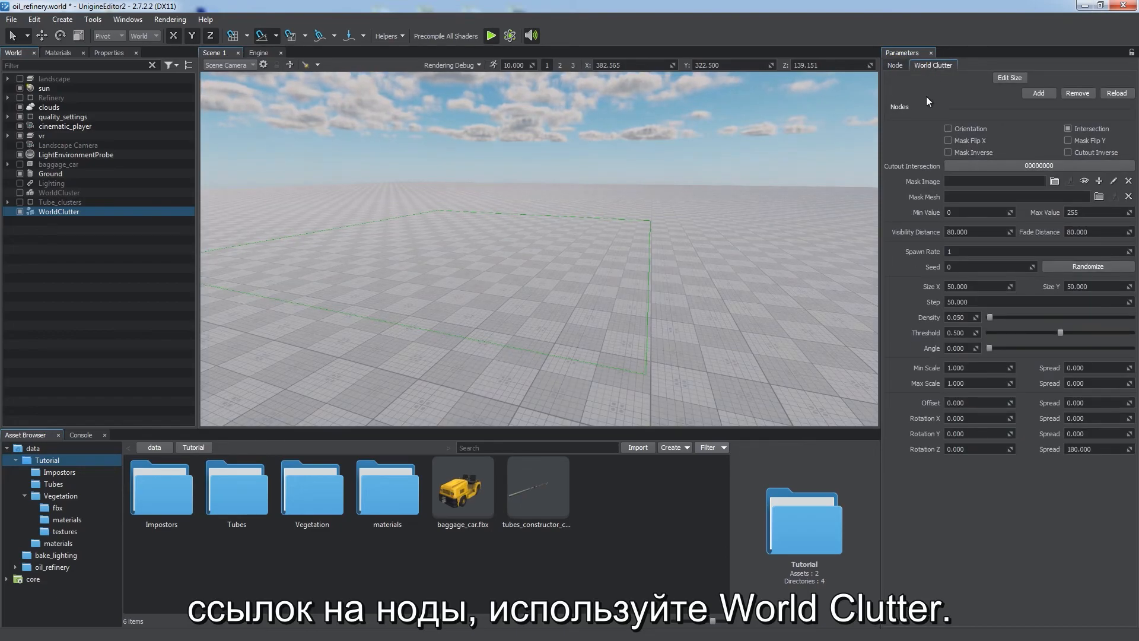
click(1039, 93)
click(653, 306)
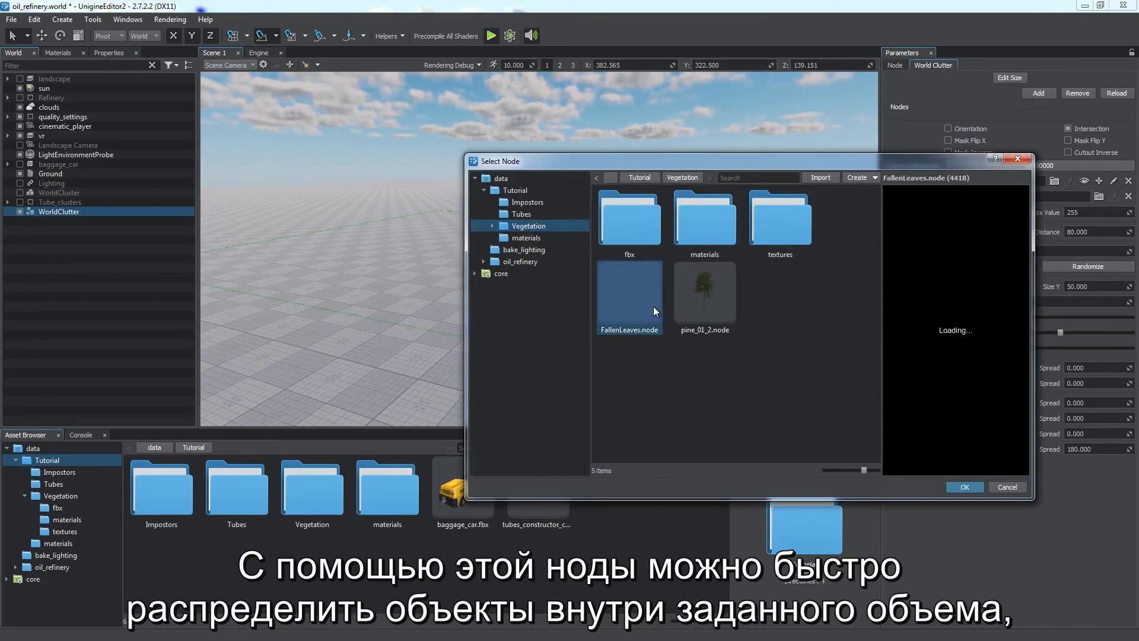
double_click(653, 306)
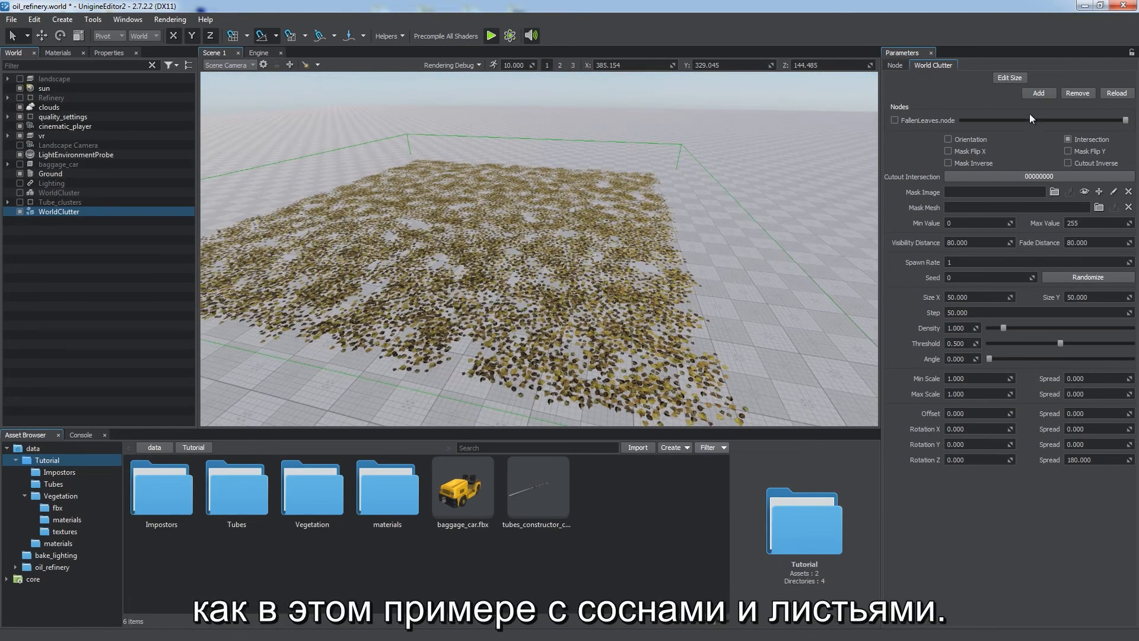
Step: Add pine_01_2.node from the Vegetation folder to the World Clutter's nodes
click(1027, 92)
click(695, 290)
double_click(695, 290)
Step: Raise the World Clutter density to about 1.12 and lower the pine node's weight
drag(1003, 342, 990, 342)
right_drag(733, 256, 707, 261)
drag(1124, 135, 966, 134)
drag(989, 342, 1005, 343)
right_drag(564, 216, 461, 196)
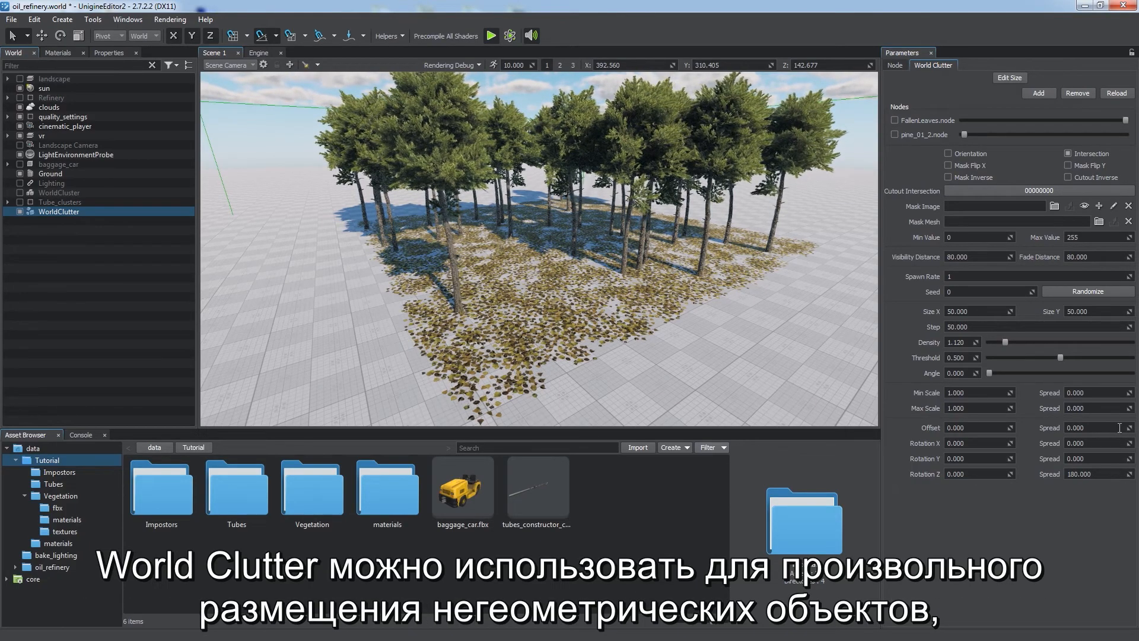
Step: Assign spruce_leaves_mat.mat to the three leaves LOD surfaces of the Mesh Clutter
drag(1133, 403, 6, 366)
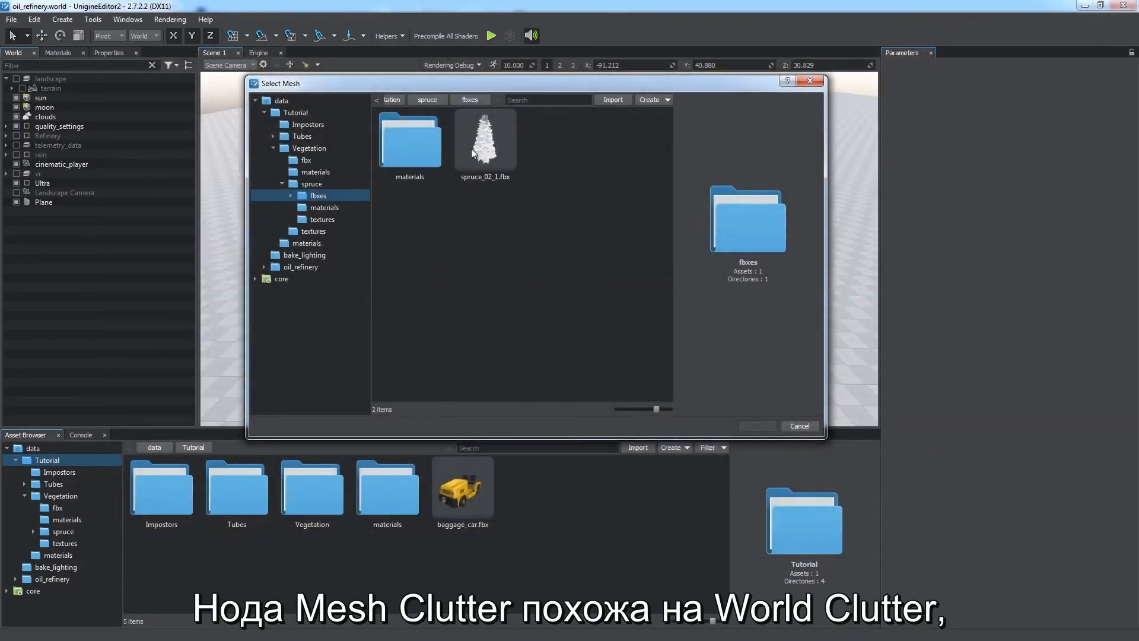
double_click(471, 149)
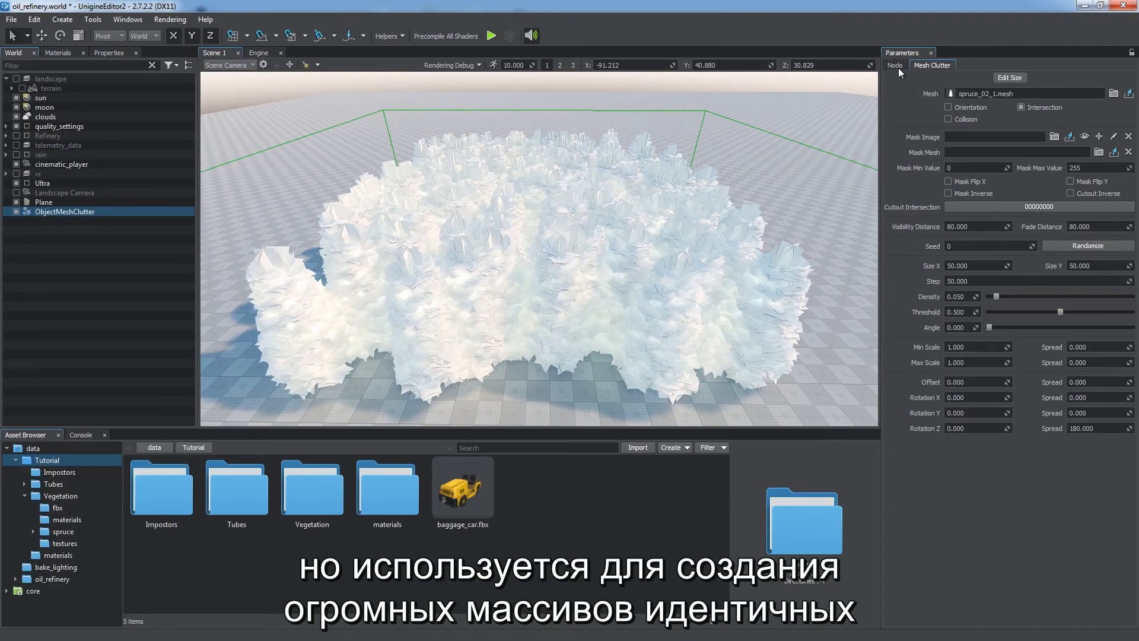
click(894, 66)
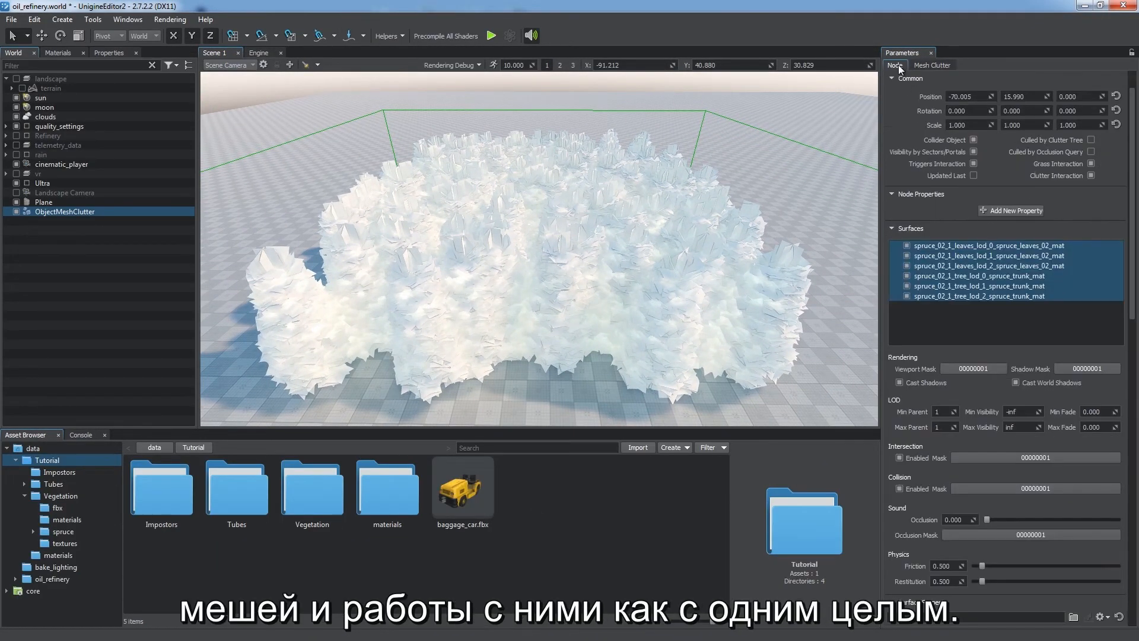
shift+click(965, 159)
drag(894, 544, 872, 542)
text(spruce_leaves_mat.mat)
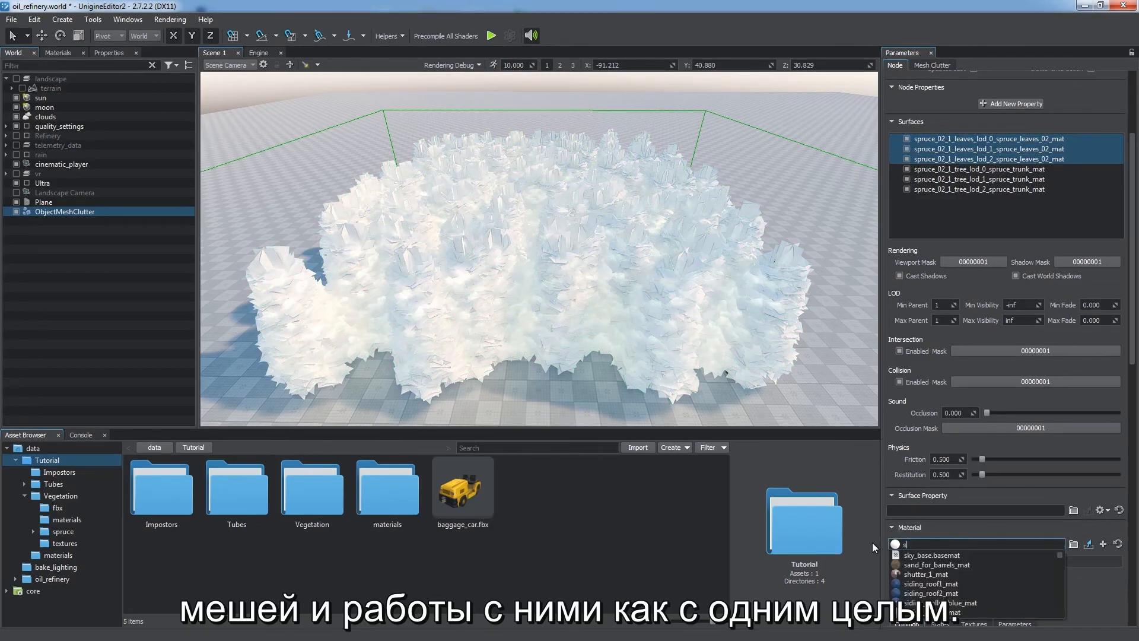
key(Down)
key(Down)
key(Return)
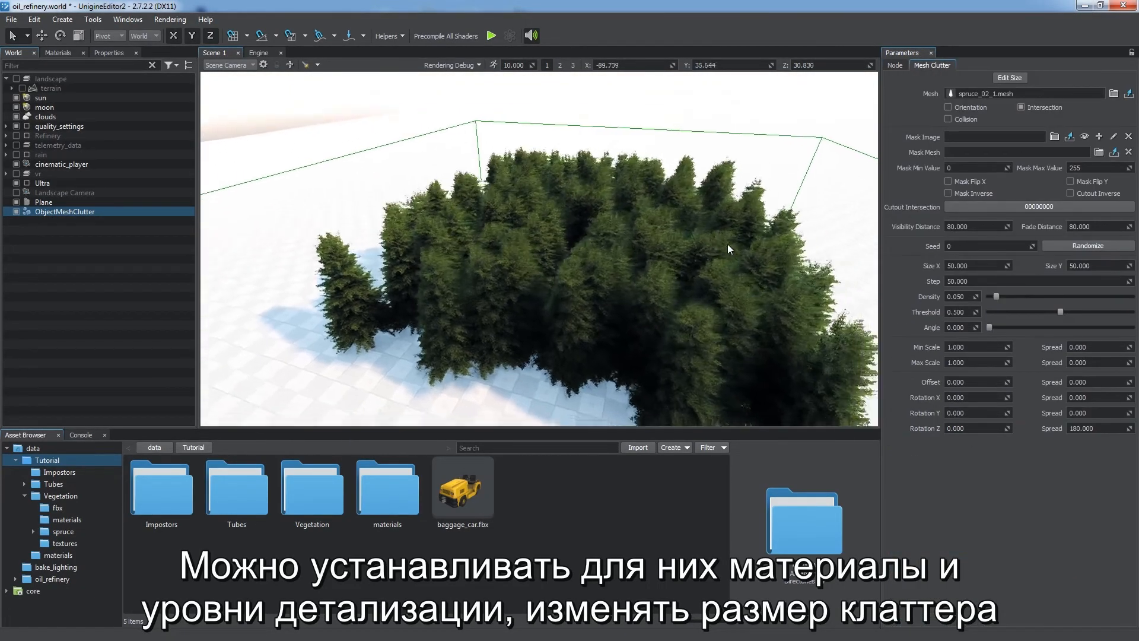
Step: Lower the Mesh Clutter density to about 0.021 and change its seed to 6
drag(992, 297, 923, 297)
drag(1032, 246, 1115, 202)
right_drag(771, 258, 814, 255)
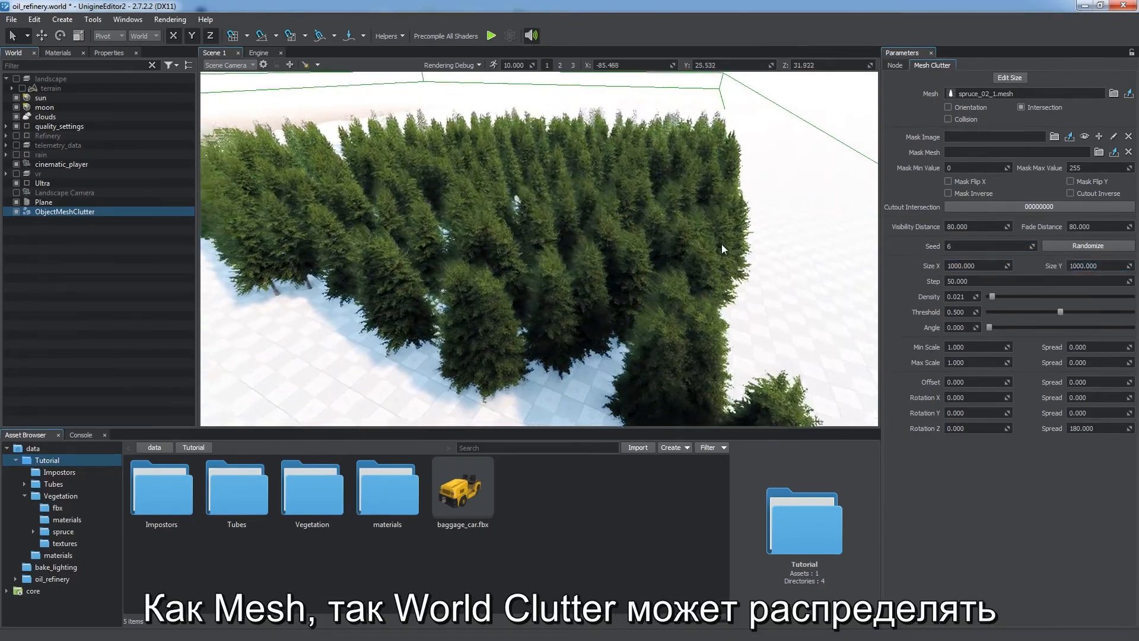
right_drag(722, 244, 716, 233)
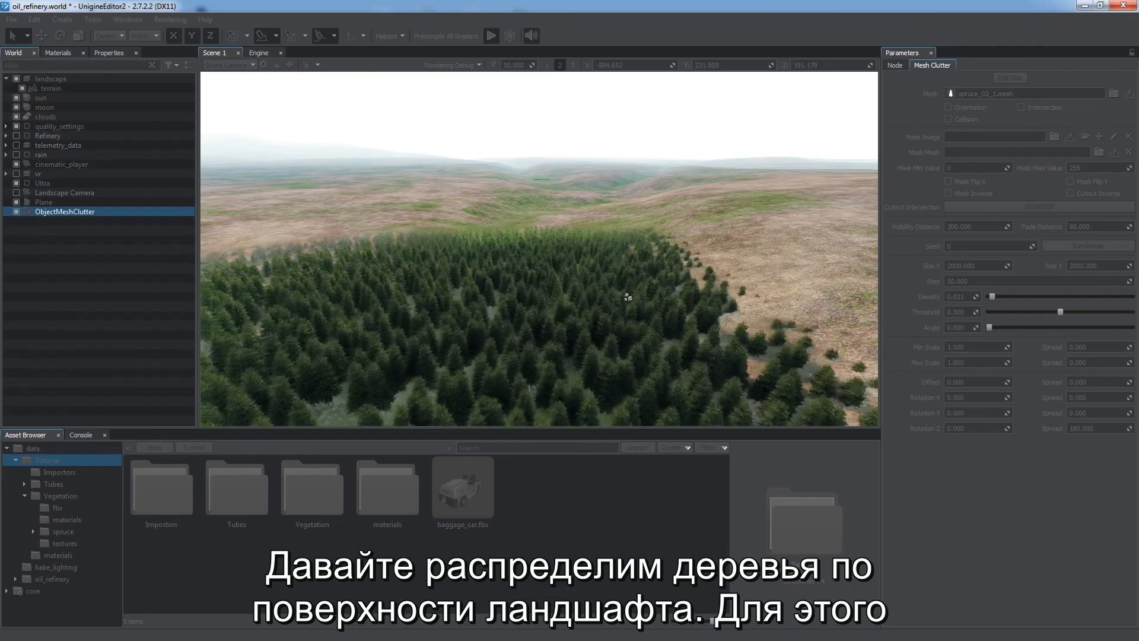
Step: Parent the Mesh Clutter to the terrain and enable its Intersection option
click(584, 304)
right_drag(575, 305, 535, 306)
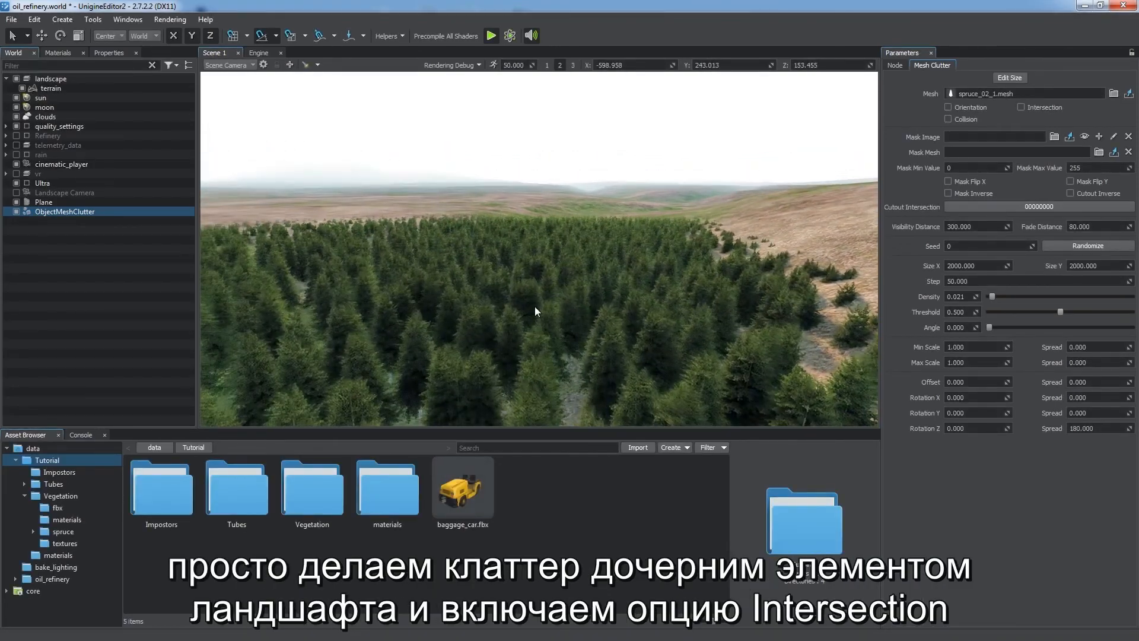
drag(76, 211, 64, 88)
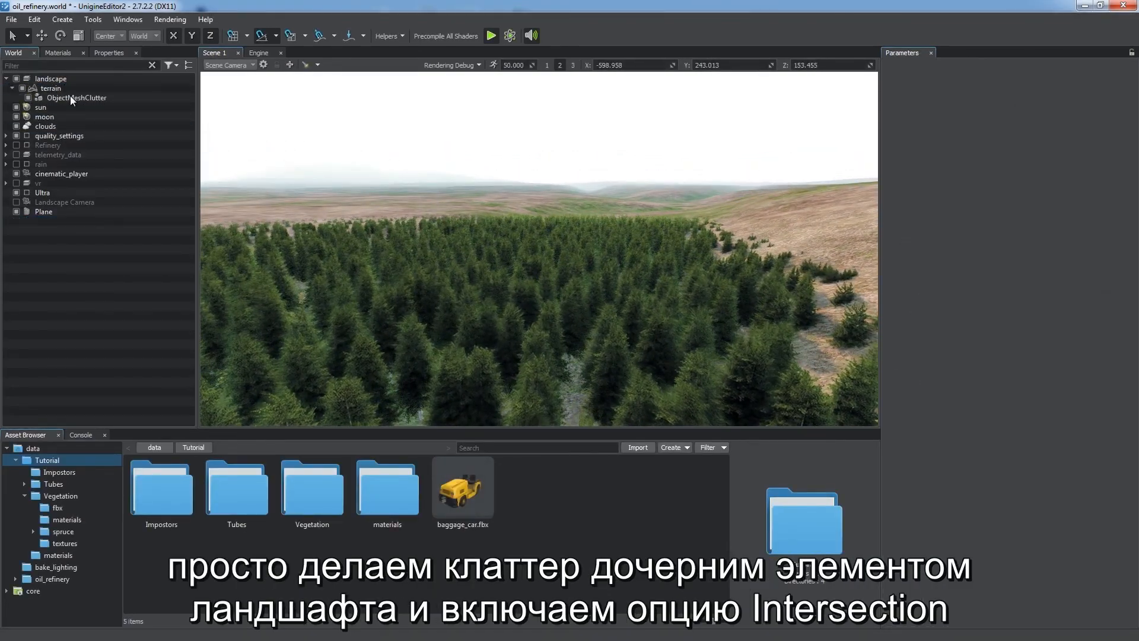
click(1053, 108)
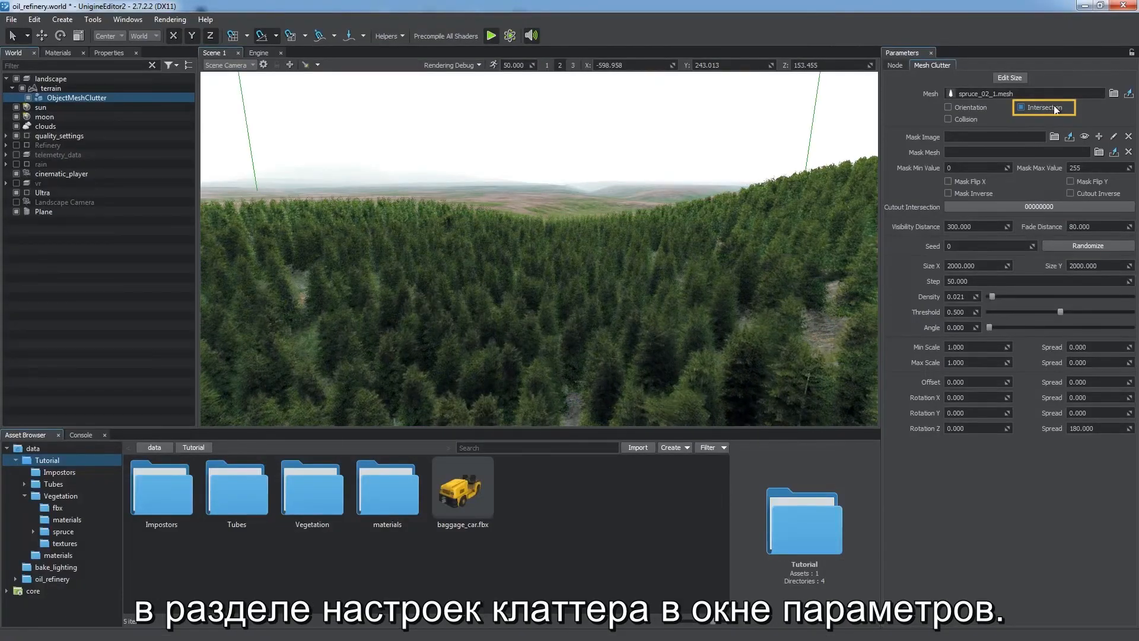
Step: Open the Impostors Creator and set both Normal and Translucence to For Vegetation
mouse_move(548, 257)
right_down()
mouse_move(668, 257)
mouse_move(647, 279)
mouse_move(543, 288)
right_up()
key(e)
right_drag(454, 287, 540, 270)
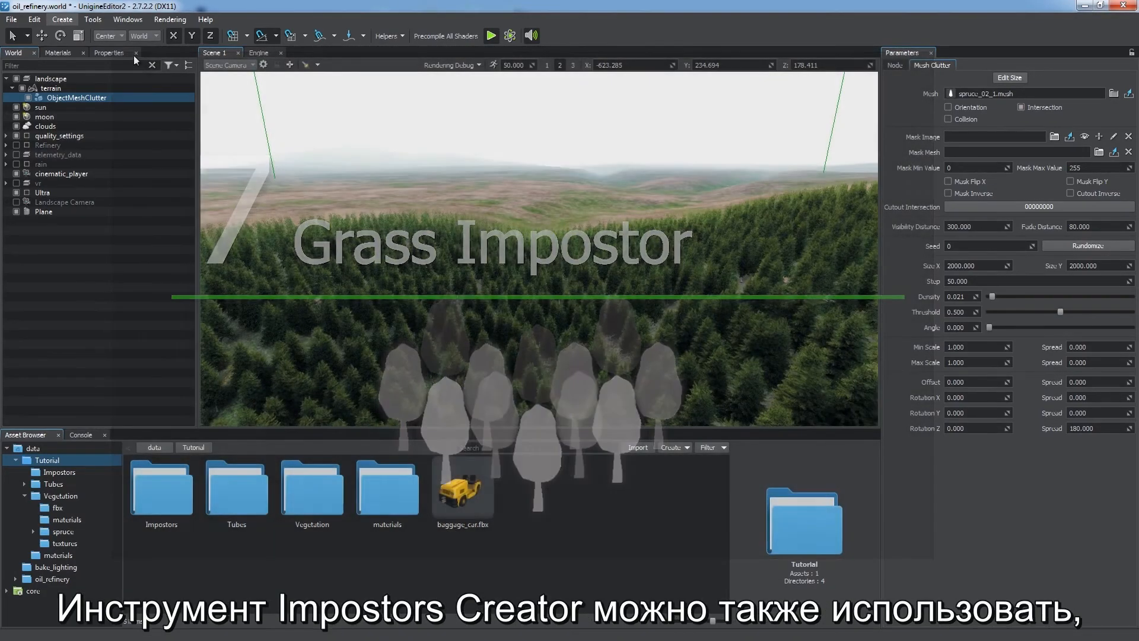
click(113, 57)
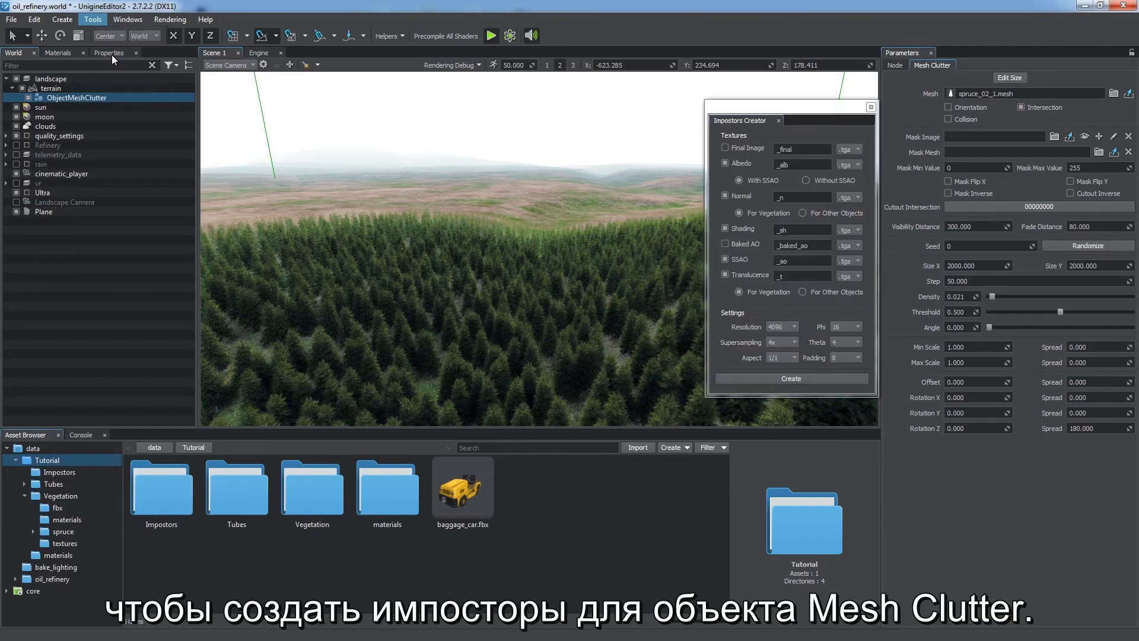
drag(733, 111, 732, 129)
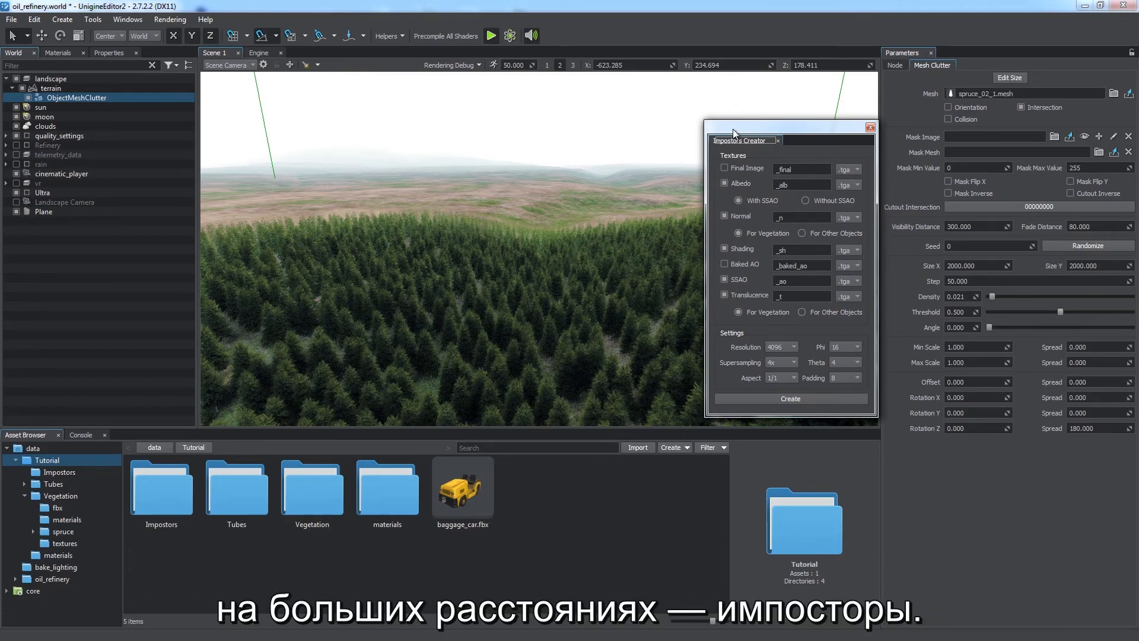
click(770, 233)
click(766, 312)
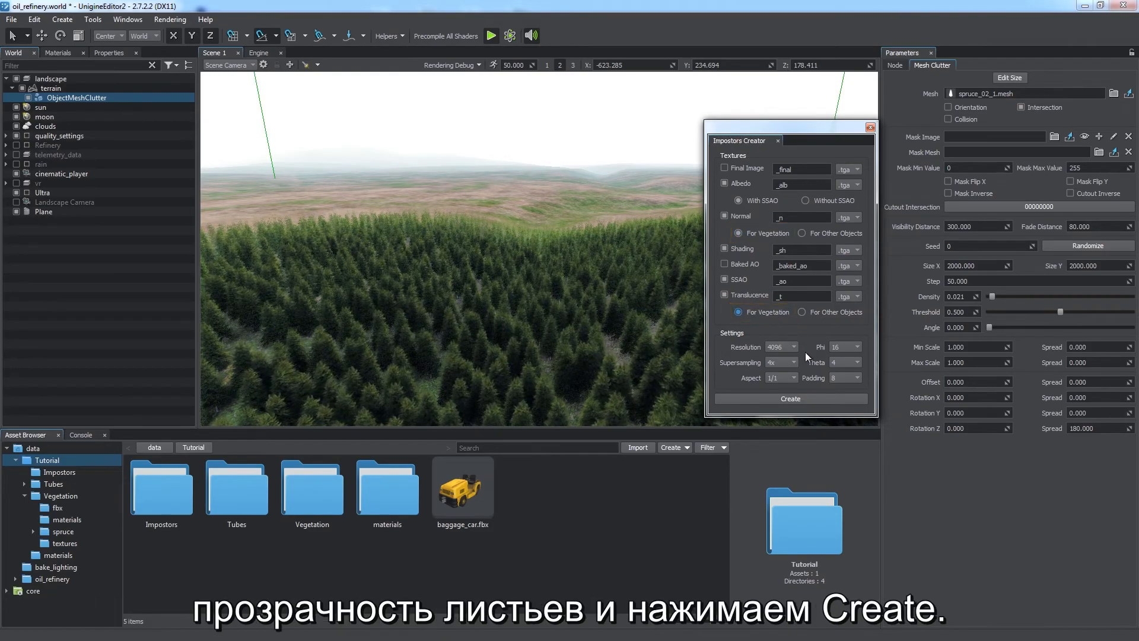
Step: Create impostor textures named spruce_impostor in the Tutorial Impostors folder and close the creator
click(799, 397)
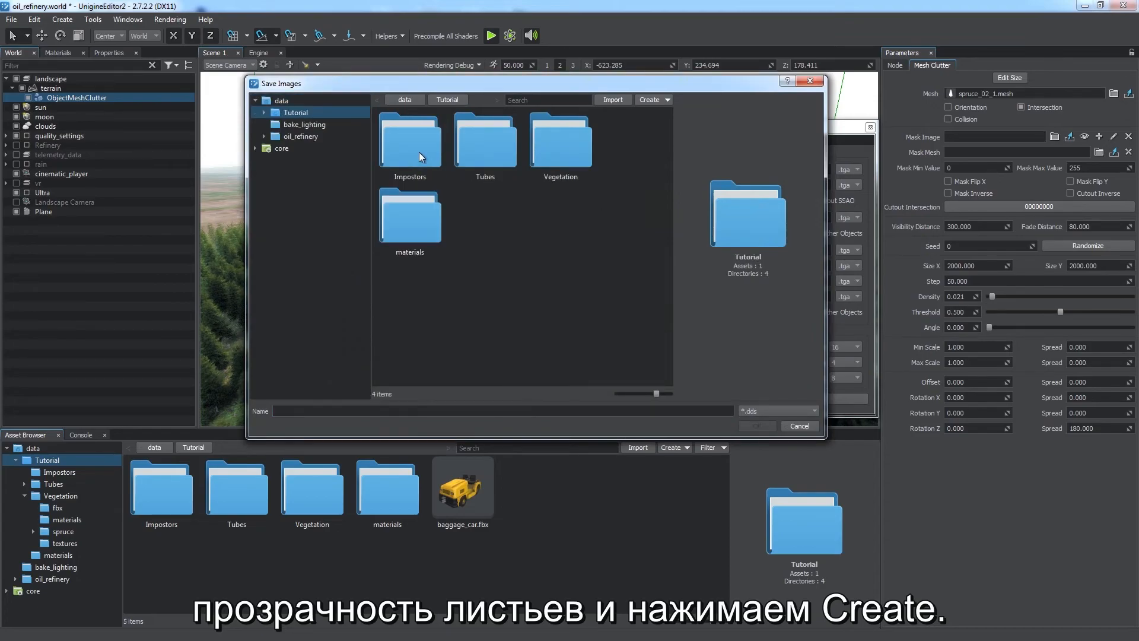
double_click(419, 152)
click(445, 410)
text(spruce_impostor)
click(765, 425)
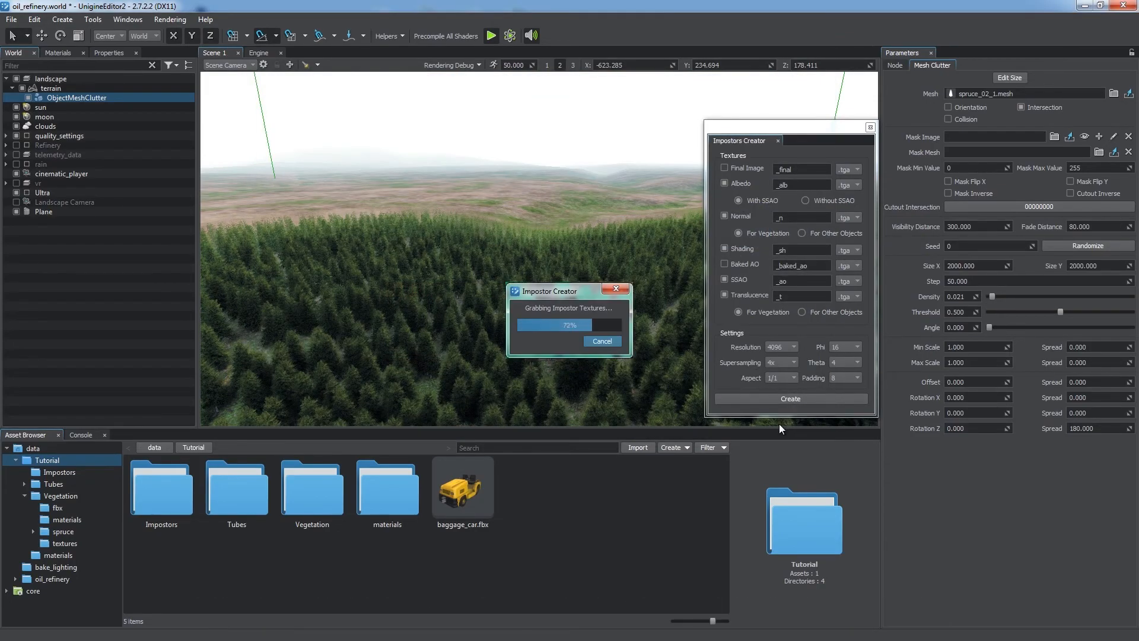
click(870, 127)
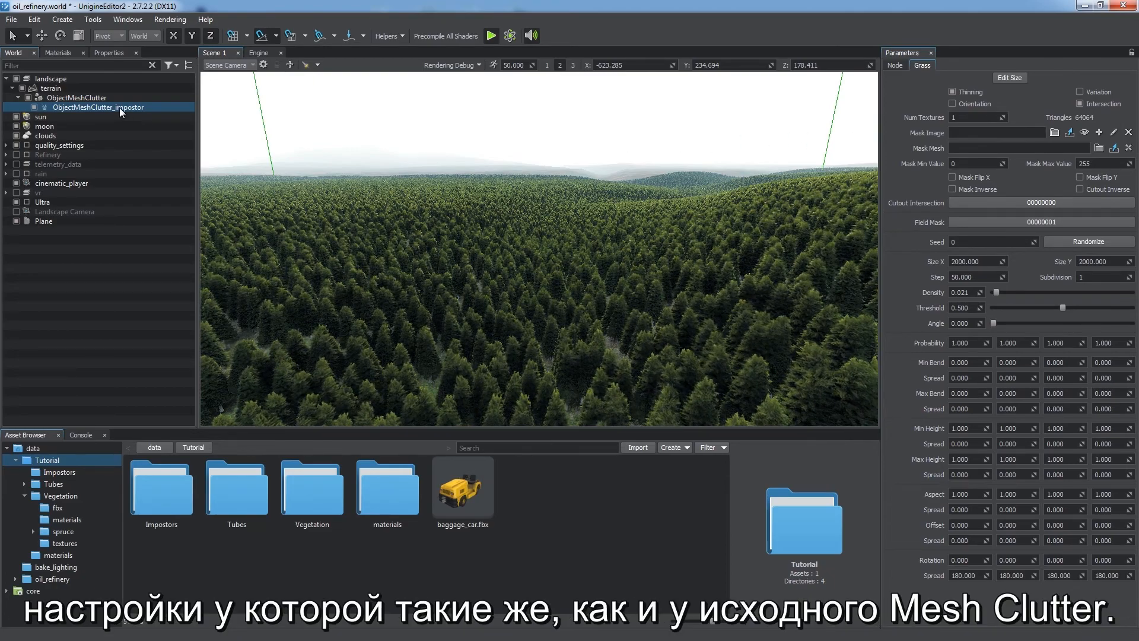
Step: Set the impostor grass node's Min Visibility to 80 and Min Fade to 100, and re-enable the original Mesh Clutter
key(shift+p)
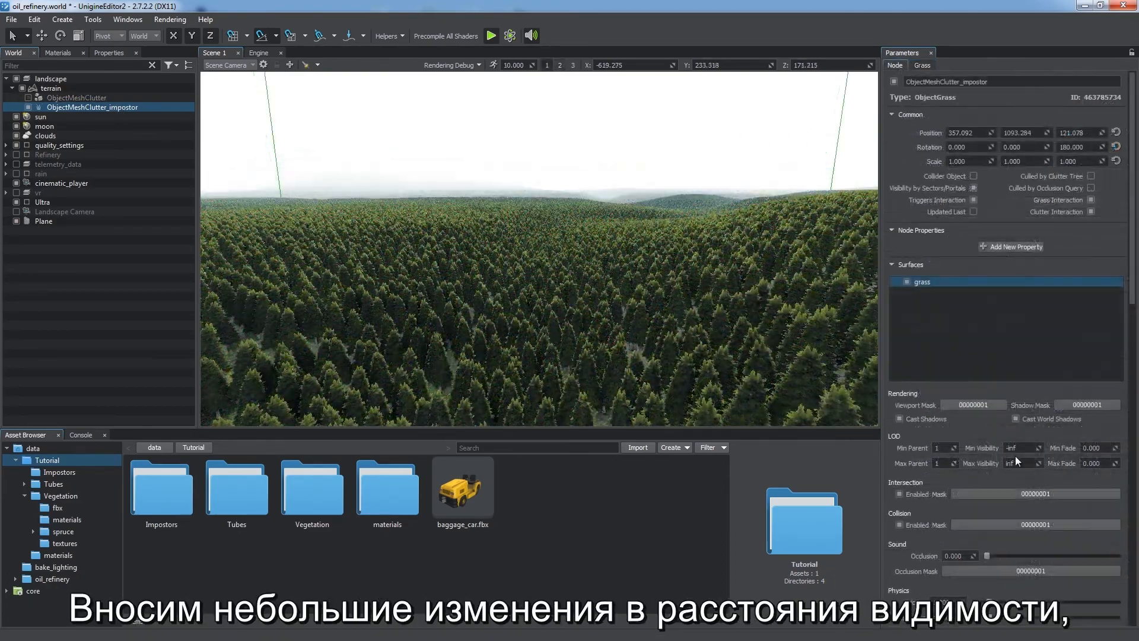
click(1020, 448)
text(80)
key(Tab)
text(100)
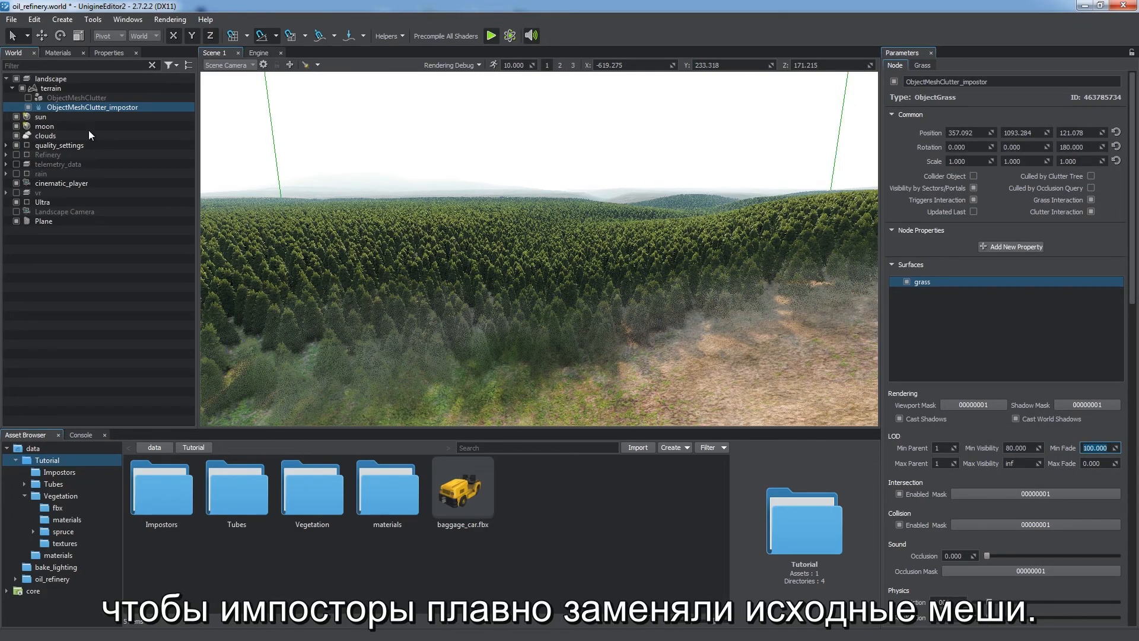
click(28, 98)
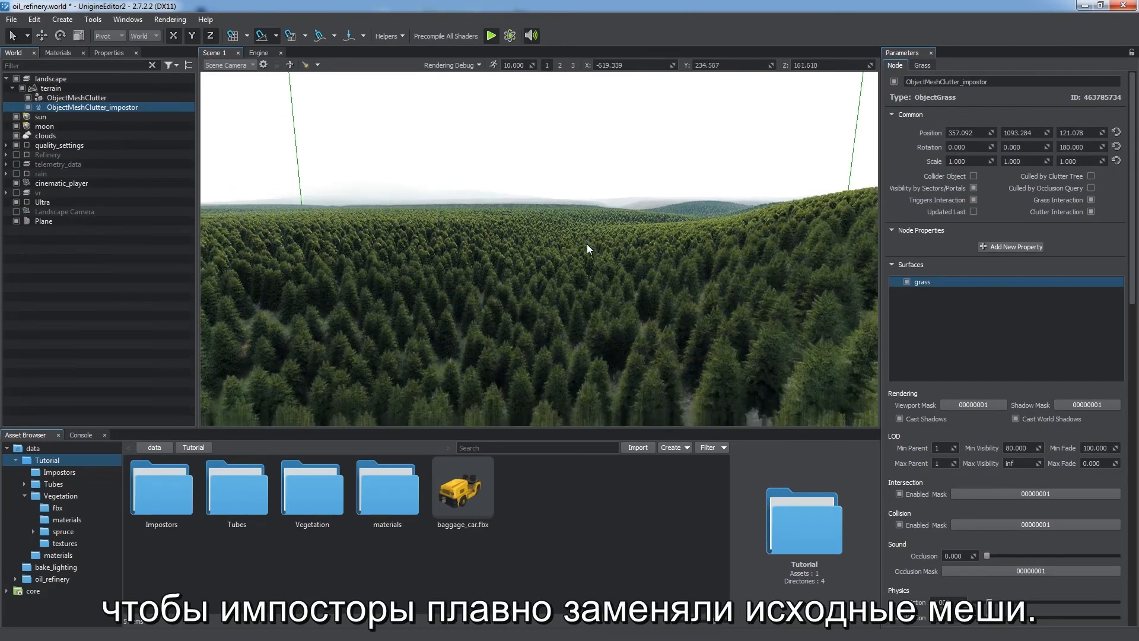
key(e)
right_drag(586, 243, 486, 243)
click(245, 264)
right_drag(588, 273, 471, 287)
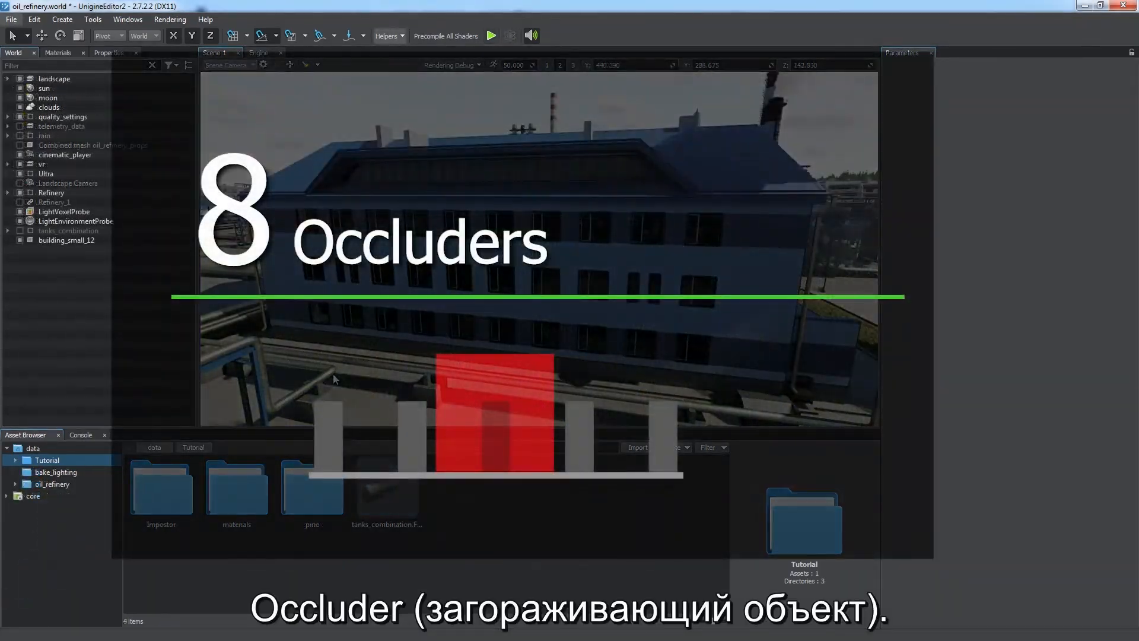
Step: Disable the building_small_12 node
alt+drag(392, 354, 433, 338)
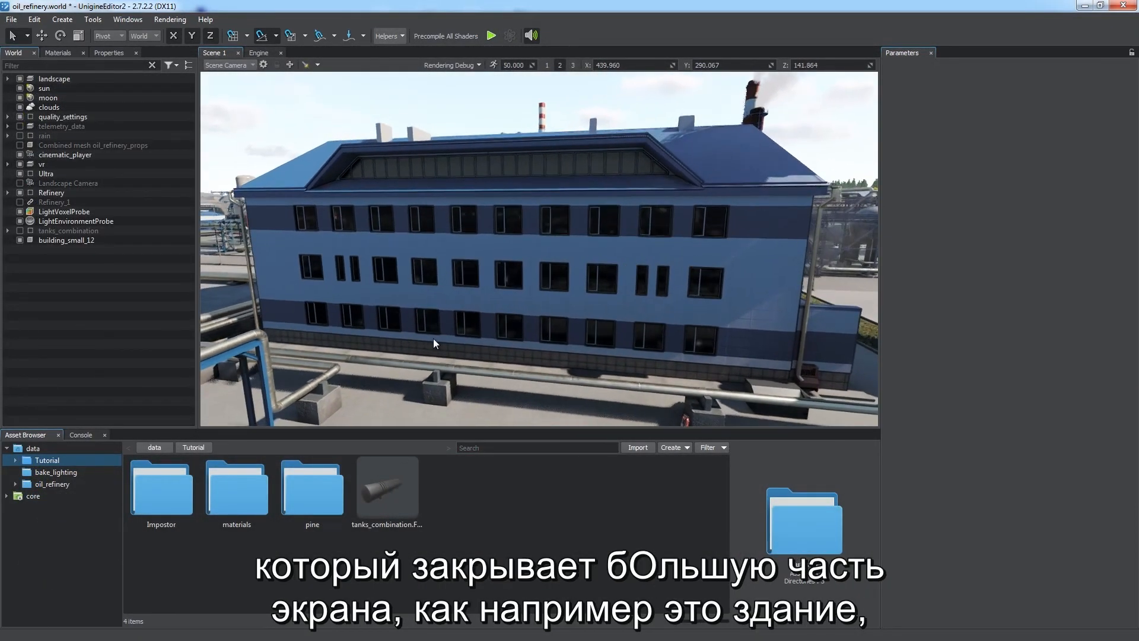
click(19, 240)
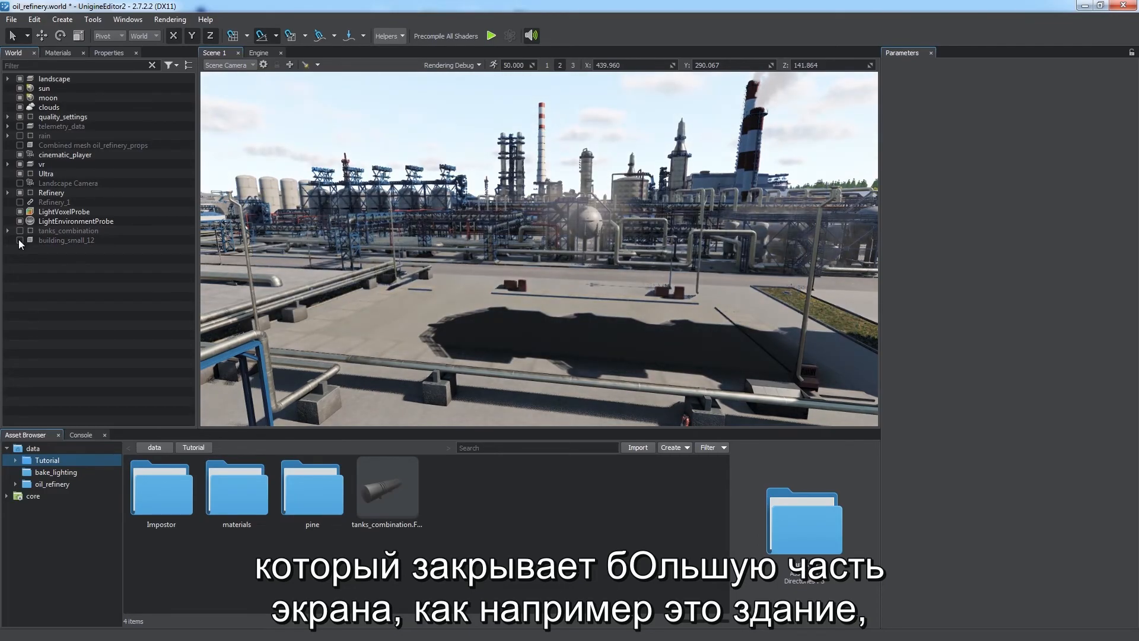
Step: Re-enable the building_small_12 node
mouse_move(336, 293)
alt+mouse_down()
mouse_move(444, 298)
mouse_move(341, 301)
alt+mouse_up()
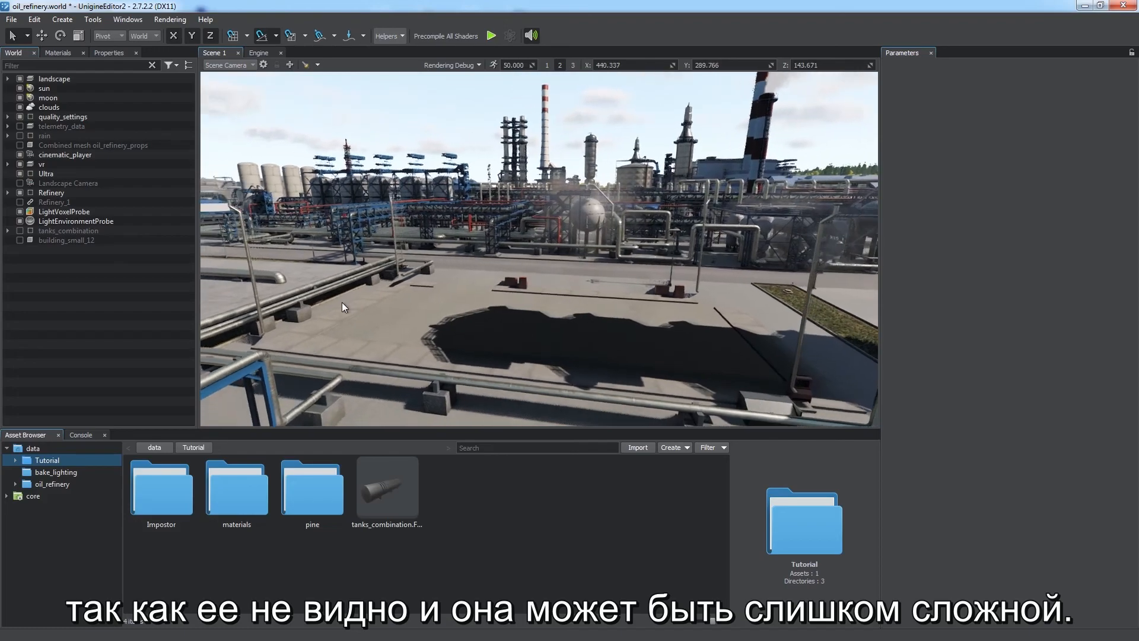
click(20, 239)
Step: Add a box Occluder node to building_small_12 and open its World Occluder settings
click(53, 19)
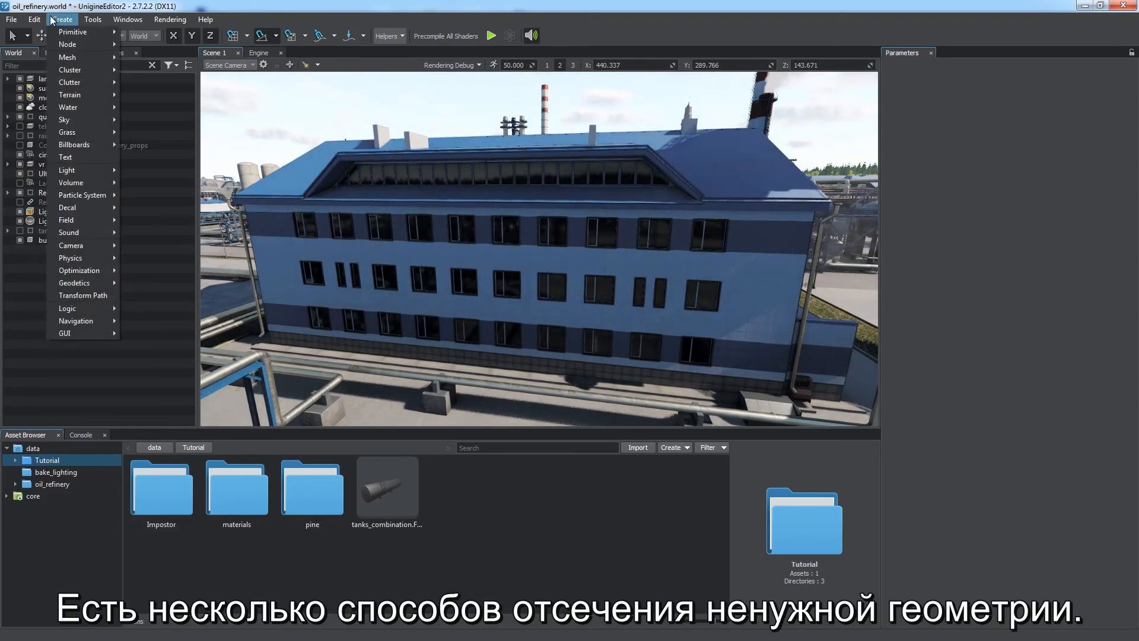
mouse_move(88, 272)
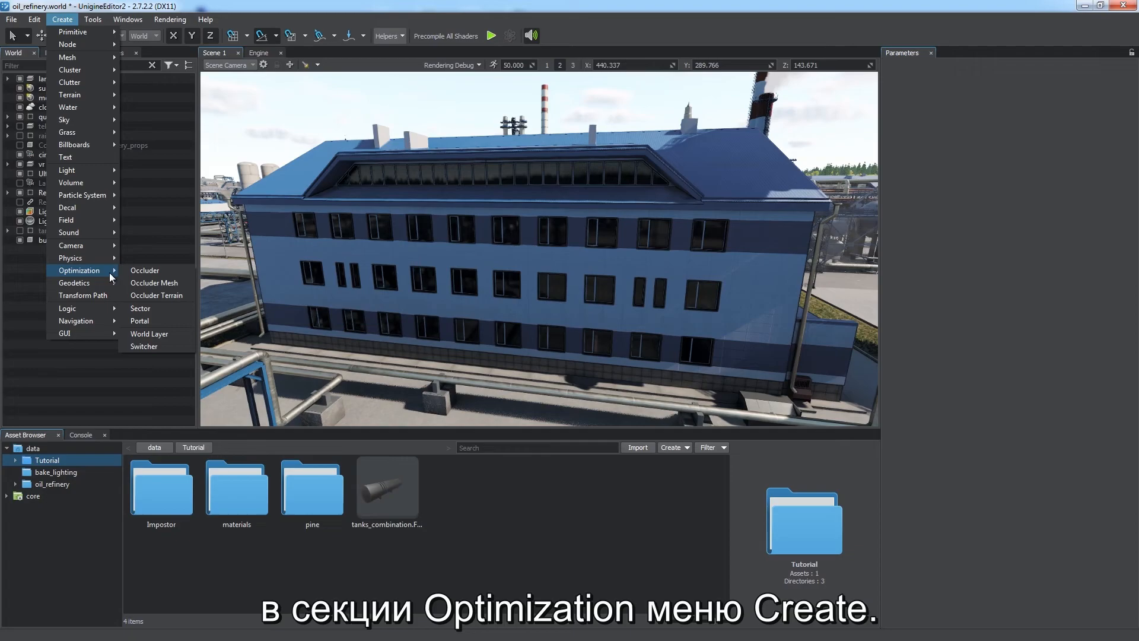
click(135, 271)
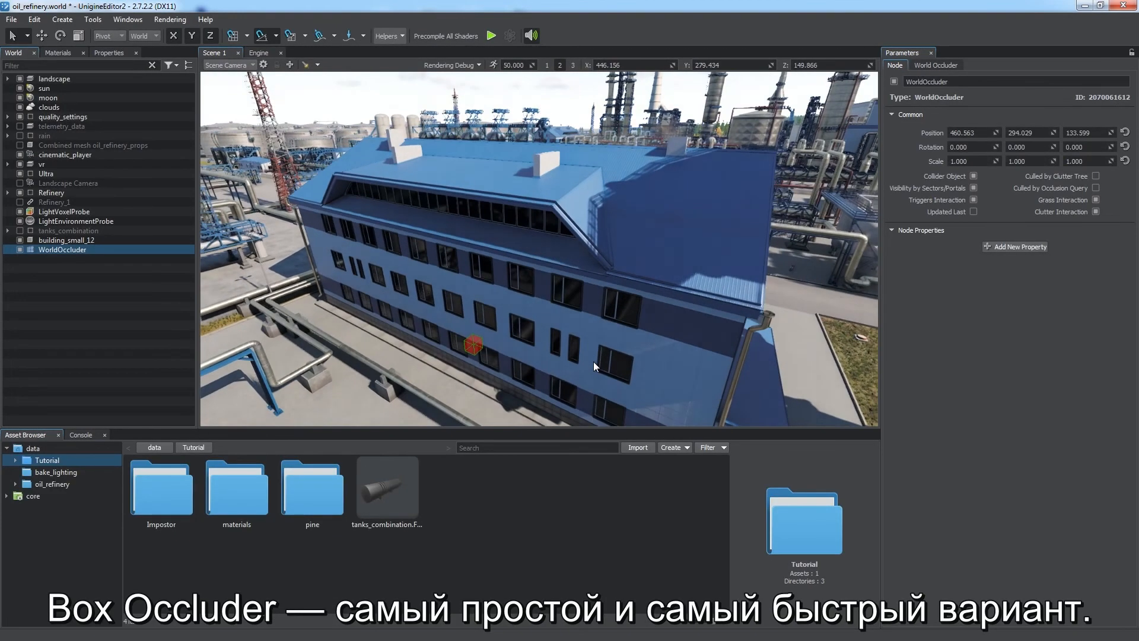
click(944, 65)
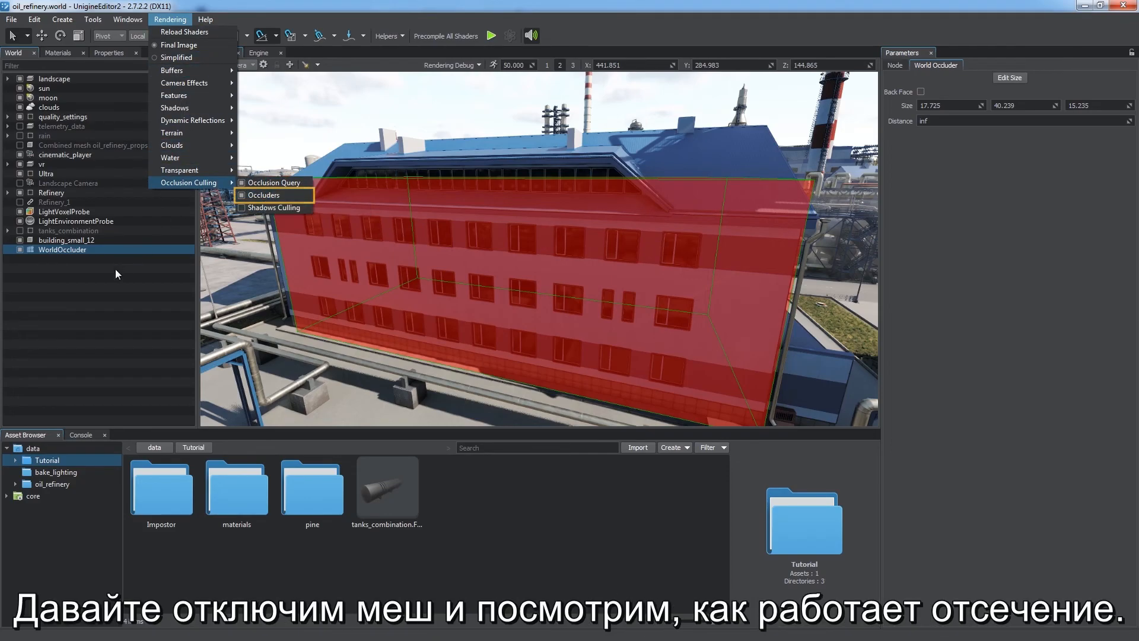
Step: Disable the building_small_12 node to check how the box occluder culls geometry
click(101, 282)
click(20, 240)
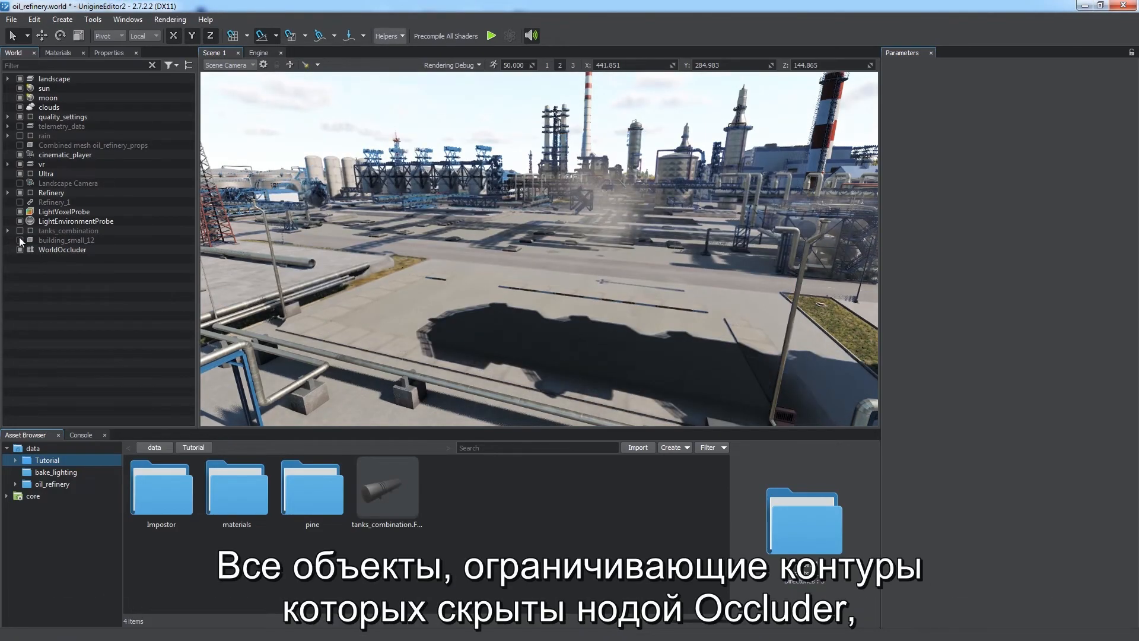
right_drag(325, 277, 389, 258)
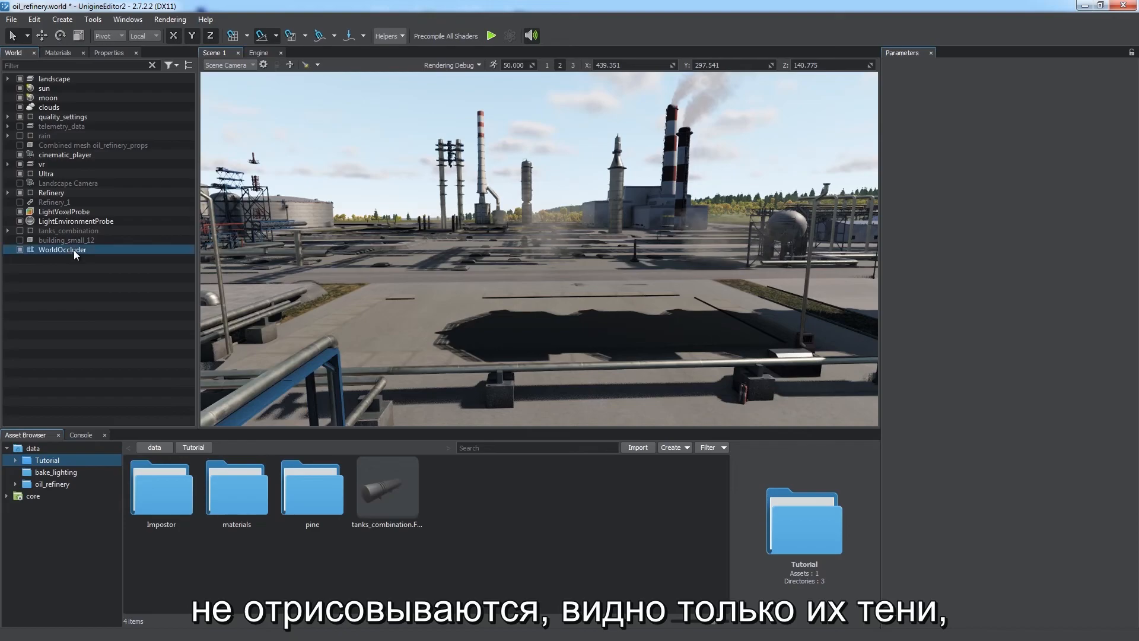
Step: Select WorldOccluder and enable its Back Face option
click(72, 249)
right_drag(447, 285, 553, 509)
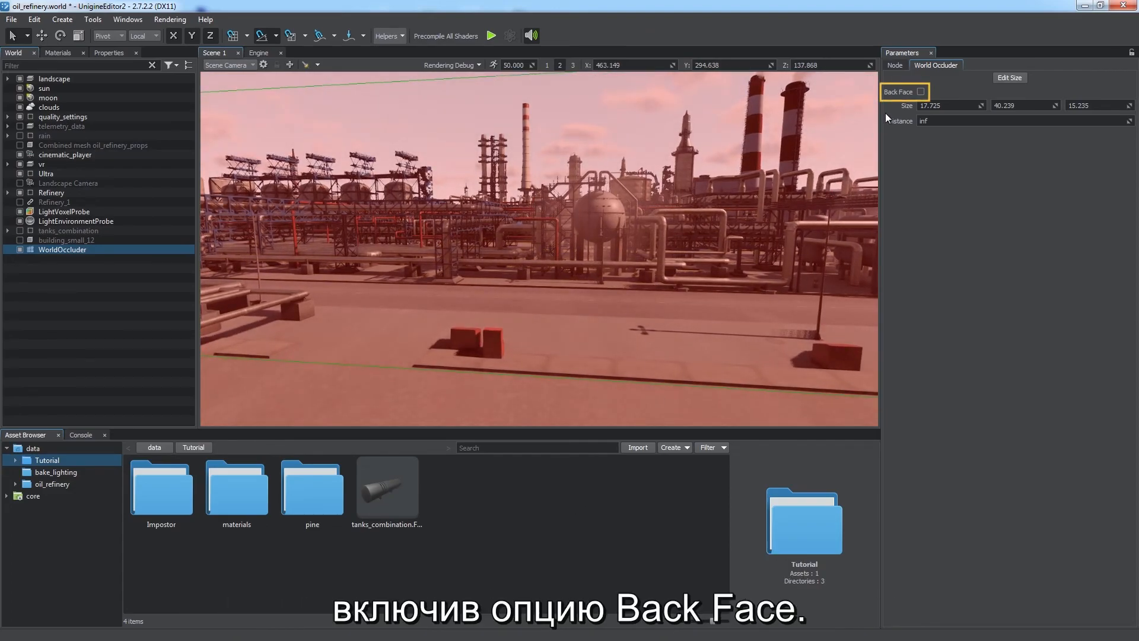
click(921, 92)
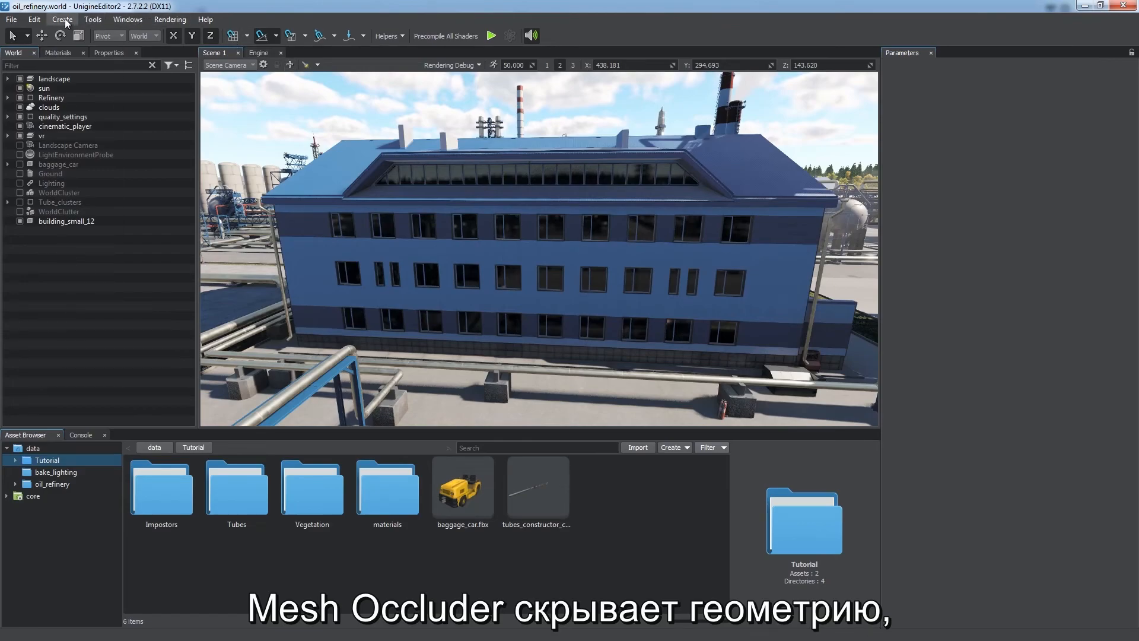
Step: Create an Occluder Mesh using building_small_3_occluder_hull.FBX from the oil_refinery folder
click(65, 23)
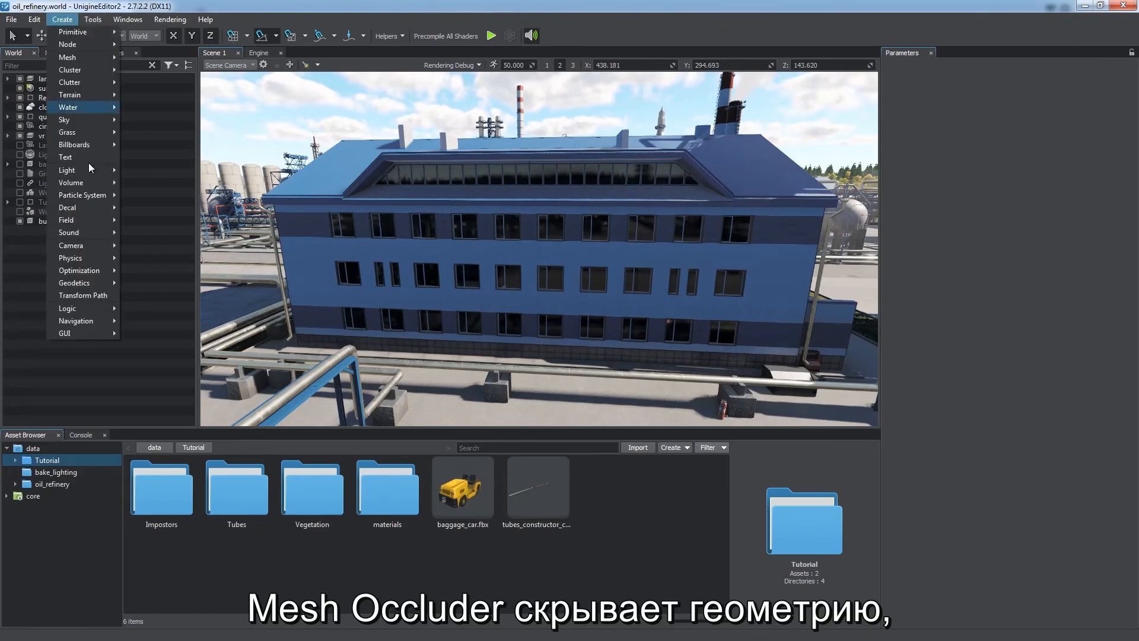
mouse_move(91, 273)
click(153, 283)
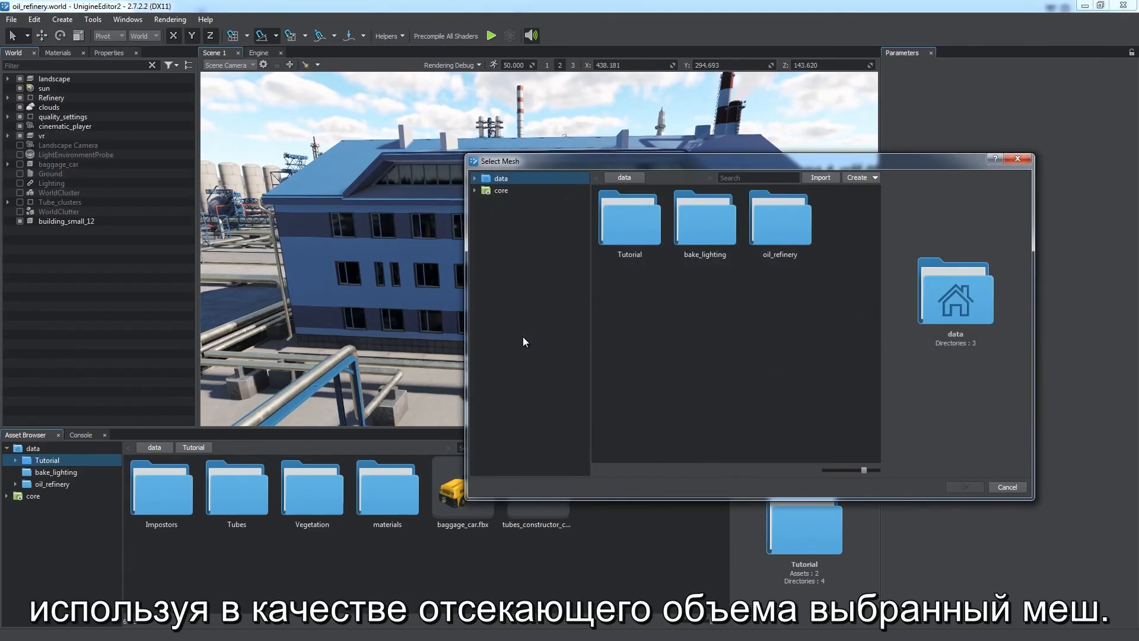
double_click(708, 219)
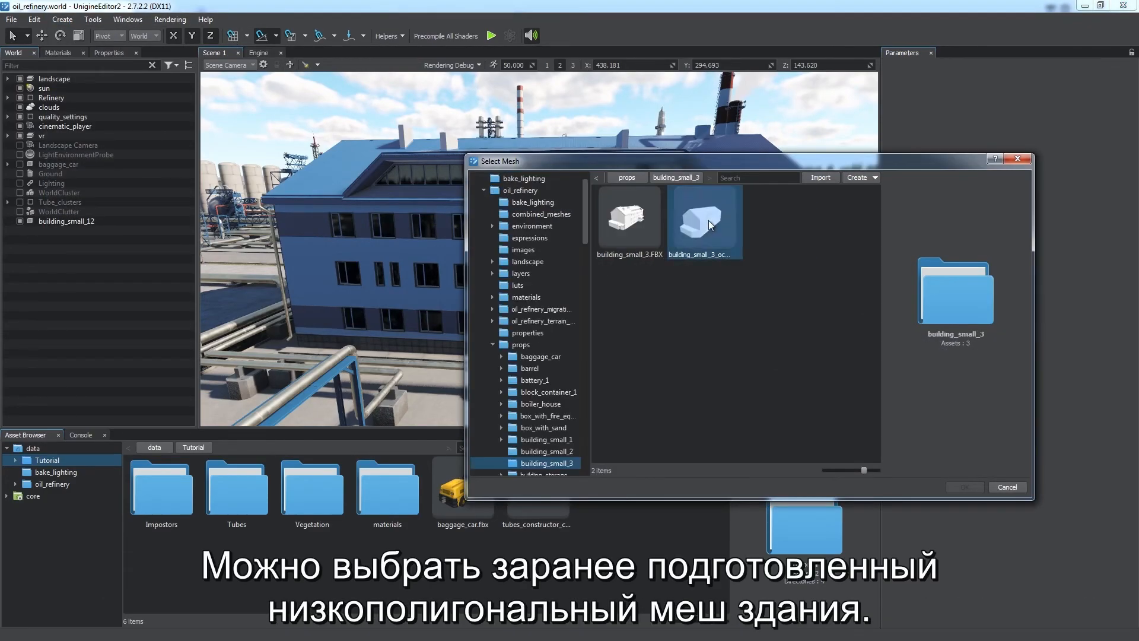
click(639, 221)
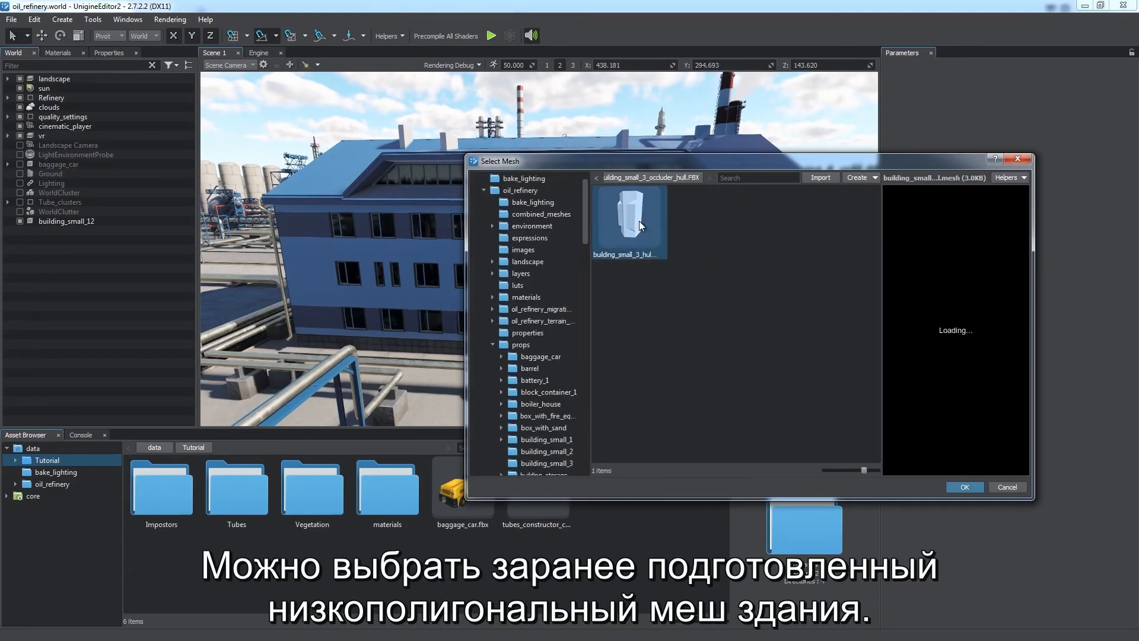
double_click(639, 221)
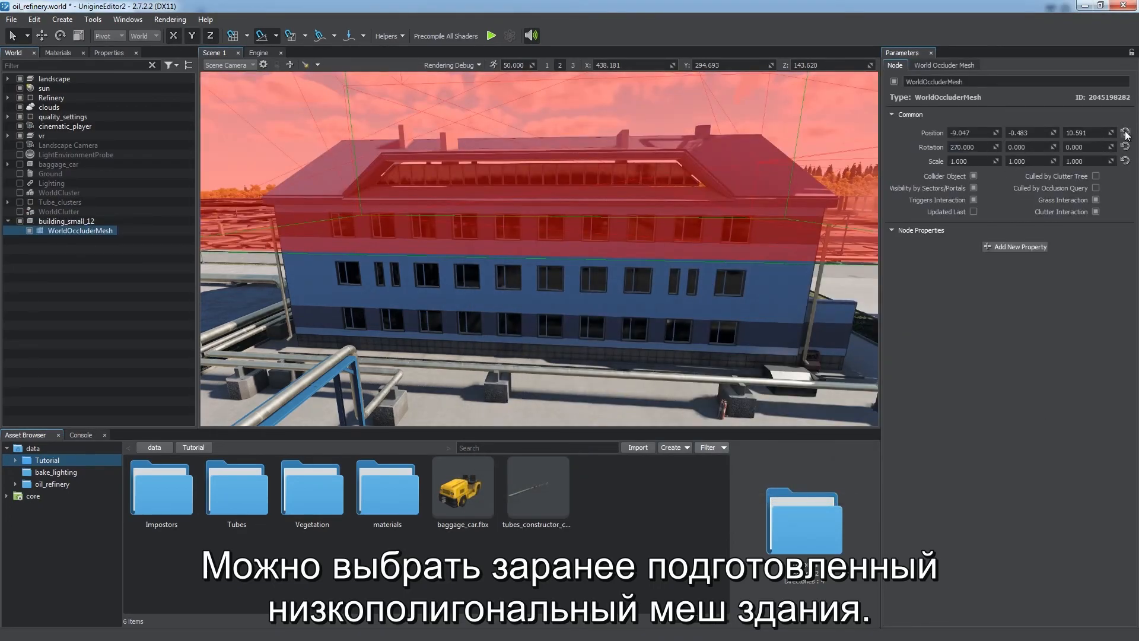
Step: Reset the WorldOccluderMesh position and disable building_small_12 to check the mesh occluder
click(1125, 133)
right_drag(703, 211, 679, 277)
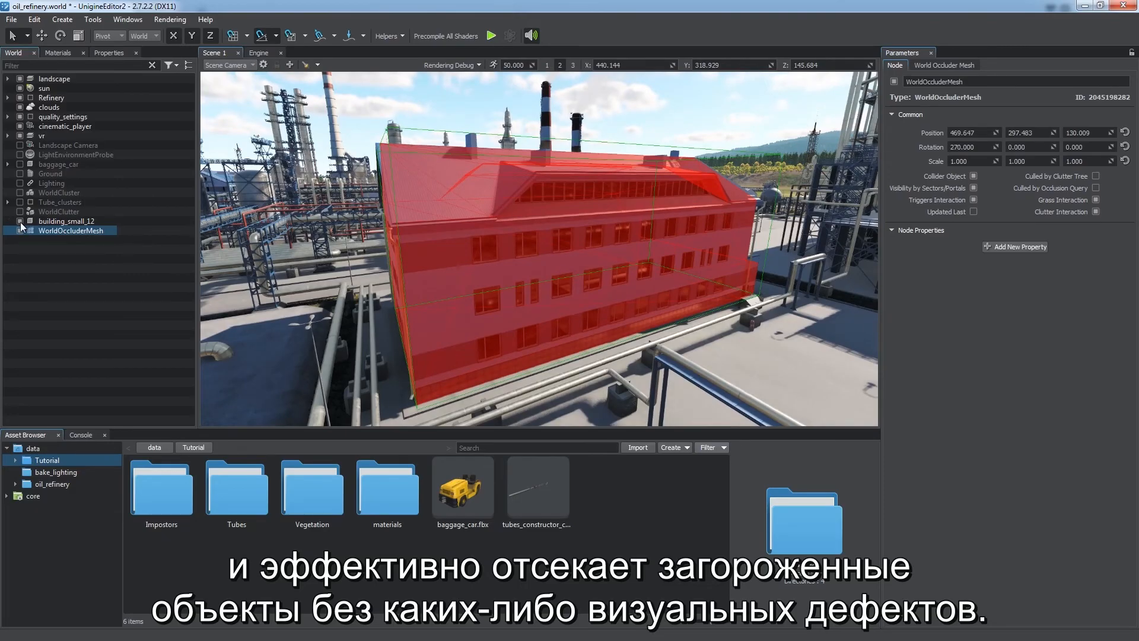
click(20, 221)
right_drag(546, 282, 415, 267)
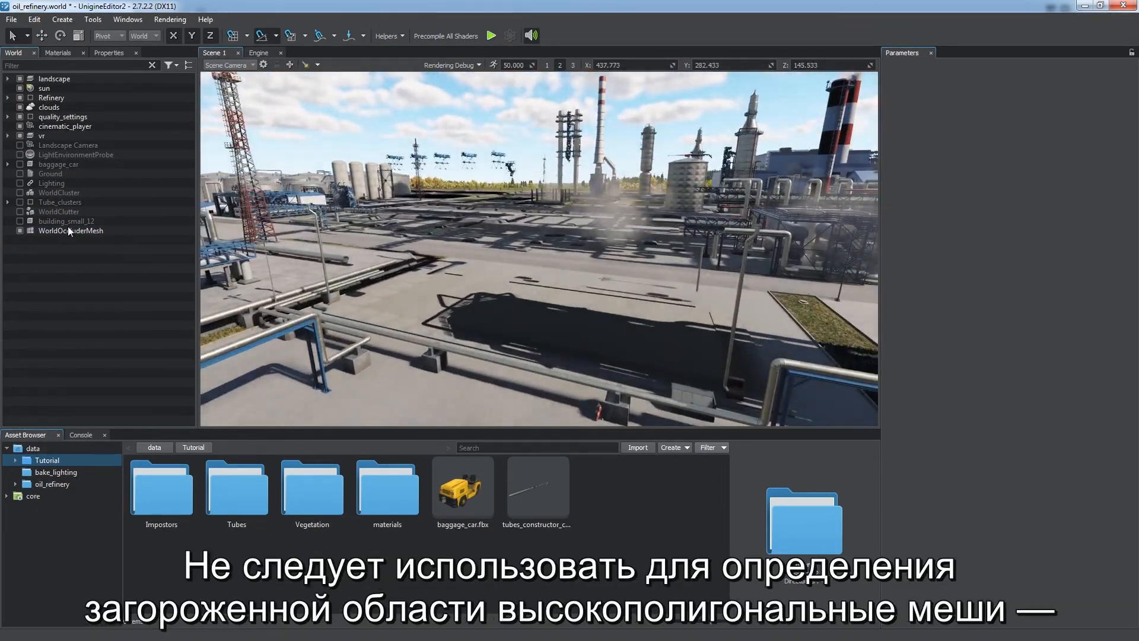
Step: Re-enable building_small_12 and parent WorldOccluderMesh under it
double_click(68, 230)
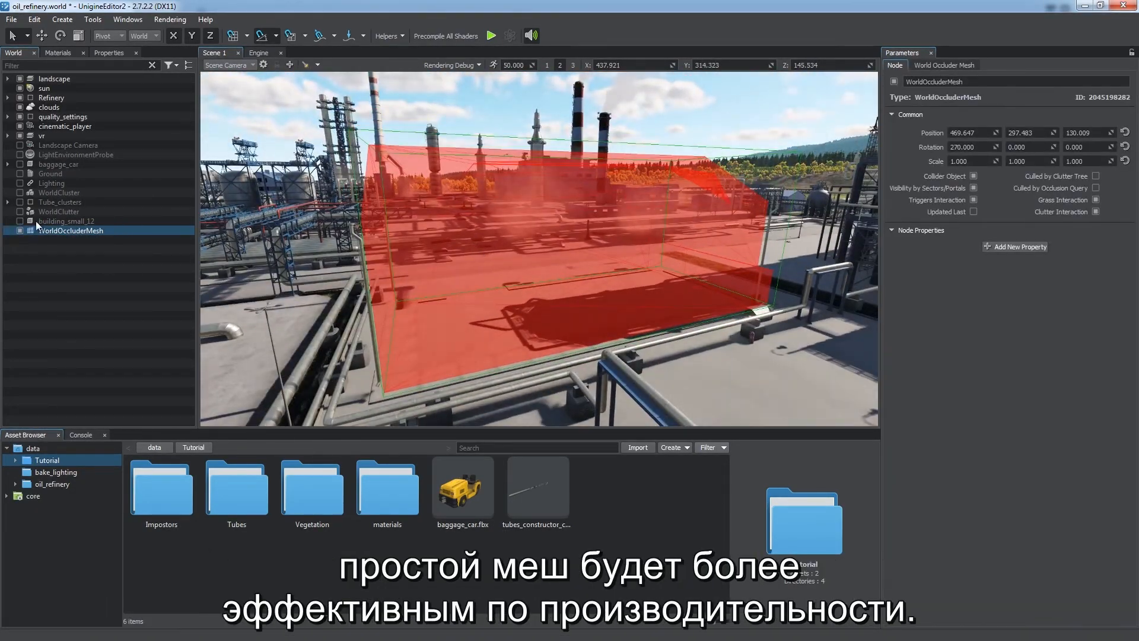
click(20, 220)
drag(48, 229, 50, 222)
alt+drag(510, 294, 325, 300)
Step: Enable the Occluders helper visualization in the refinery scene
click(386, 36)
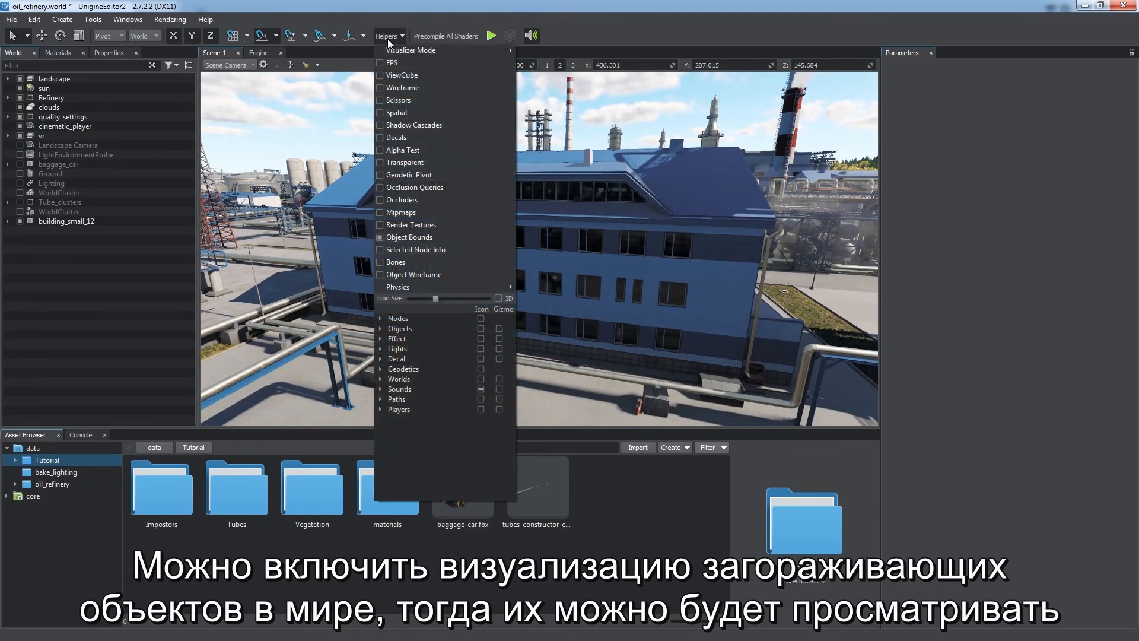
click(397, 200)
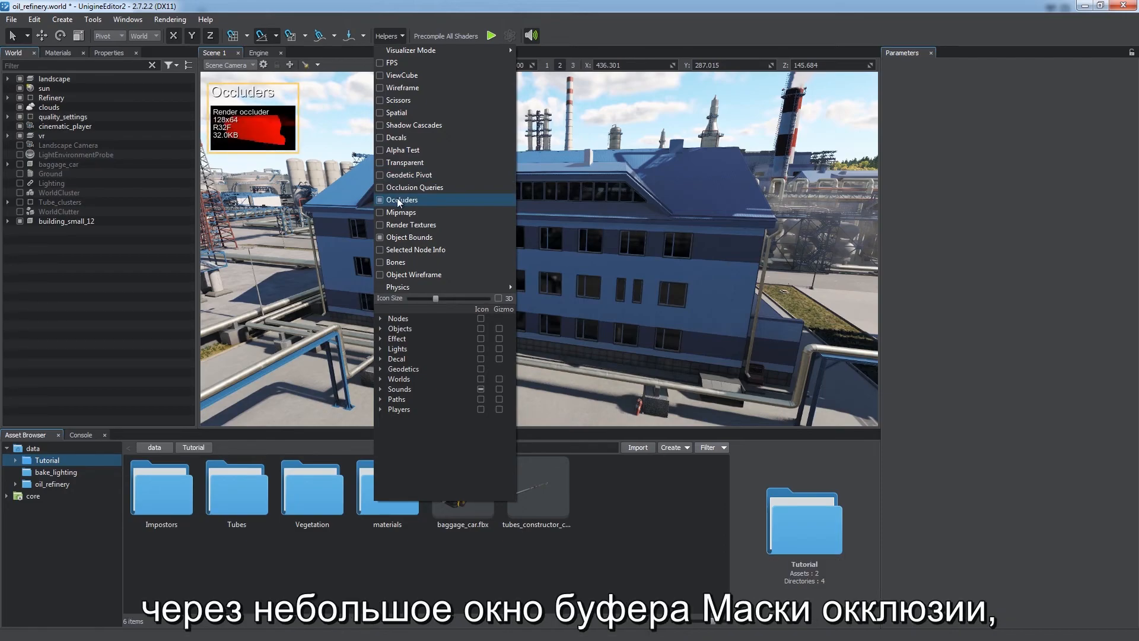
click(382, 38)
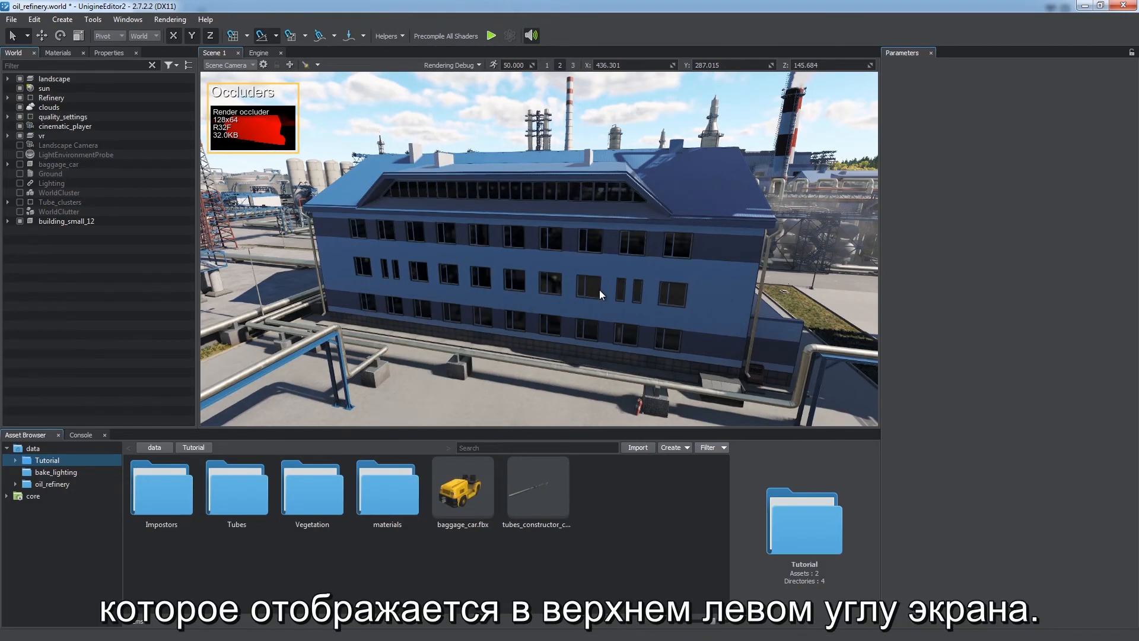
alt+drag(600, 292, 278, 266)
right_drag(278, 266, 880, 268)
key(2)
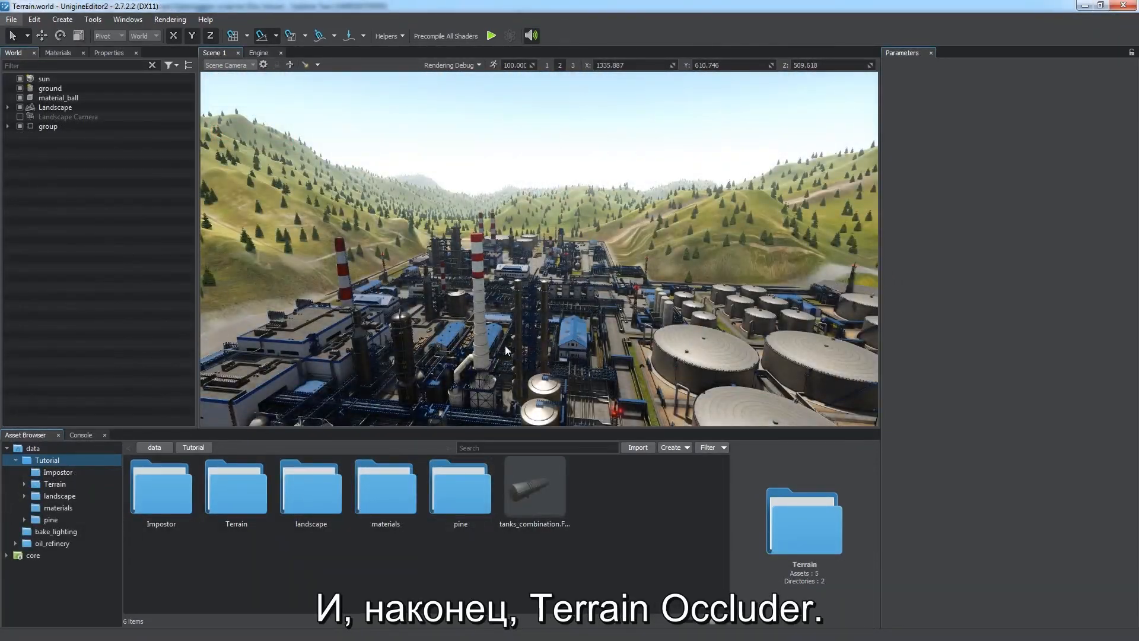
Step: Create an Occluder Terrain node in the terrain world
right_drag(487, 333, 643, 387)
key(3)
key(s)
click(63, 19)
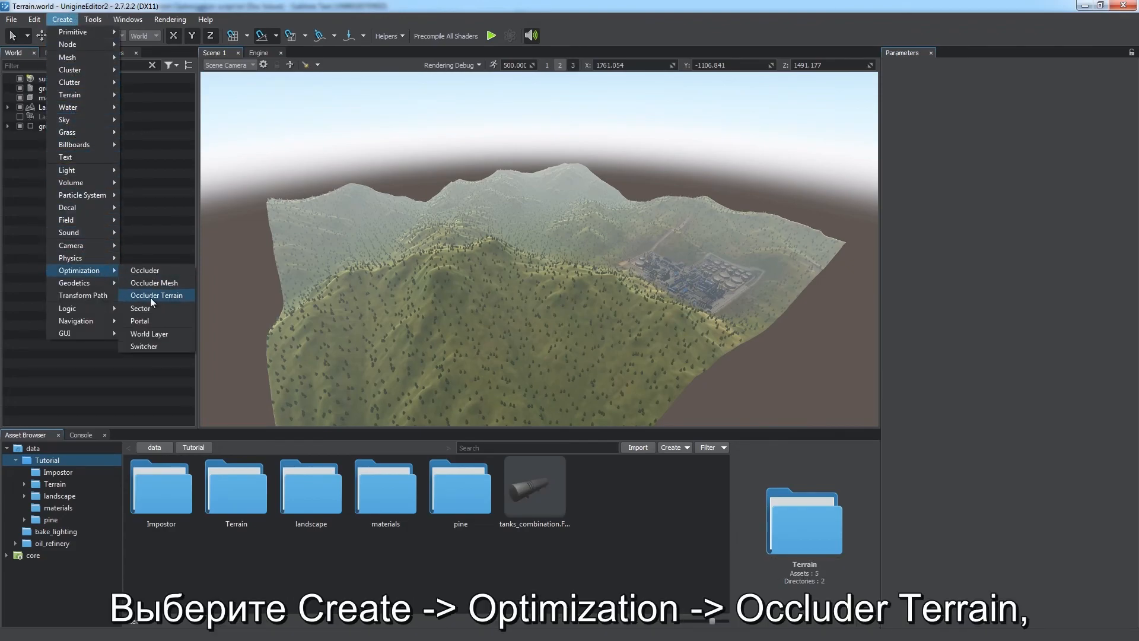
click(151, 295)
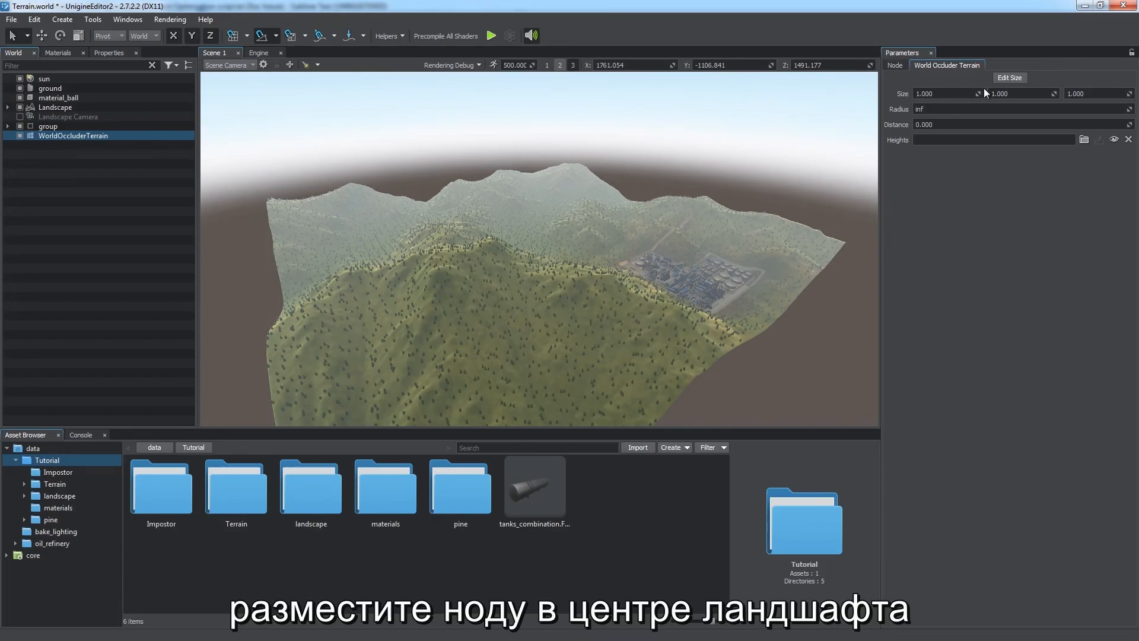
Step: Set the occluder terrain's position to -1500, -1500, 0
key(Tab)
click(895, 65)
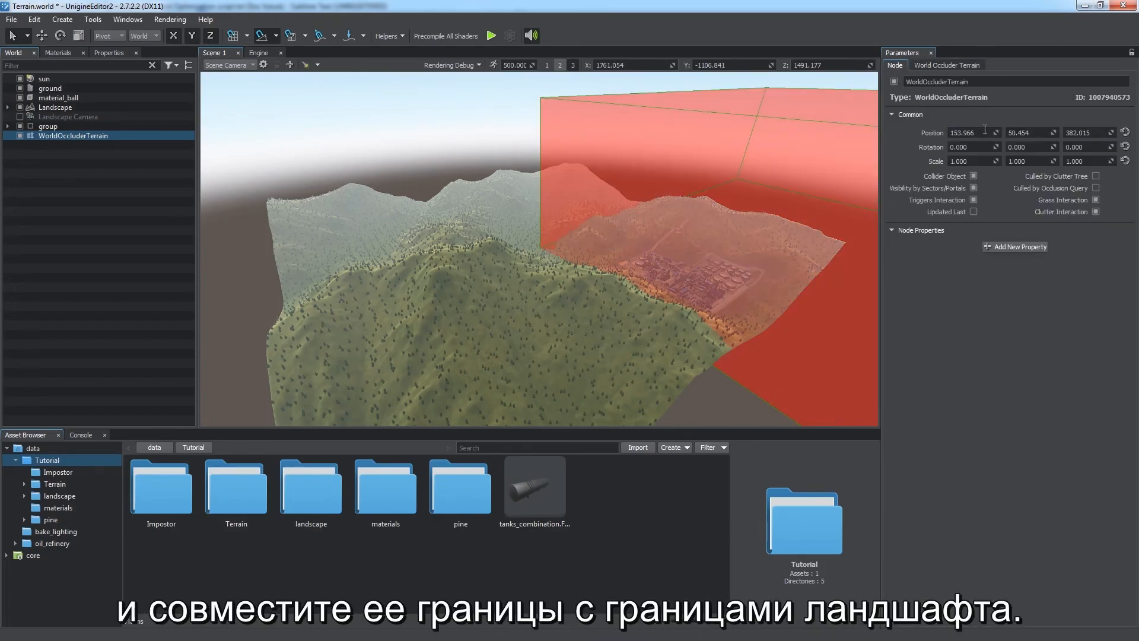
drag(977, 133, 913, 134)
text(-1500)
key(Tab)
text(-1500)
key(Tab)
text(0)
key(Return)
key(w)
right_drag(646, 208, 756, 270)
key(a)
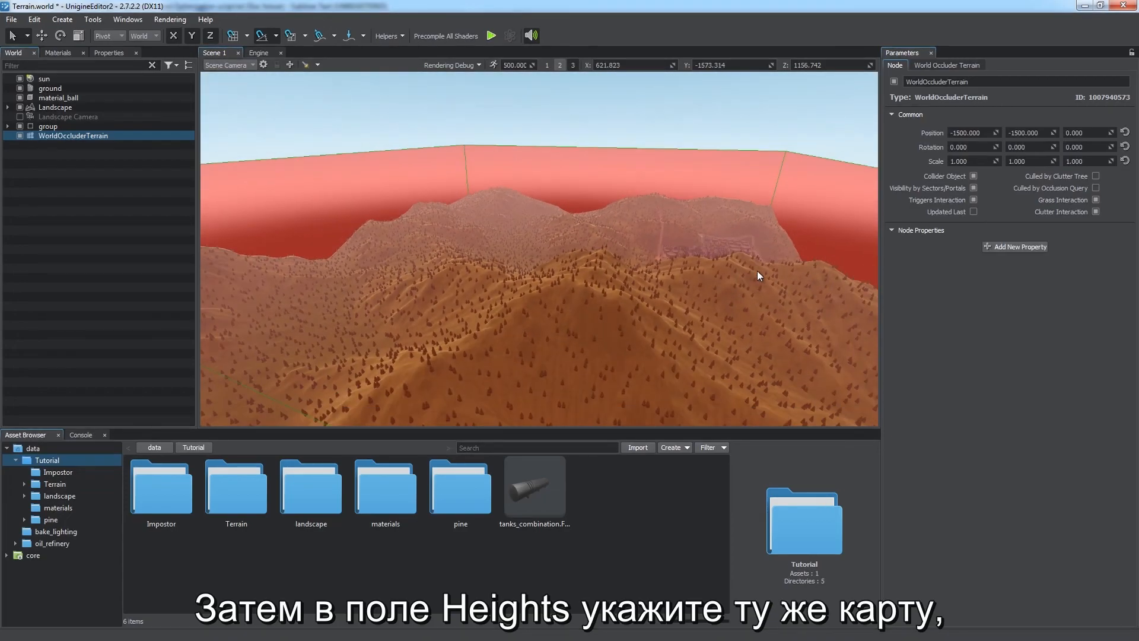
Step: Assign height_low_0.png from the Terrain folder as the occluder terrain's Heights map
click(942, 68)
double_click(261, 486)
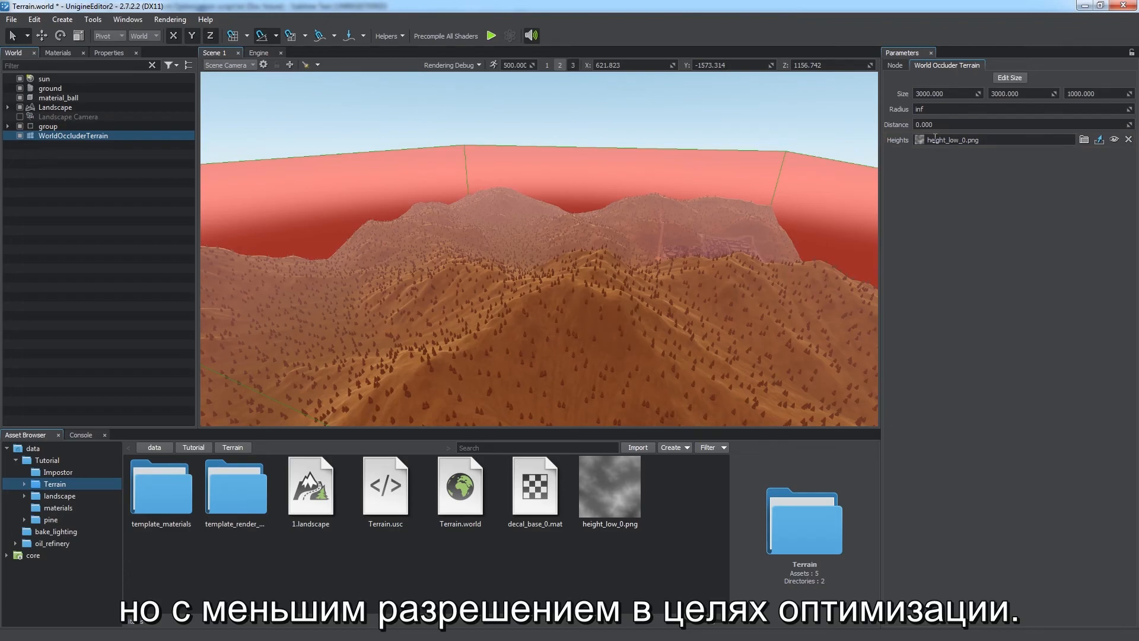
mouse_move(717, 239)
right_down()
mouse_move(744, 228)
mouse_move(817, 243)
mouse_move(770, 203)
mouse_move(710, 223)
right_up()
key(w)
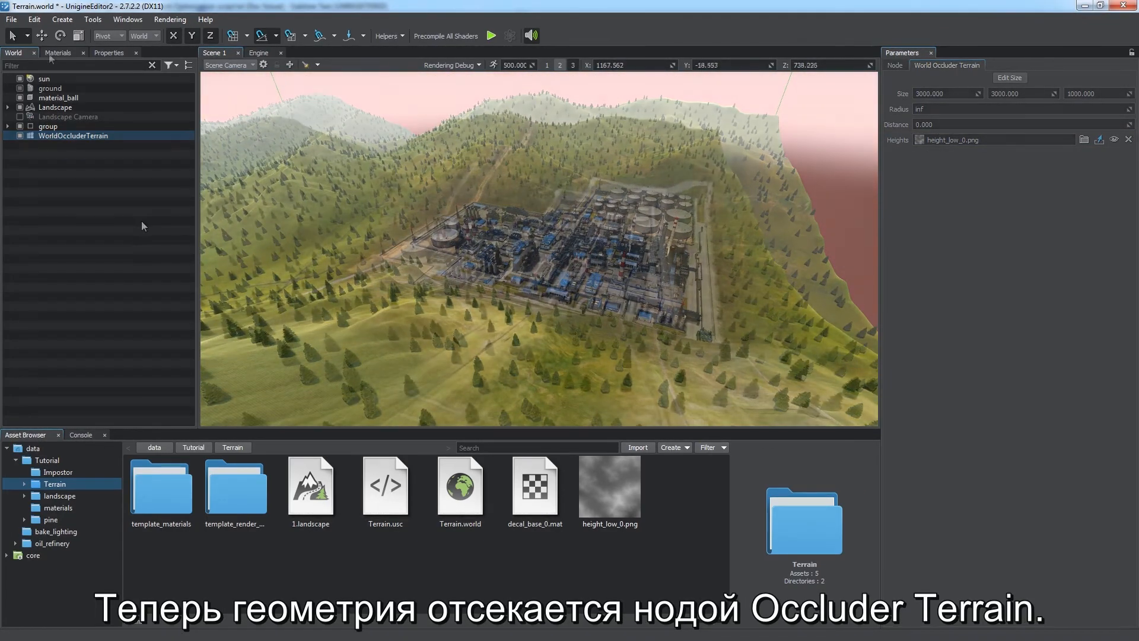
Step: Turn on the Occluders helper visualization for the terrain scene
click(394, 36)
click(406, 199)
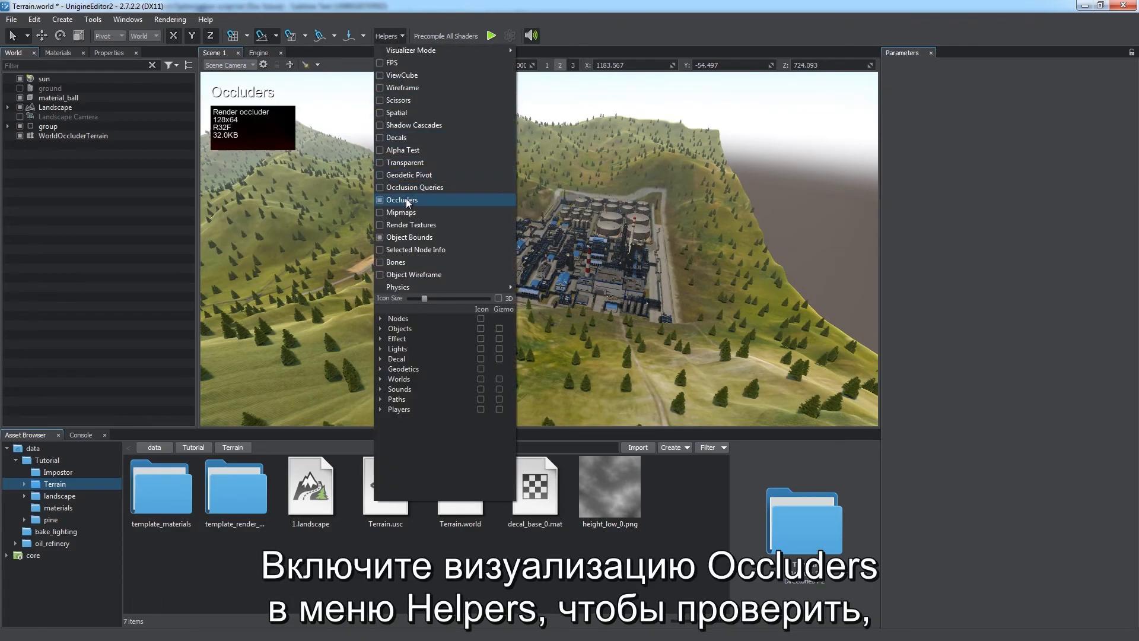
click(388, 33)
key(w)
right_drag(524, 262, 514, 232)
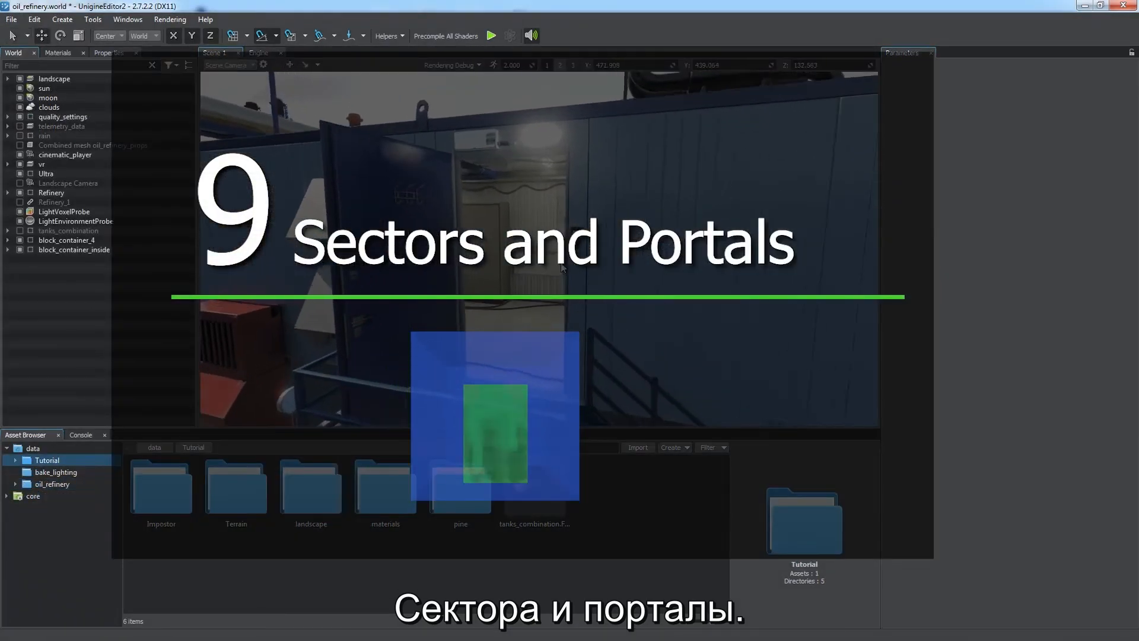
Step: Toggle block_container_4 off and back on to compare the container view
right_drag(436, 257, 997, 252)
click(20, 241)
right_drag(430, 278, 1047, 300)
key(a)
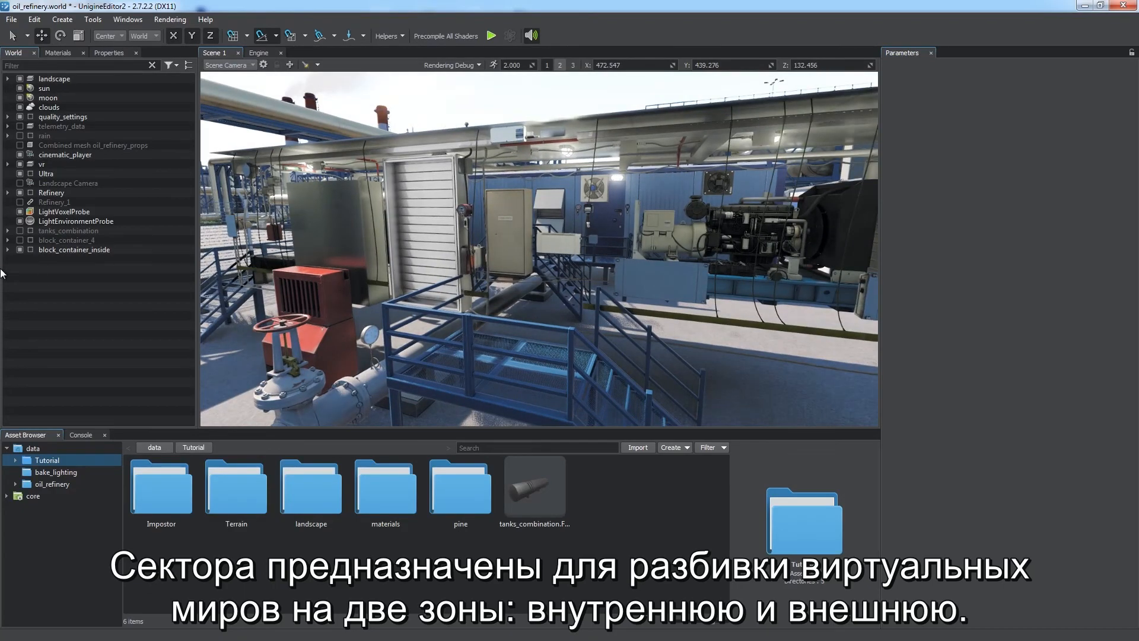
click(20, 241)
Step: Create a World Sector and resize it to about 2.8 x 9.9 x 2.5 to fill the container interior
click(62, 19)
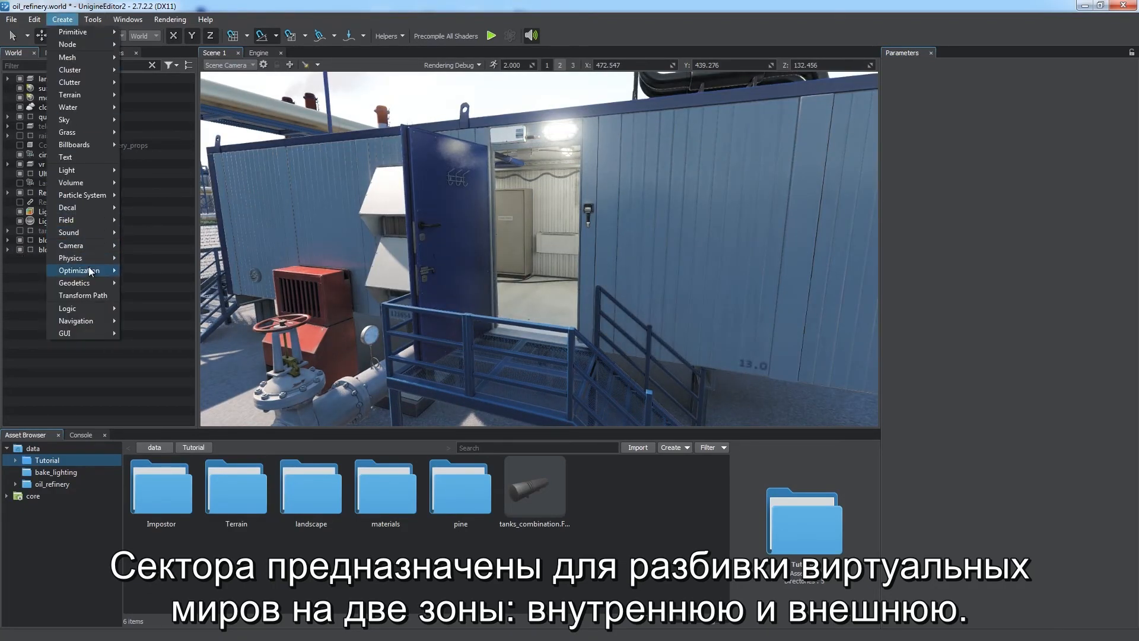
mouse_move(90, 271)
click(164, 311)
click(542, 301)
right_drag(542, 300, 562, 295)
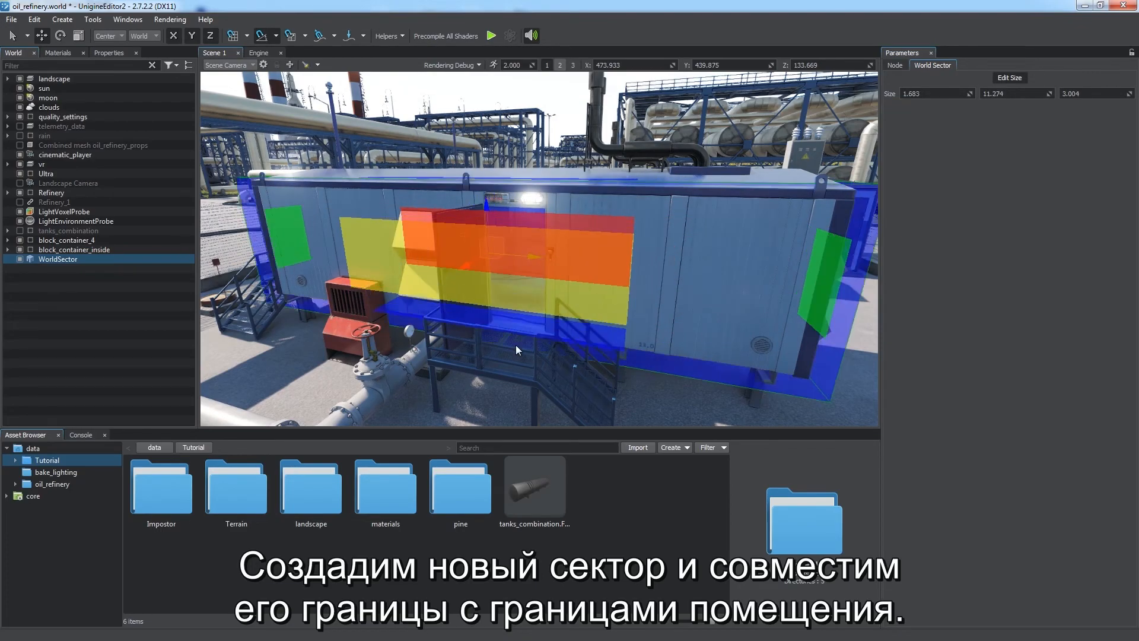
right_drag(515, 344, 578, 336)
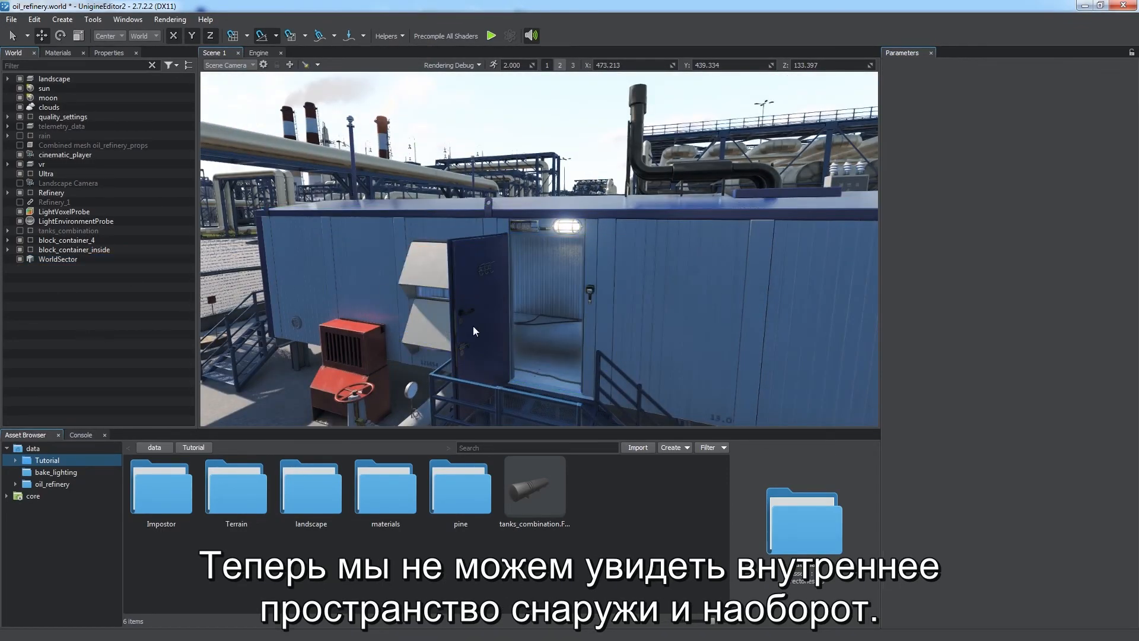
Step: Place a World Portal in the container's entrance doorway, moving and rotating it into position
key(w)
right_drag(474, 327, 762, 312)
right_drag(799, 307, 263, 308)
key(w)
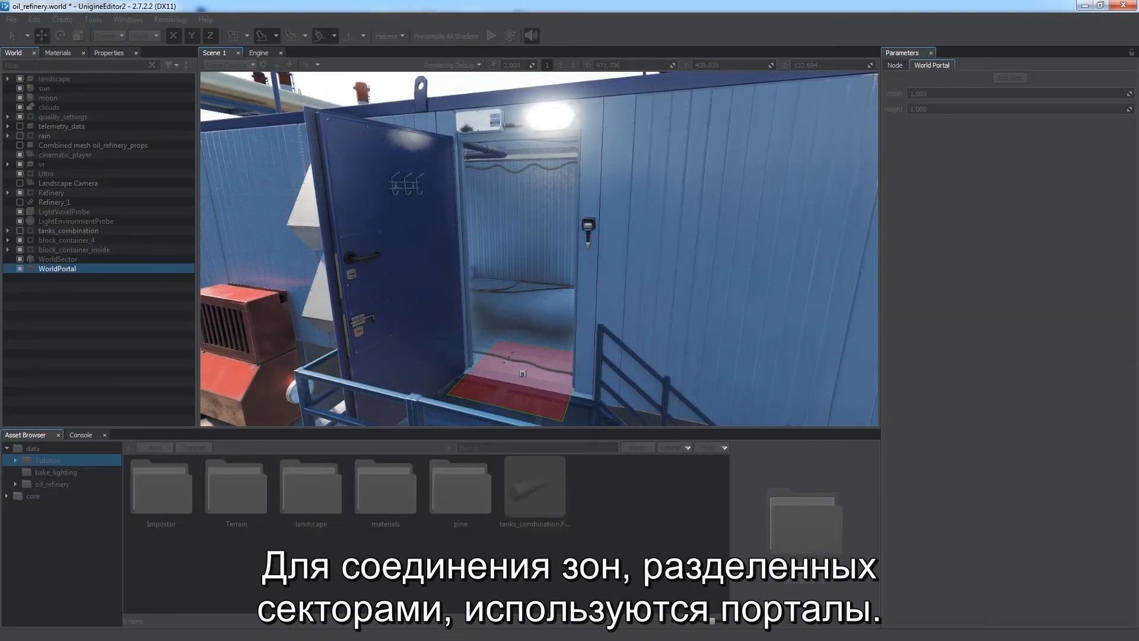
click(521, 374)
drag(519, 351, 492, 350)
key(e)
mouse_move(638, 314)
right_down()
mouse_move(699, 312)
mouse_move(648, 308)
right_up()
Step: Resize the portal with Edit Size to fit the door opening
key(a)
key(d)
key(s)
click(1010, 78)
drag(543, 152, 545, 119)
drag(532, 360, 533, 401)
click(1009, 78)
Step: Inspect the container interior through the doorway
click(110, 316)
right_drag(465, 269, 630, 252)
key(a)
key(w)
click(337, 230)
key(s)
key(a)
key(q)
Step: Duplicate the portal and move and rotate the copy into the inner doorway of the container
click(58, 269)
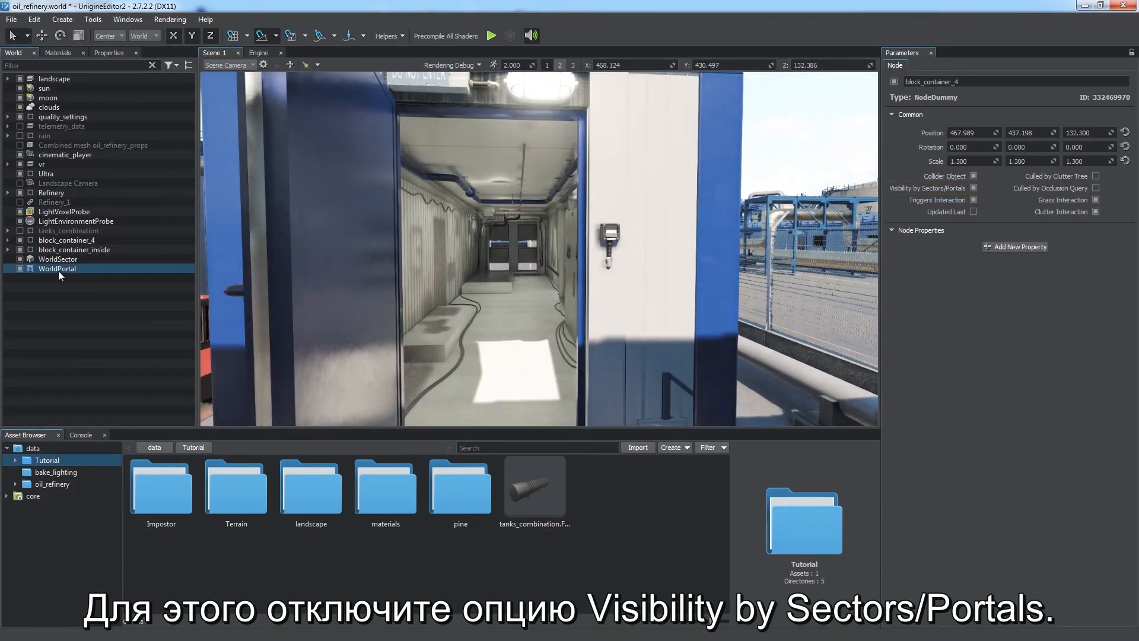
key(ctrl+d)
key(w)
right_drag(578, 283, 556, 253)
key(s)
drag(557, 253, 479, 328)
key(e)
right_drag(648, 347, 614, 382)
key(q)
drag(561, 266, 455, 270)
key(w)
right_drag(546, 262, 534, 285)
drag(533, 284, 536, 325)
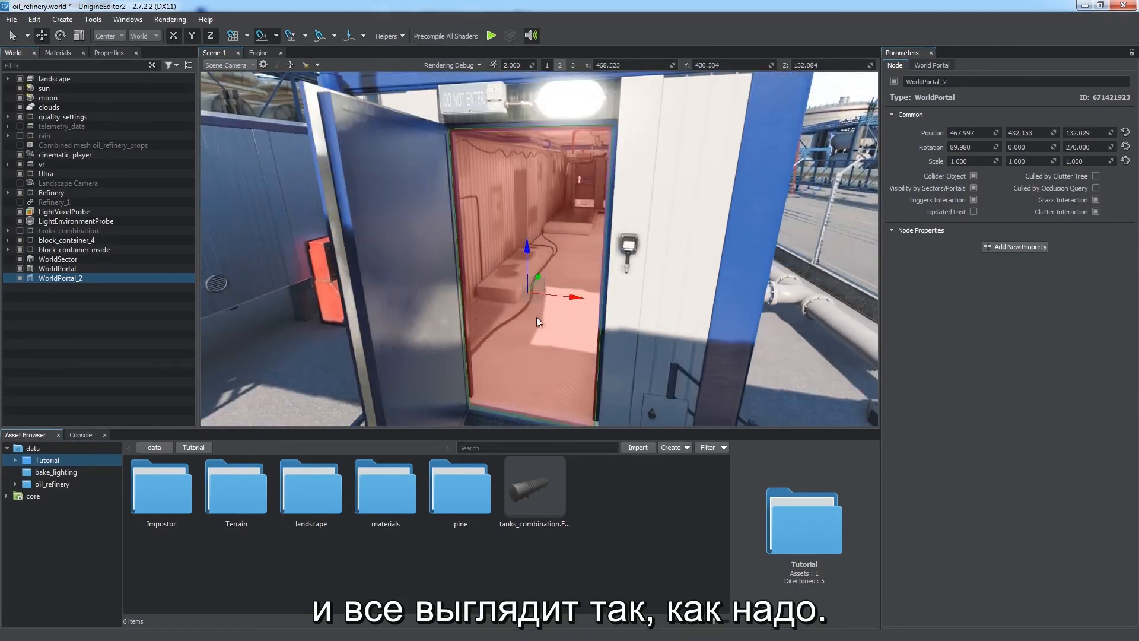
Step: Deselect the portal and hide the block_container_4 node to view the refinery scene
click(931, 65)
key(Escape)
key(s)
right_drag(491, 255, 495, 198)
key(d)
click(20, 241)
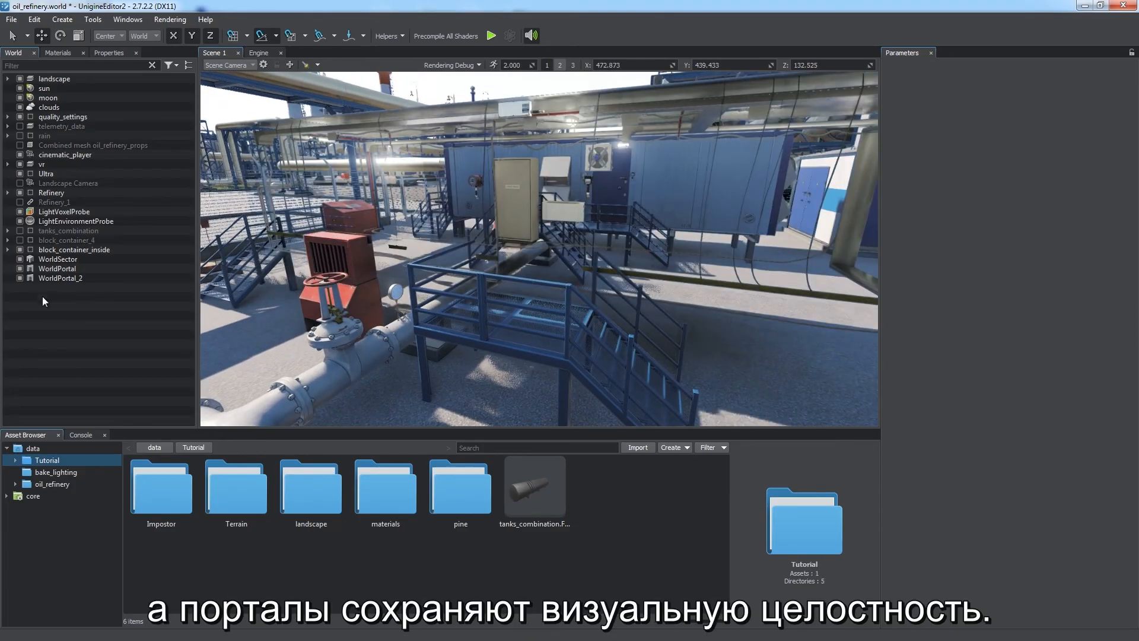
key(d)
right_drag(599, 221, 777, 236)
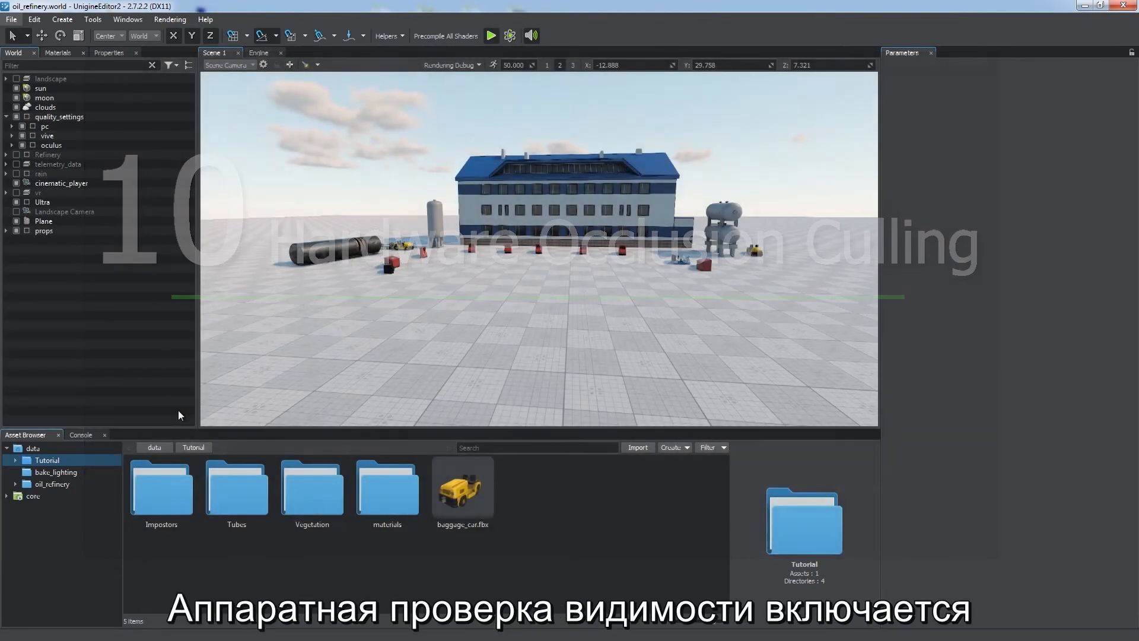
Step: Enable Occlusion Query under the rendering Occlusion Culling settings
click(166, 21)
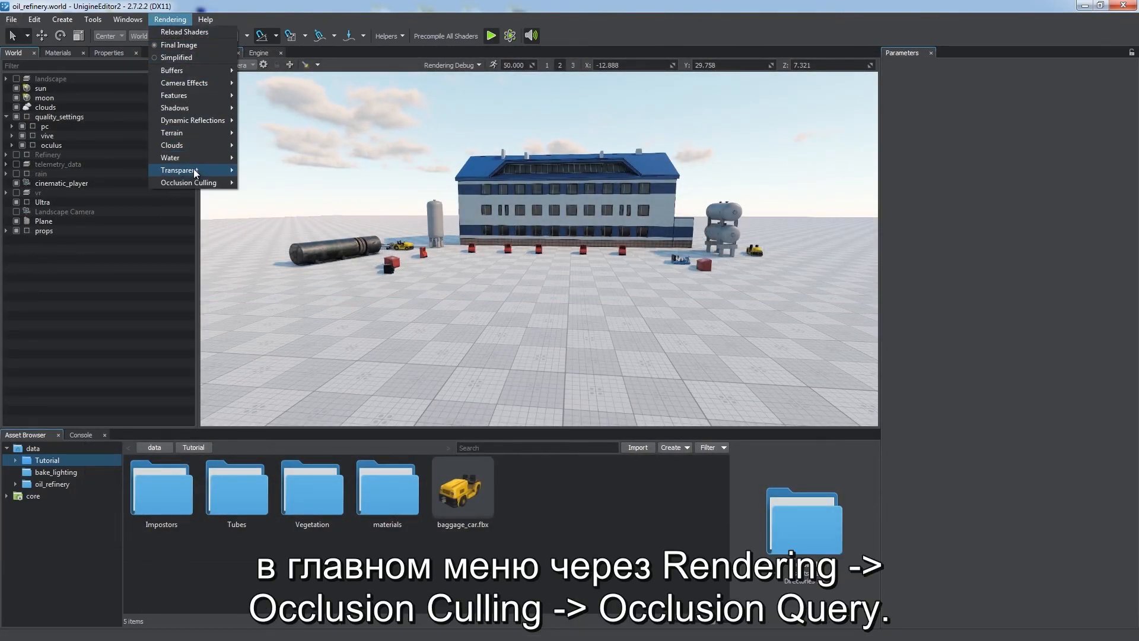
mouse_move(195, 182)
click(284, 183)
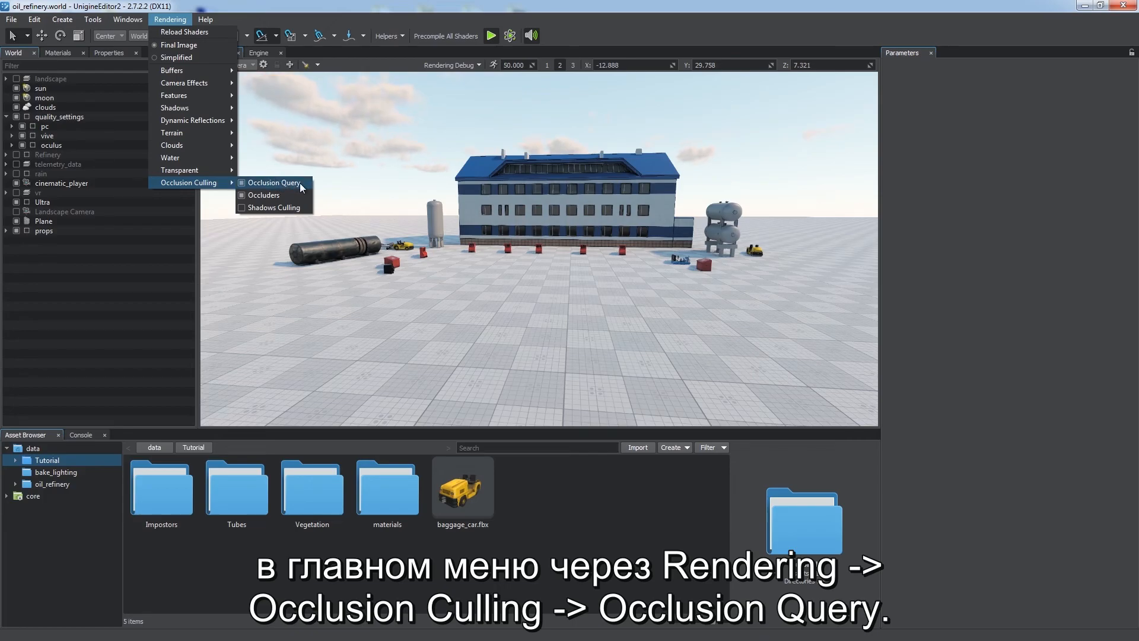
click(153, 336)
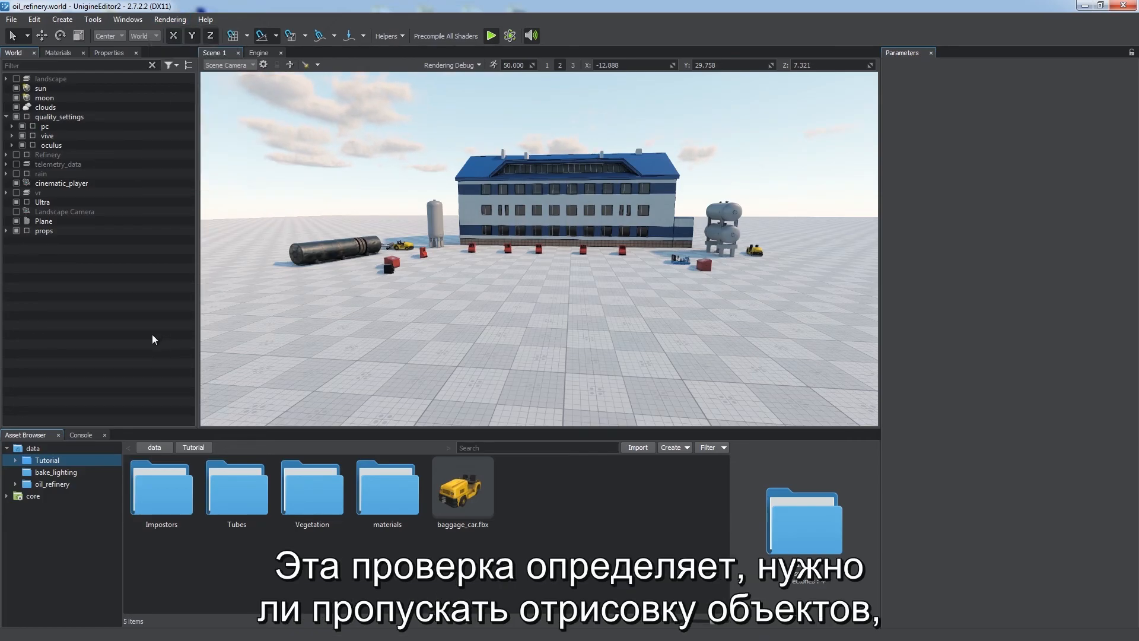
Step: Create a box primitive sized 10 x 20 x 10 in front of the building
click(63, 20)
mouse_move(80, 35)
click(142, 36)
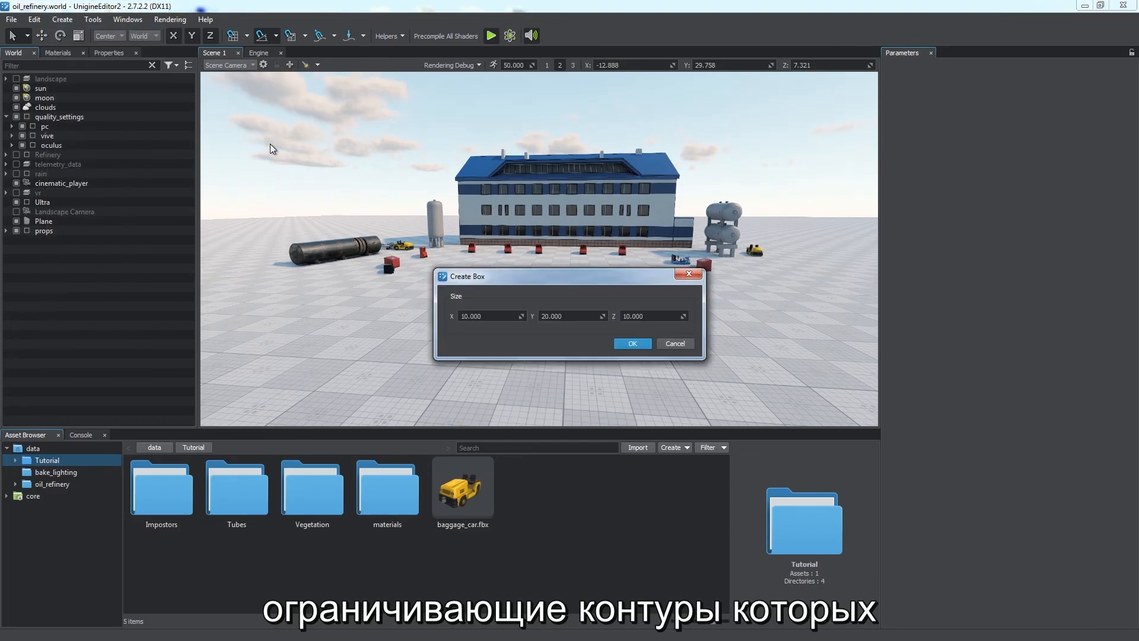
click(619, 344)
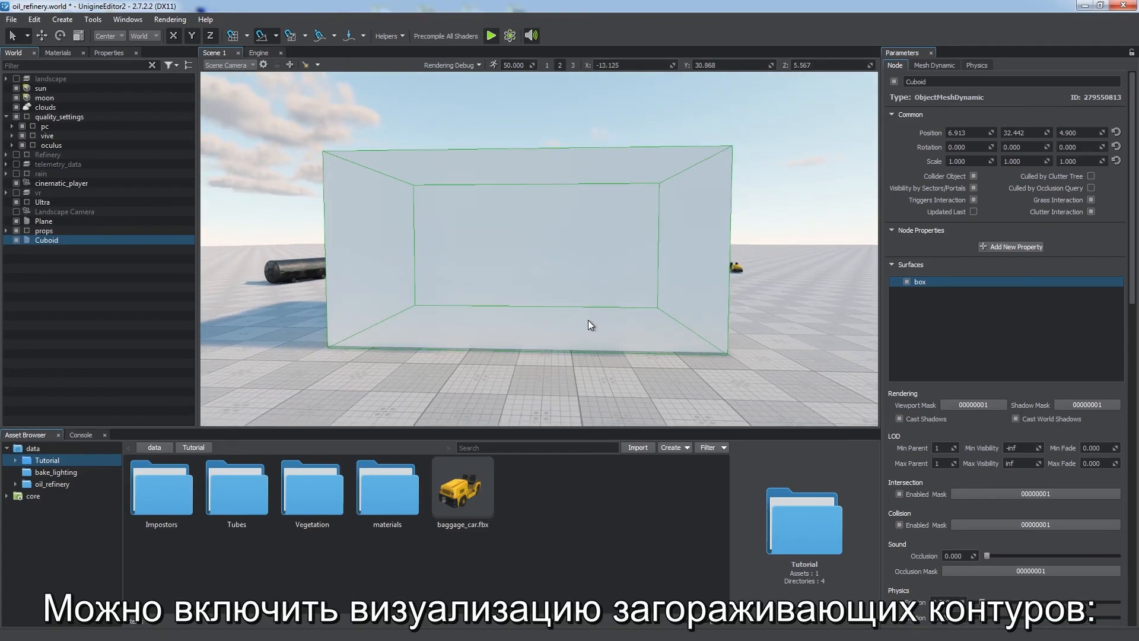
Step: Turn on the Occlusion Queries helper visualization and view the box from another angle
click(388, 35)
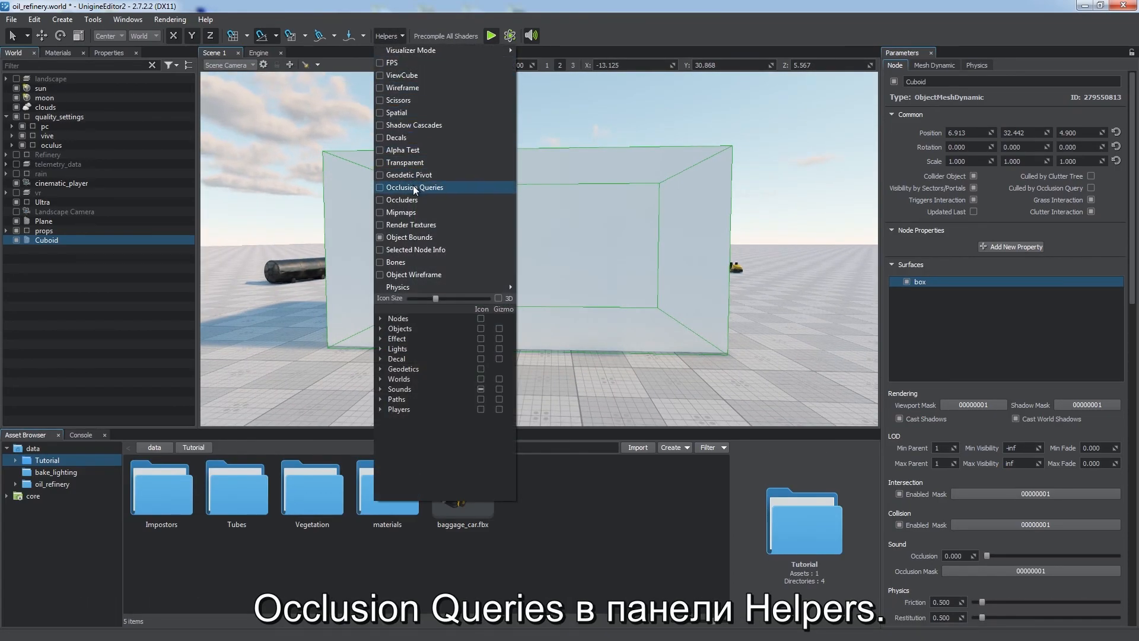
click(449, 186)
click(391, 36)
alt+drag(626, 242, 598, 217)
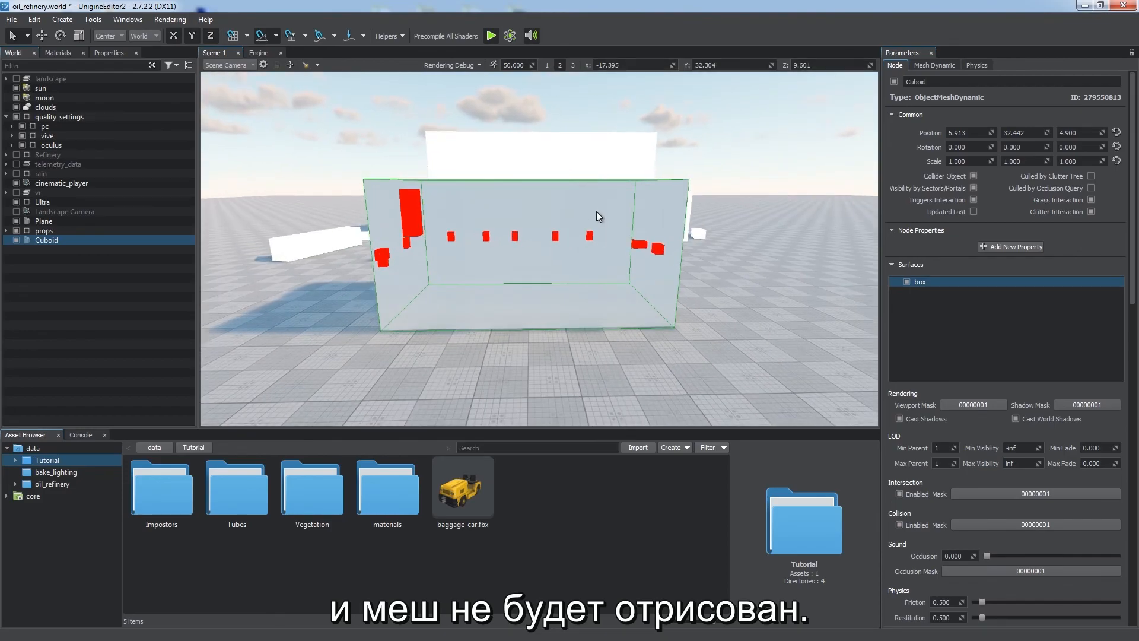
Step: Toggle the Culled by Occlusion Query option on building_small_12
click(572, 169)
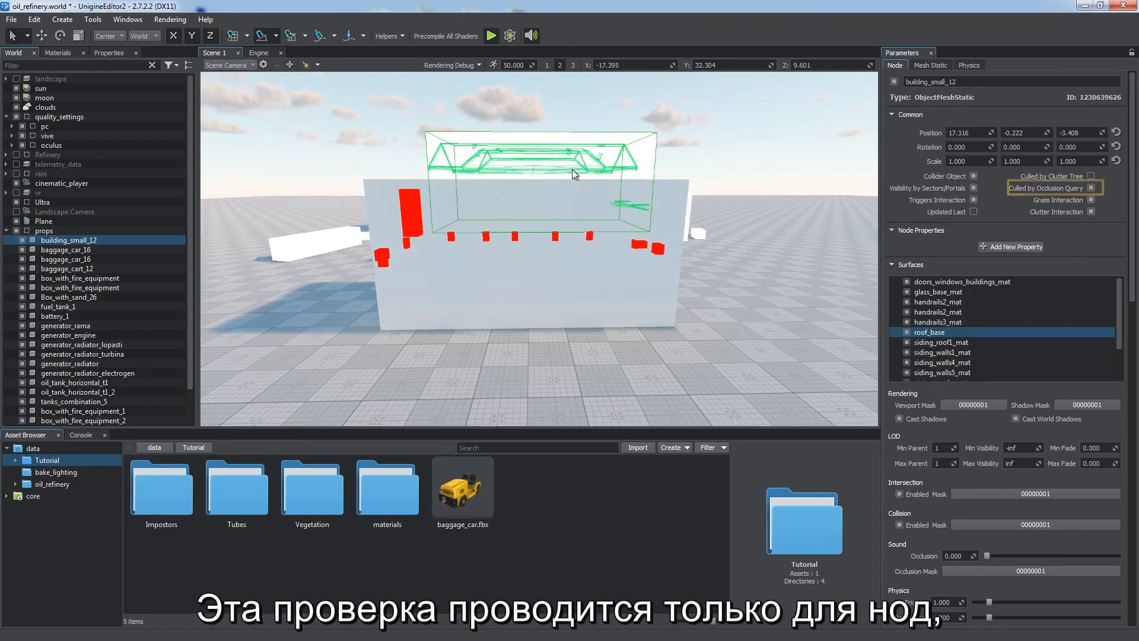
click(1091, 188)
mouse_move(716, 221)
alt+mouse_down()
mouse_move(718, 171)
mouse_move(726, 270)
mouse_move(611, 296)
mouse_move(820, 280)
mouse_move(709, 297)
mouse_move(698, 223)
mouse_move(718, 242)
alt+mouse_up()
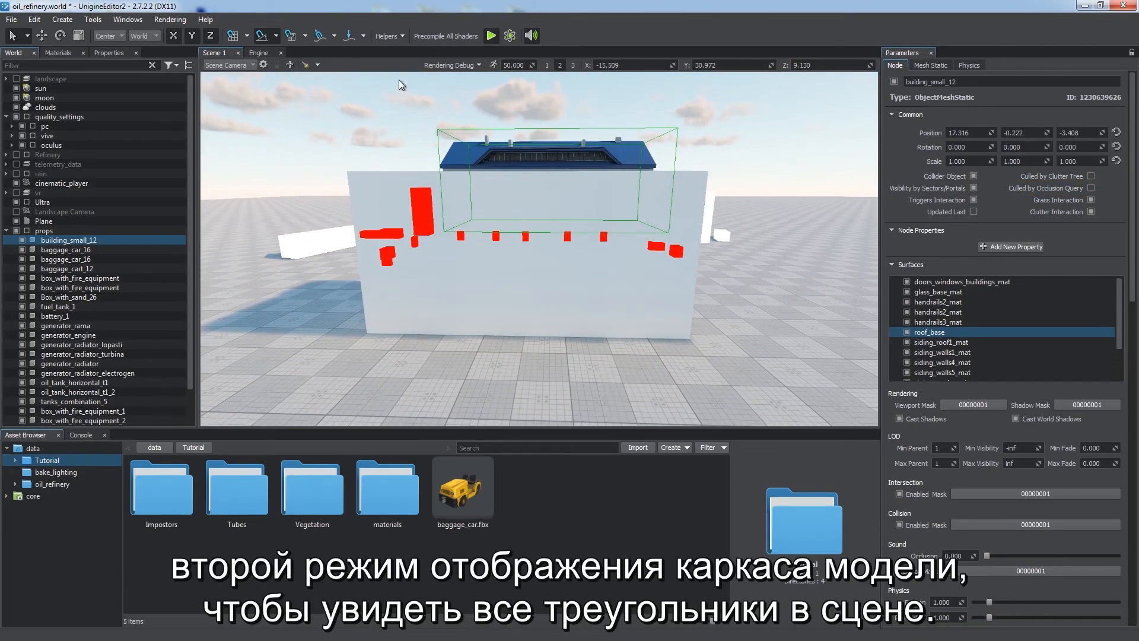
Step: Turn off the Occlusion Queries helper and run render_show_triangles 2 in the console
click(402, 38)
click(408, 190)
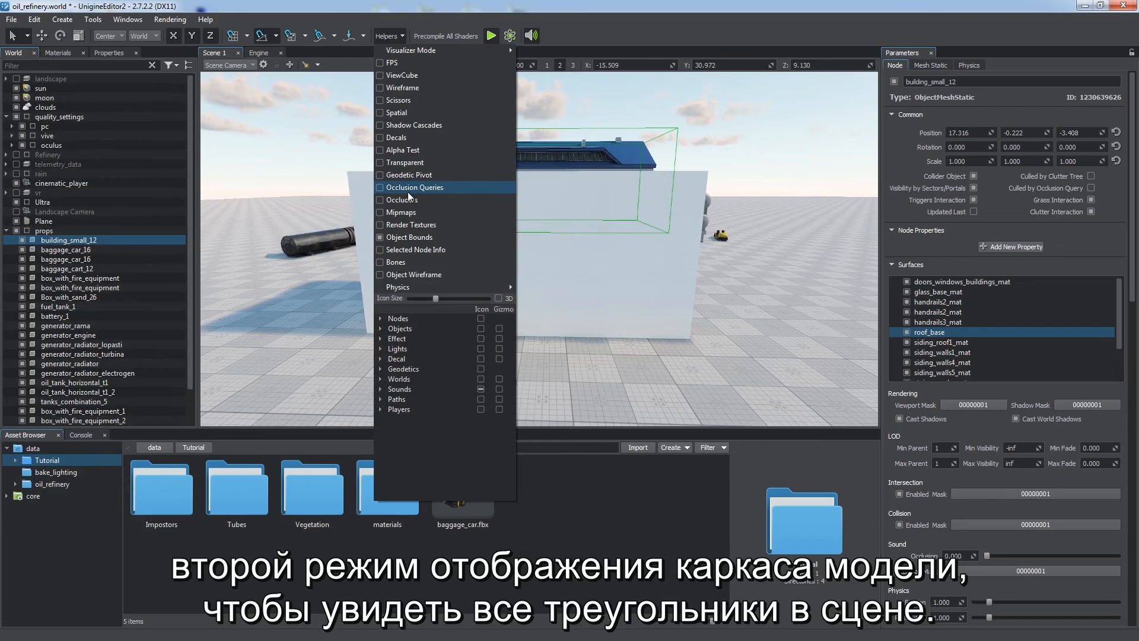
click(88, 434)
click(75, 619)
text(render_show_triangles 2)
key(Return)
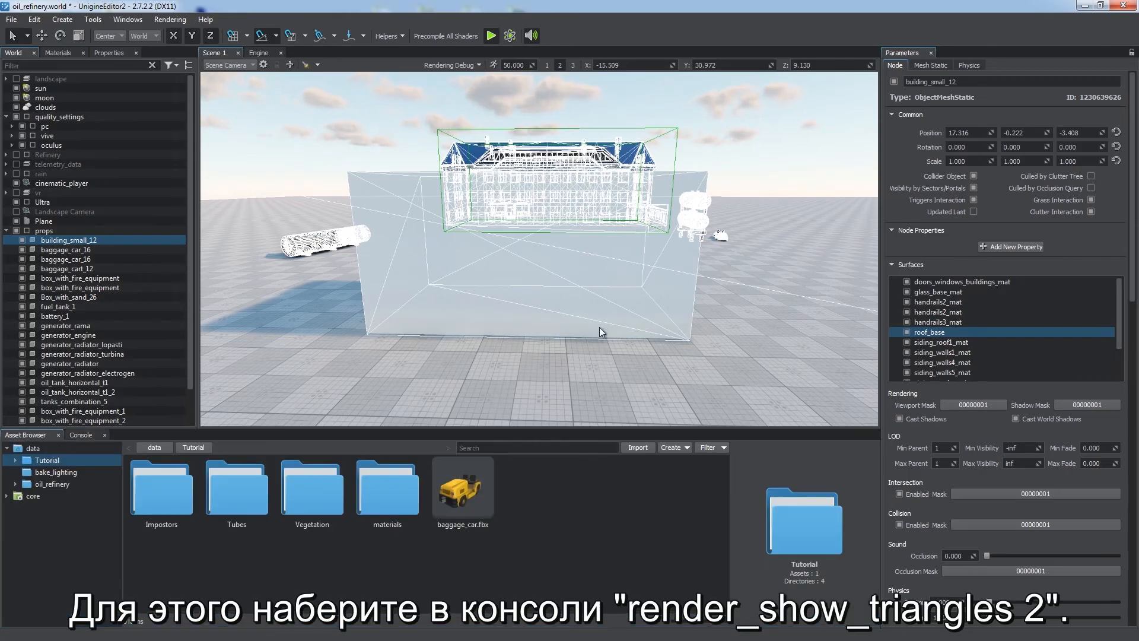
Step: Examine the scene's triangle wireframe around the box from different angles
right_drag(599, 326, 645, 318)
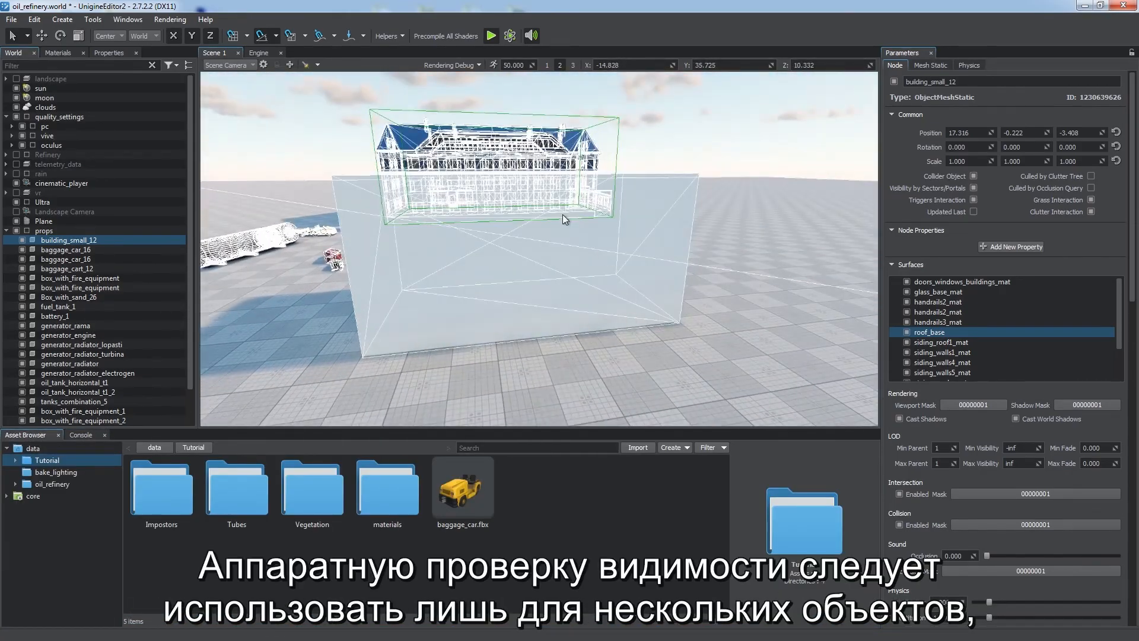
click(942, 362)
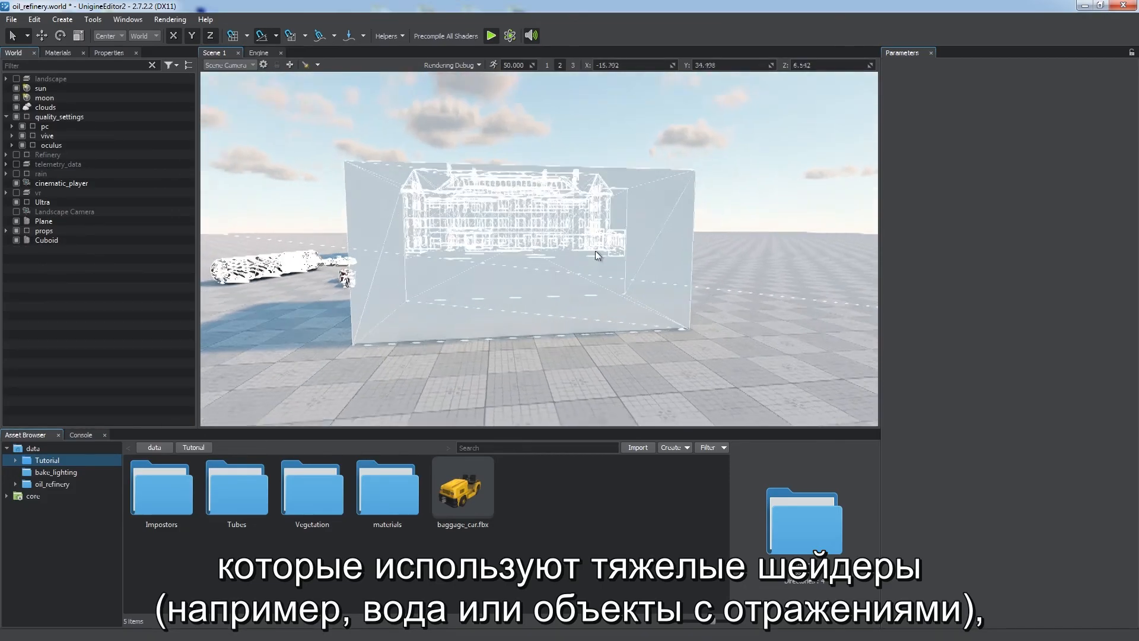
right_drag(595, 250, 534, 255)
click(451, 65)
click(390, 86)
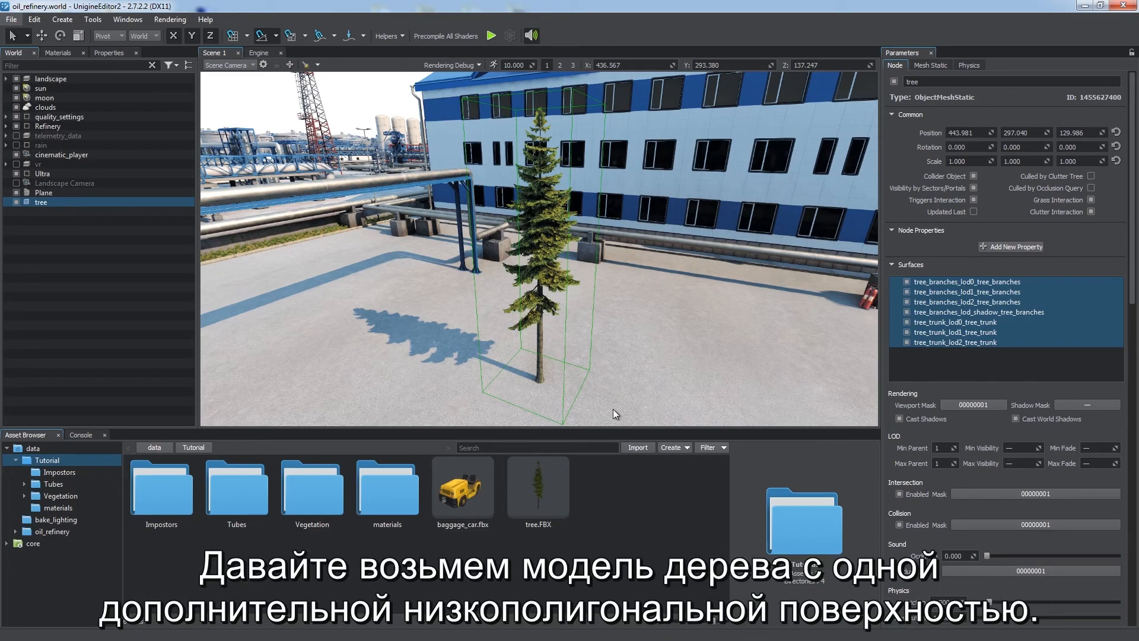
Step: On the tree, disable the branch LOD surfaces so only tree_branches_lod_shadow_tree_branches stays enabled
click(921, 313)
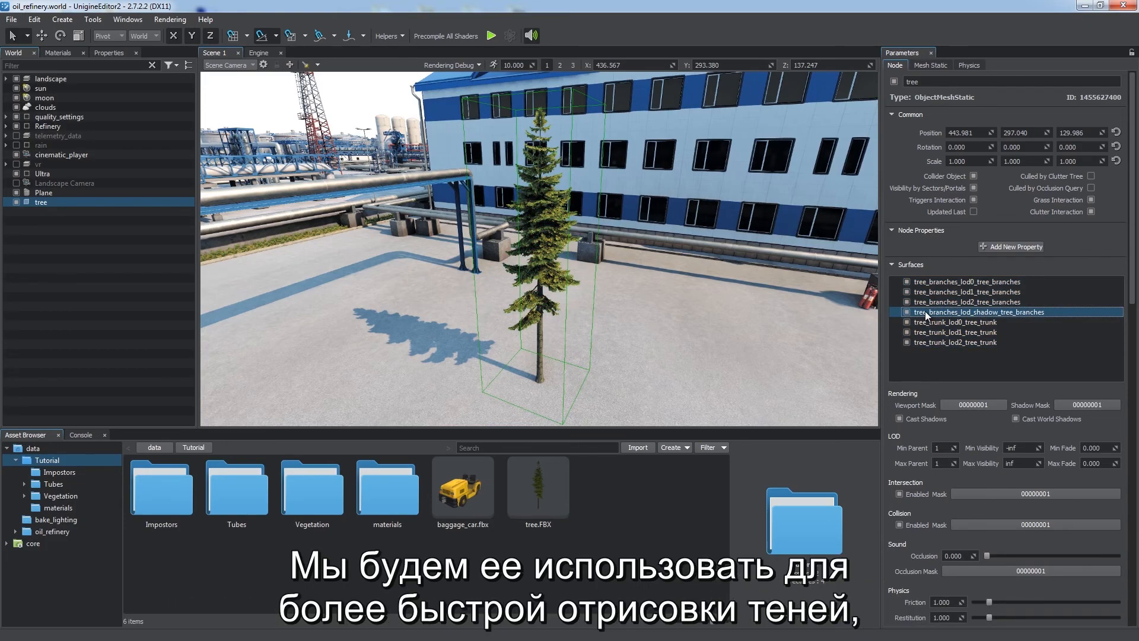
click(907, 301)
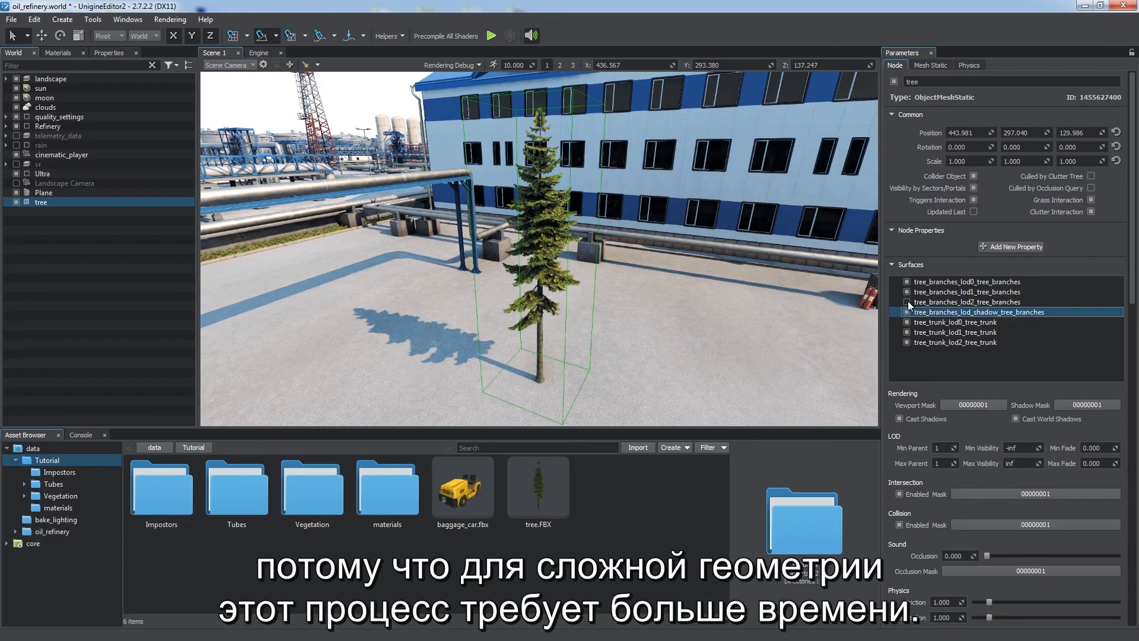
click(907, 292)
click(906, 282)
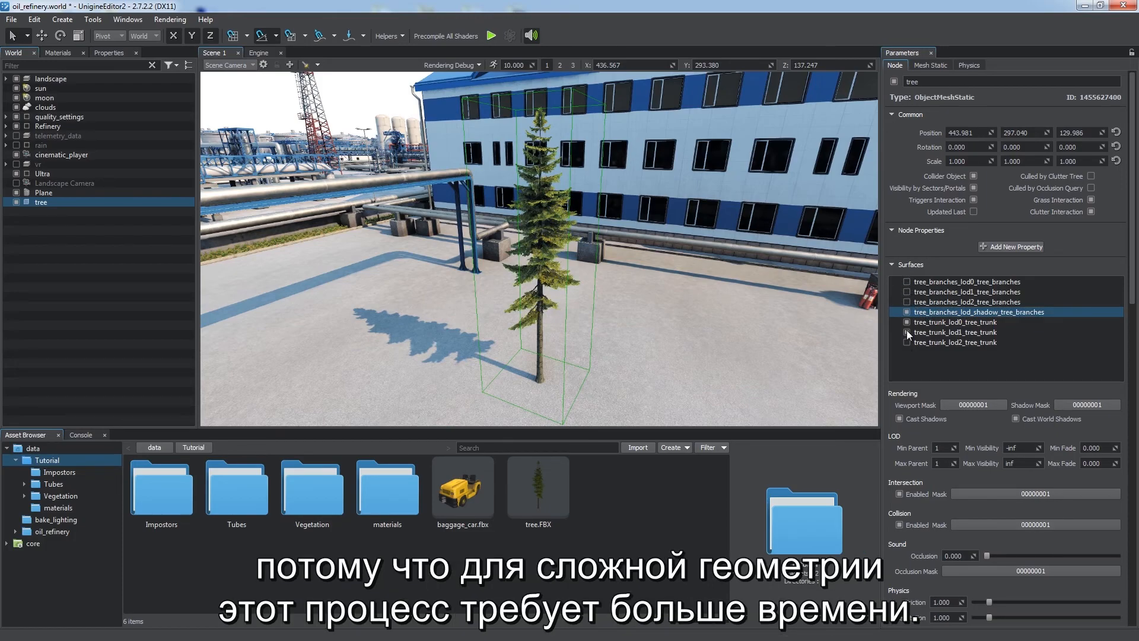
click(906, 312)
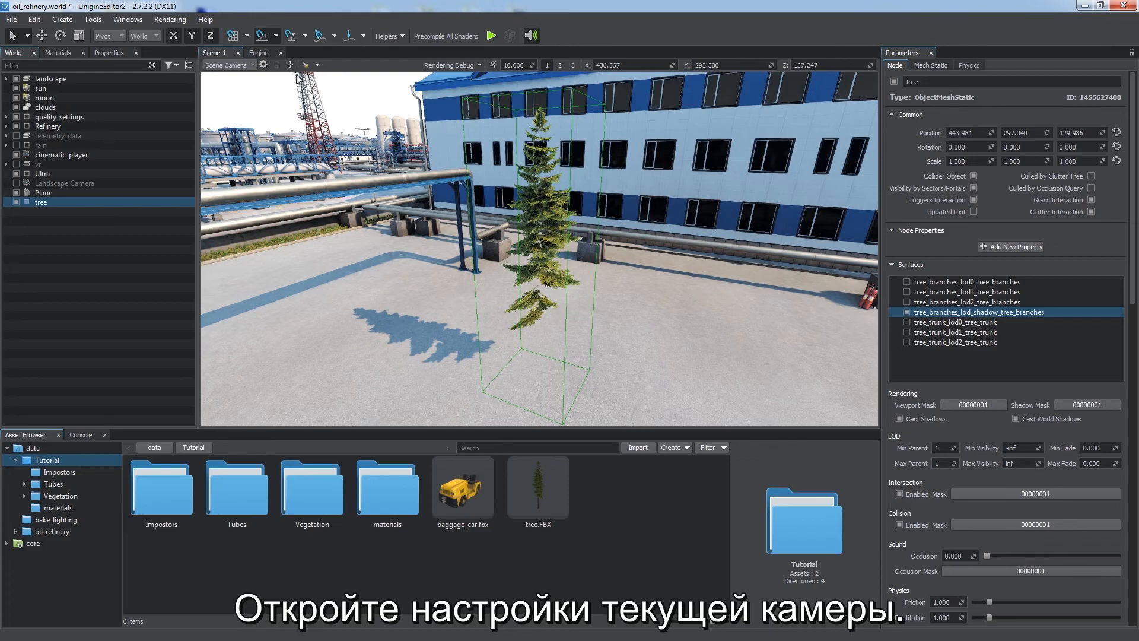
Step: Open the scene camera settings to examine its masks
click(263, 64)
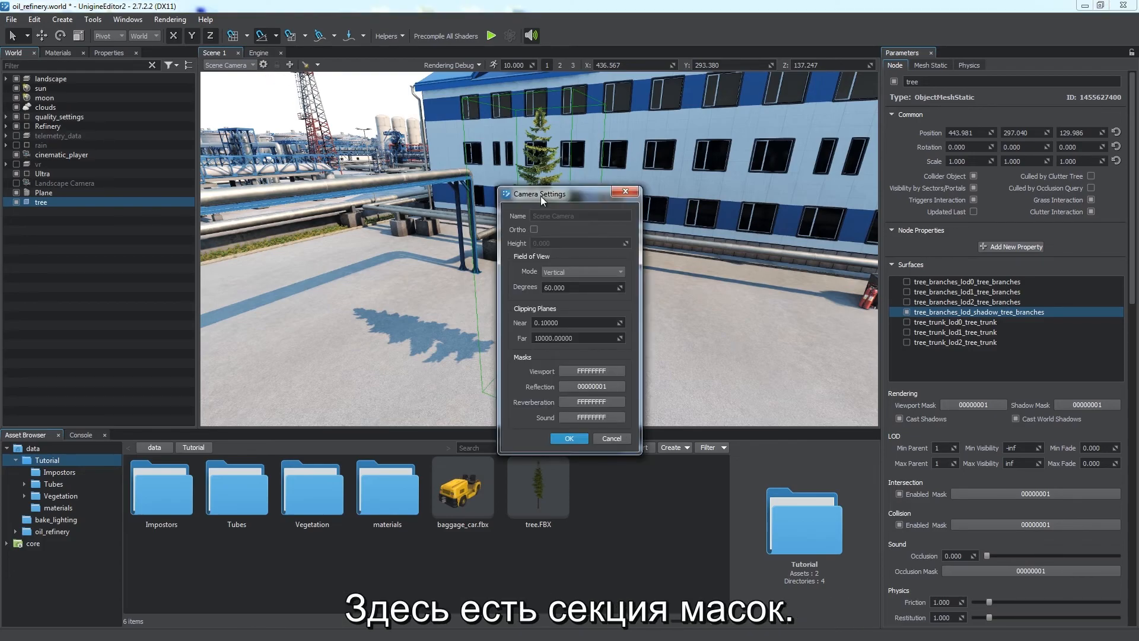
drag(538, 195, 379, 156)
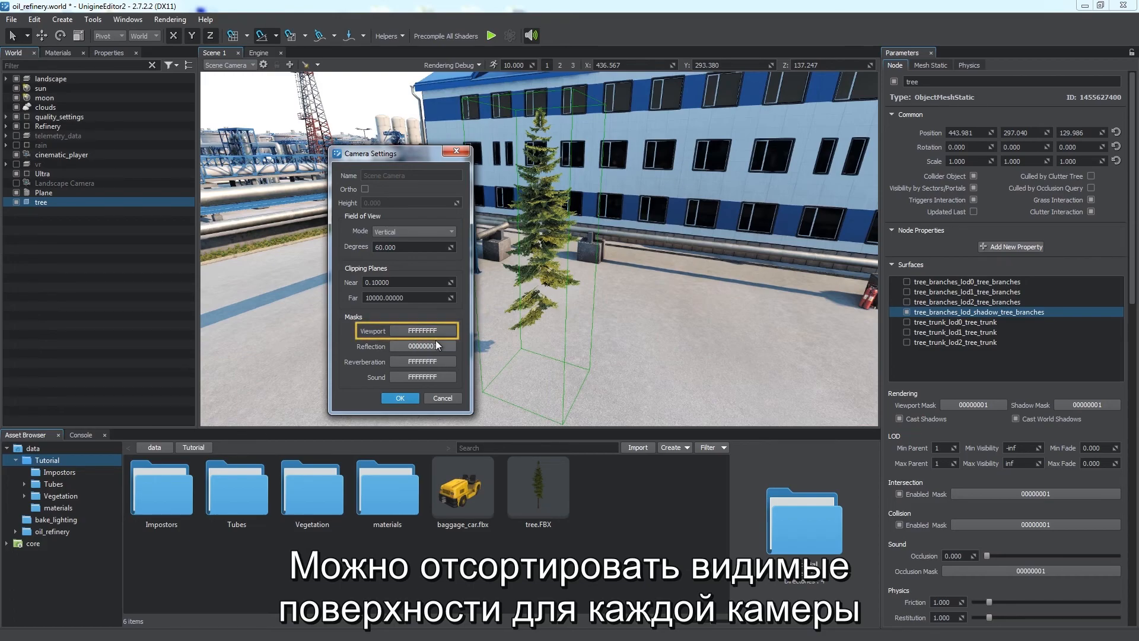
click(394, 398)
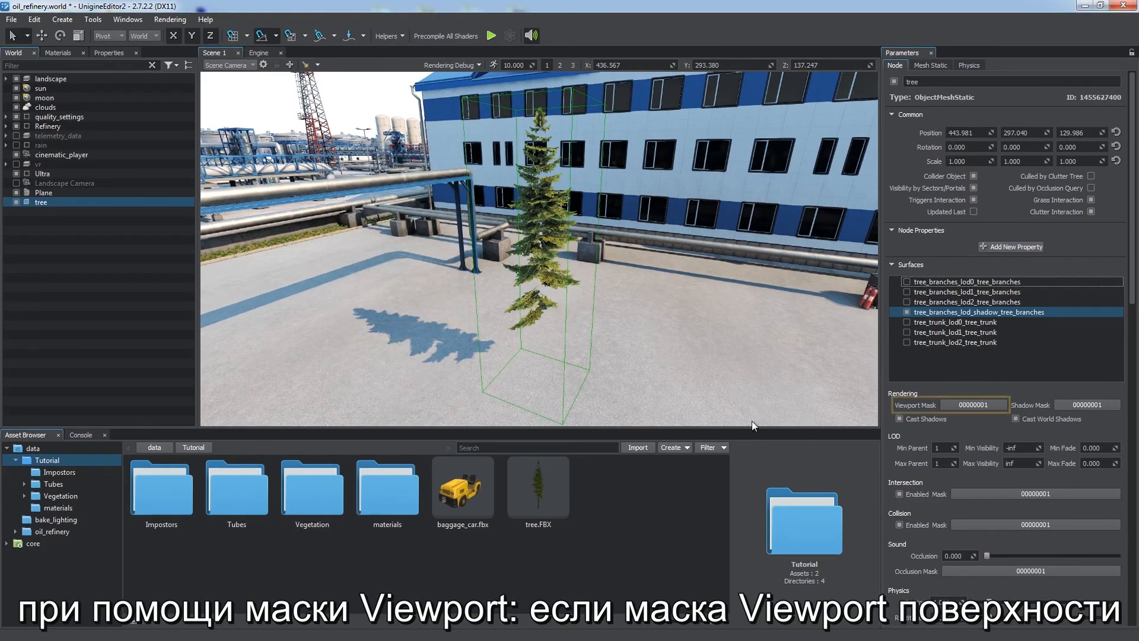
Step: Clear the Viewport Mask of the tree's shadow surface
click(971, 407)
click(460, 292)
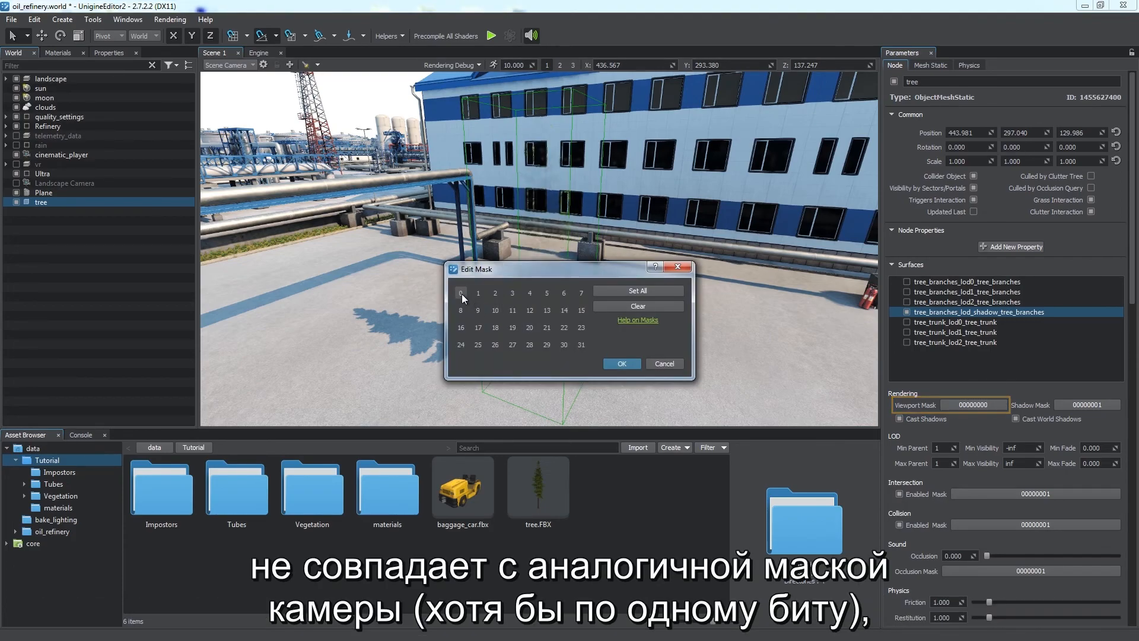
key(Return)
Step: Inspect the sun's Light Mask and return to the tree's surfaces
mouse_move(551, 331)
alt+mouse_down()
mouse_move(480, 367)
mouse_move(572, 368)
mouse_move(614, 332)
mouse_move(561, 328)
alt+mouse_up()
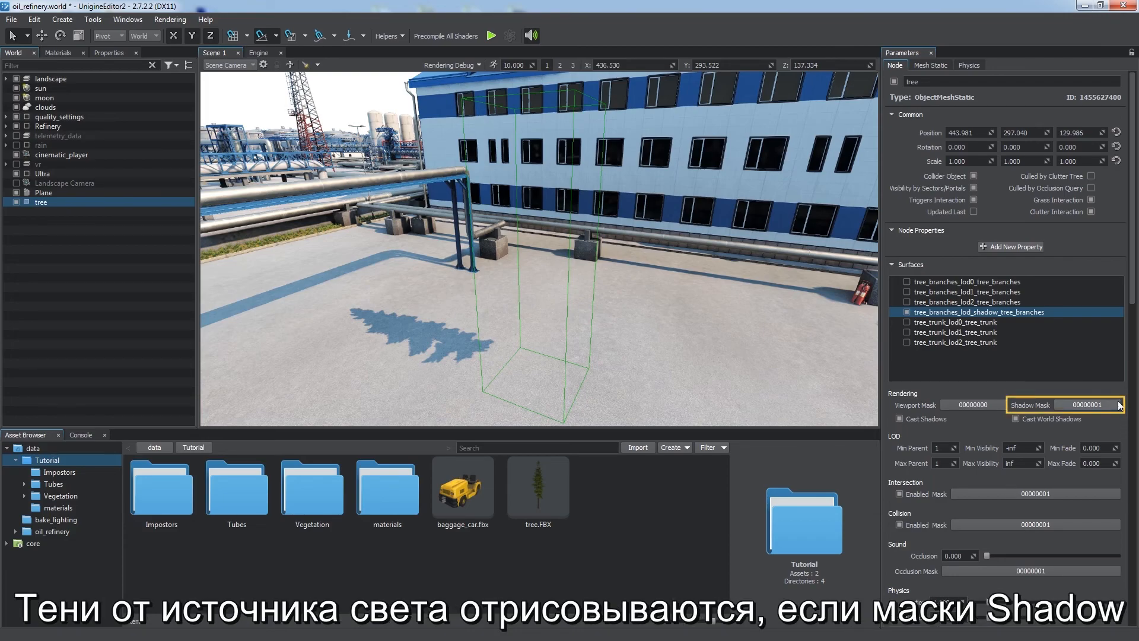
mouse_move(1132, 293)
mouse_down()
mouse_move(1129, 508)
mouse_move(1133, 293)
mouse_up()
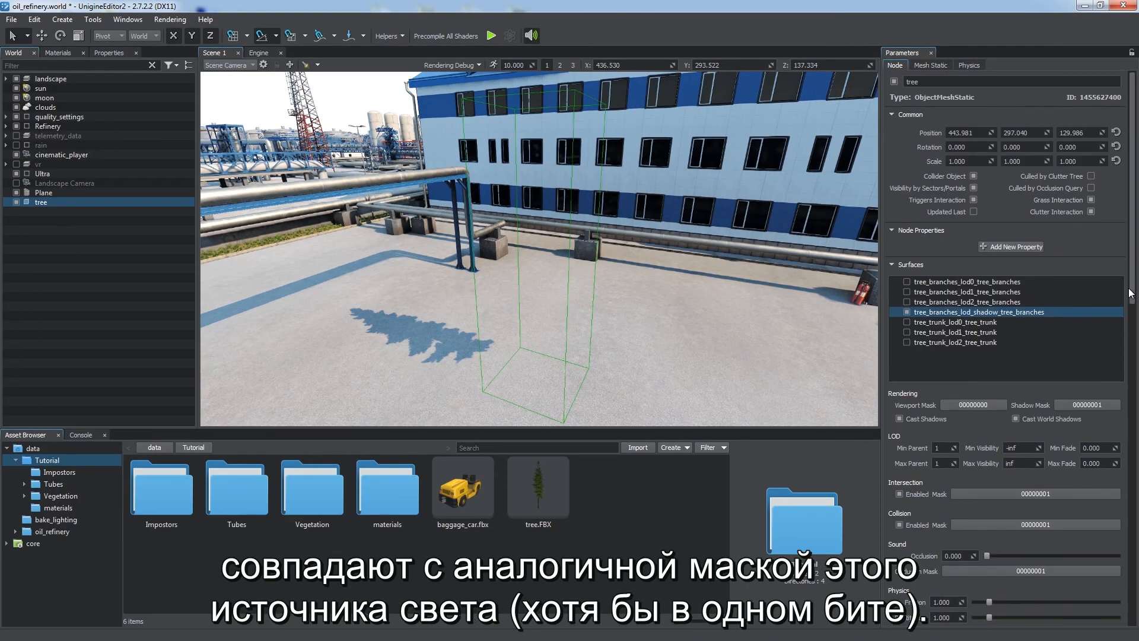
click(109, 91)
click(924, 63)
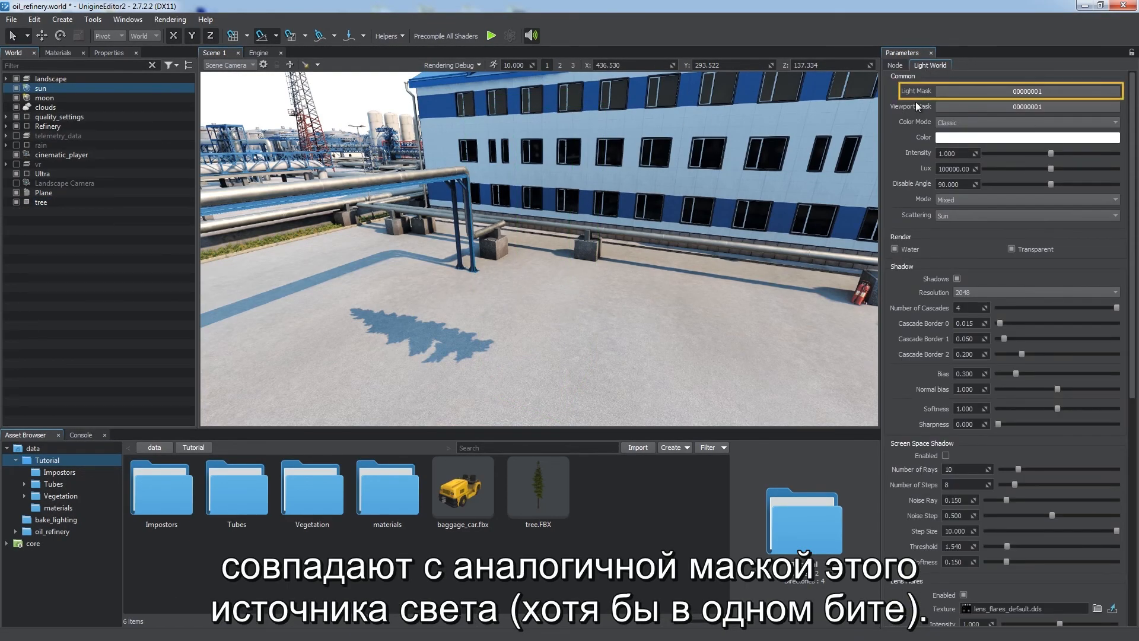
click(64, 202)
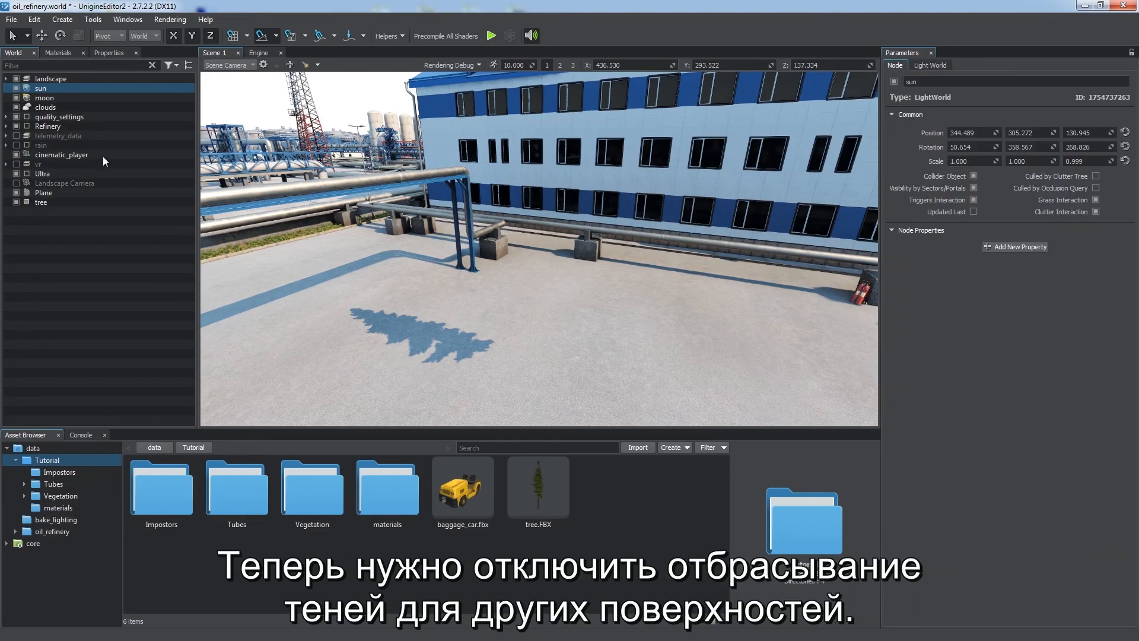
Step: Re-enable the other tree surfaces and clear the Shadow Mask of the three branch LOD surfaces
click(910, 310)
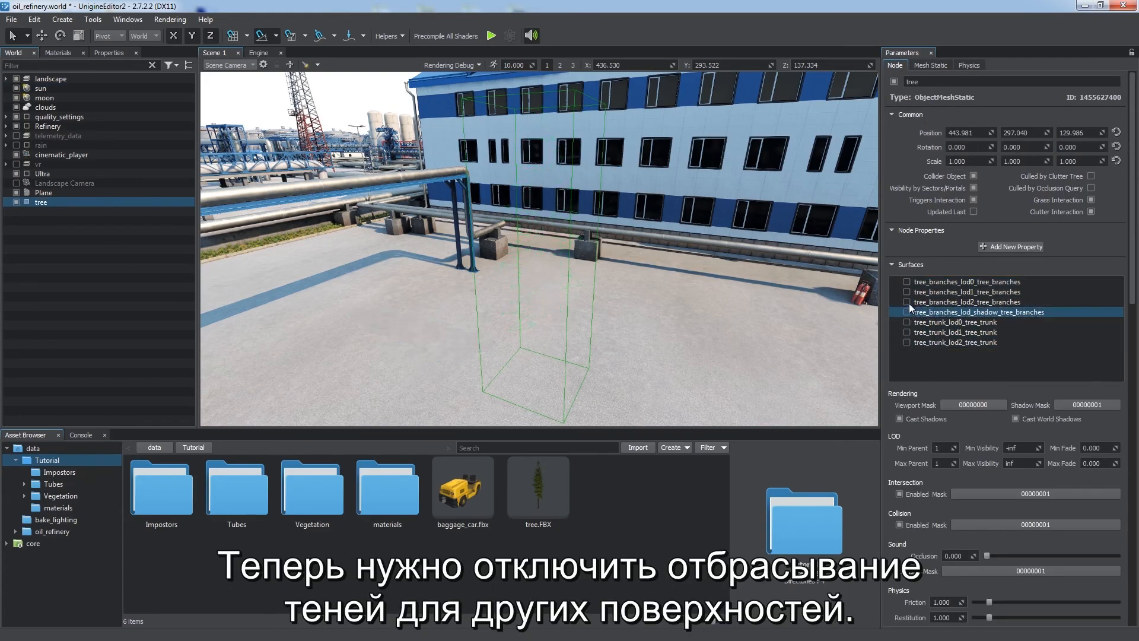
click(908, 281)
click(905, 322)
click(905, 332)
click(907, 342)
click(976, 283)
ctrl+click(977, 293)
ctrl+click(977, 298)
click(1084, 405)
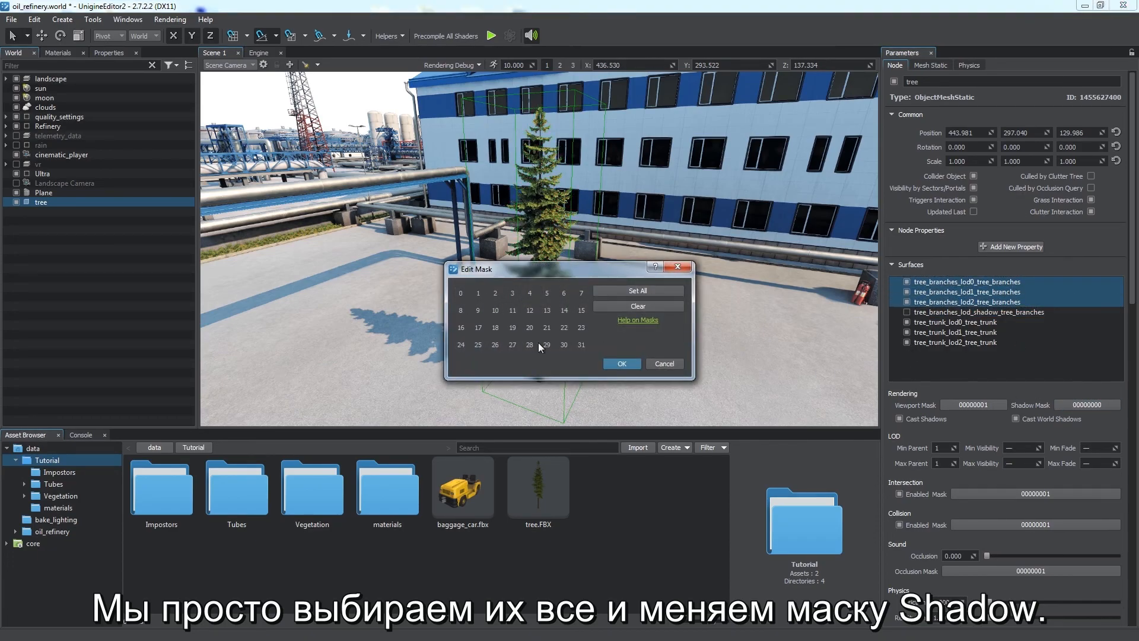
click(622, 363)
Step: Check the tree's shadow surface settings and view the tree's shadow
click(908, 312)
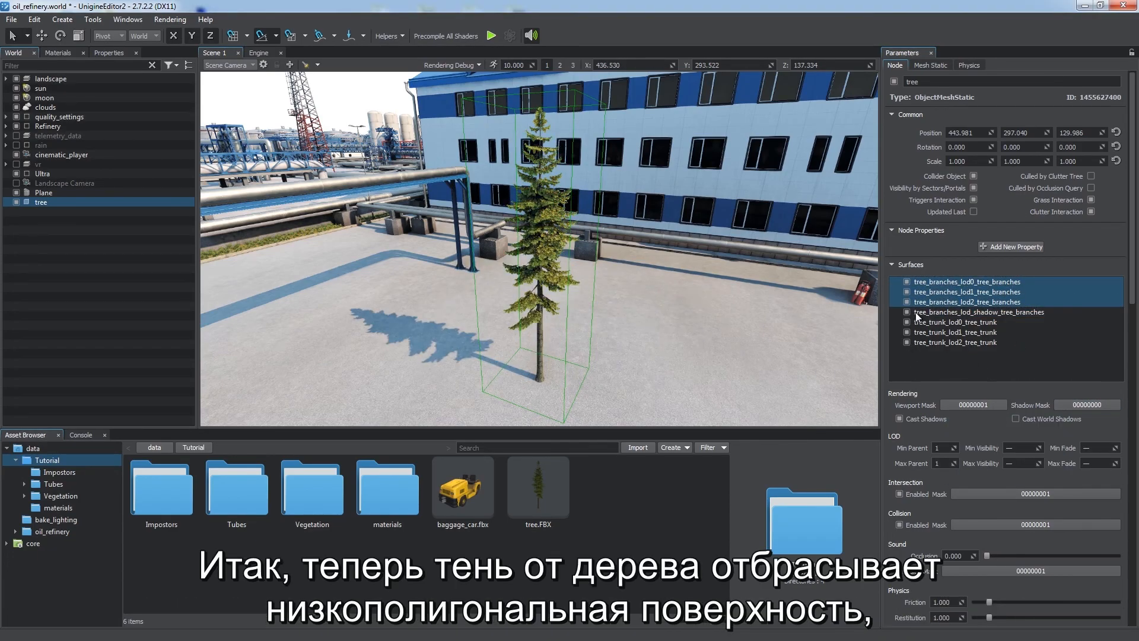
click(916, 312)
click(941, 369)
alt+drag(678, 306, 639, 247)
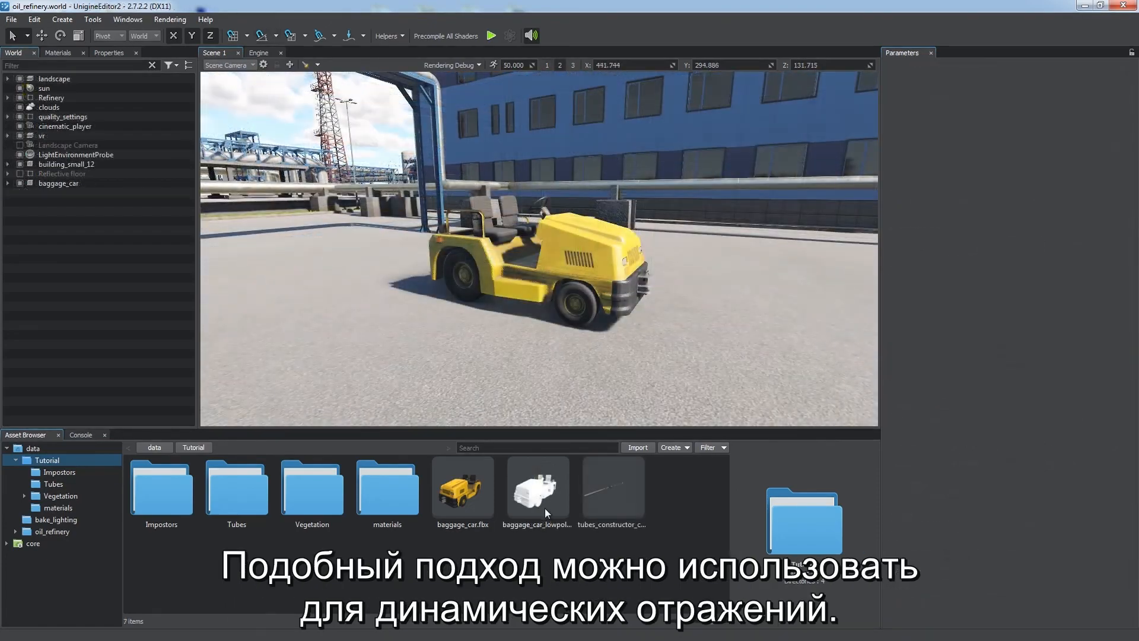
Step: Add baggage_car_lowpoly under baggage_car and hide it via its Viewport Mask
drag(545, 508, 474, 339)
drag(77, 192, 76, 184)
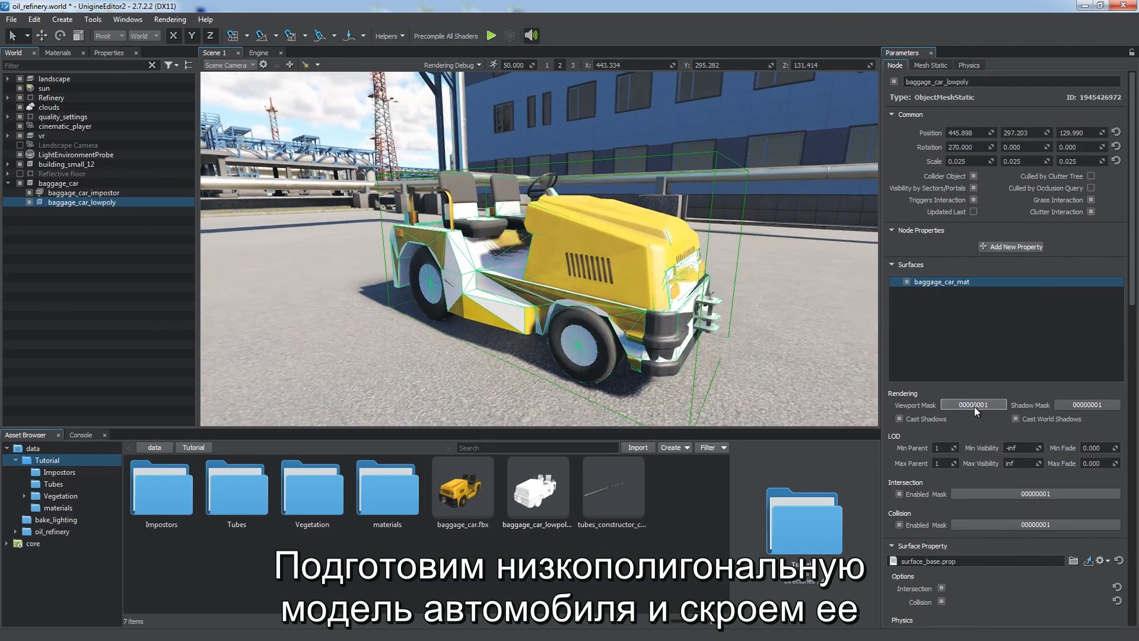
click(974, 406)
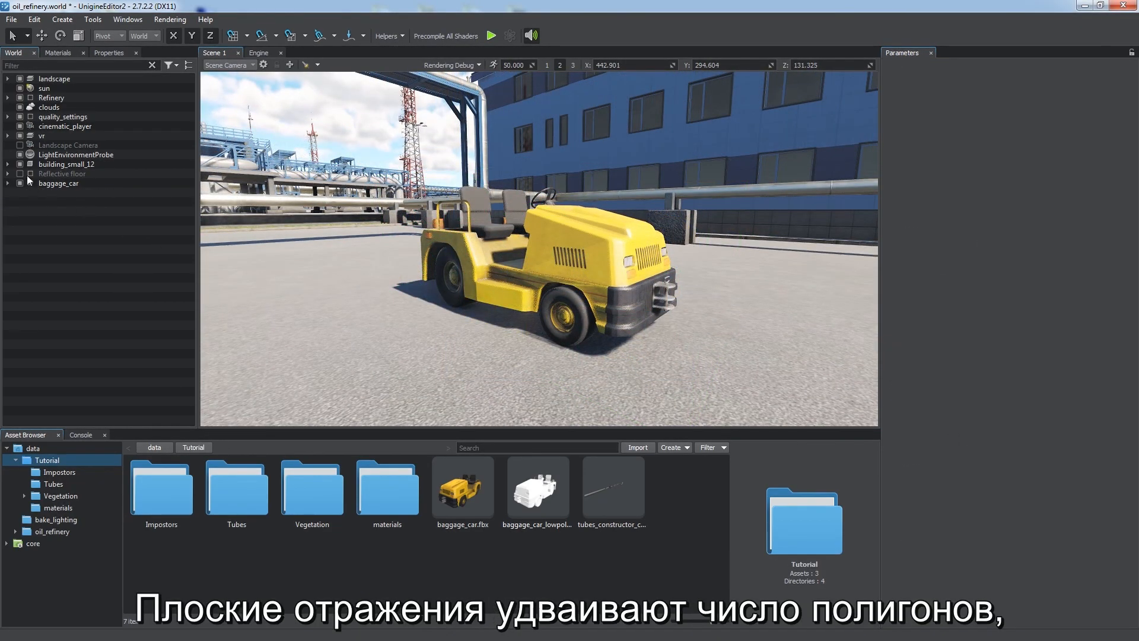
Step: Enable the Reflective floor node and view the car's reflection
click(20, 173)
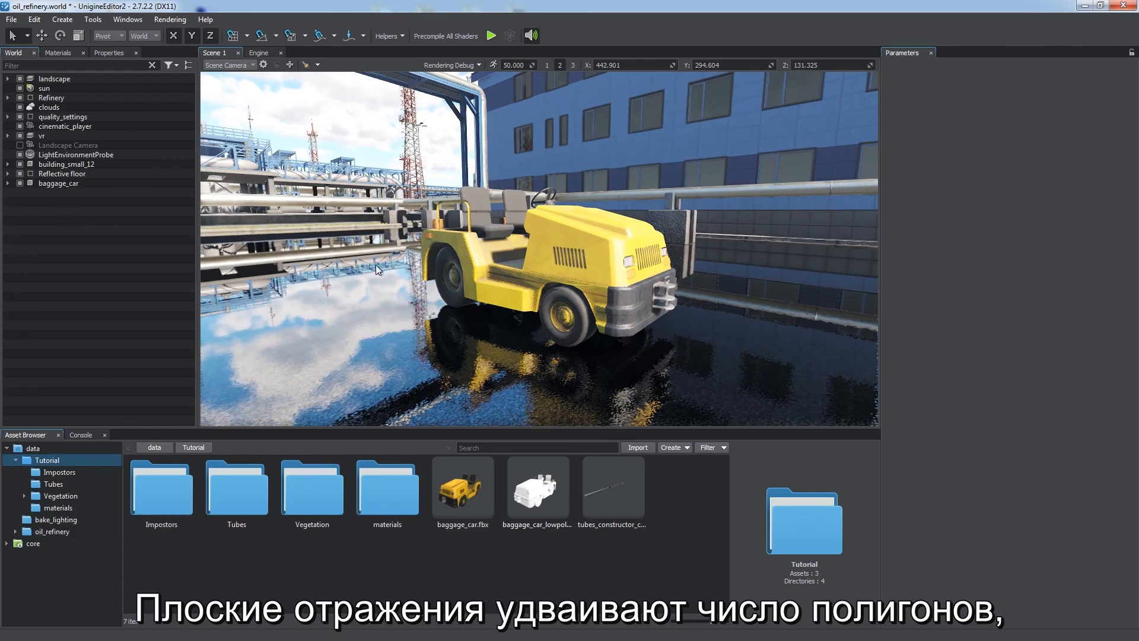
mouse_move(551, 319)
alt+mouse_down()
mouse_move(660, 321)
mouse_move(529, 324)
mouse_move(542, 317)
alt+mouse_up()
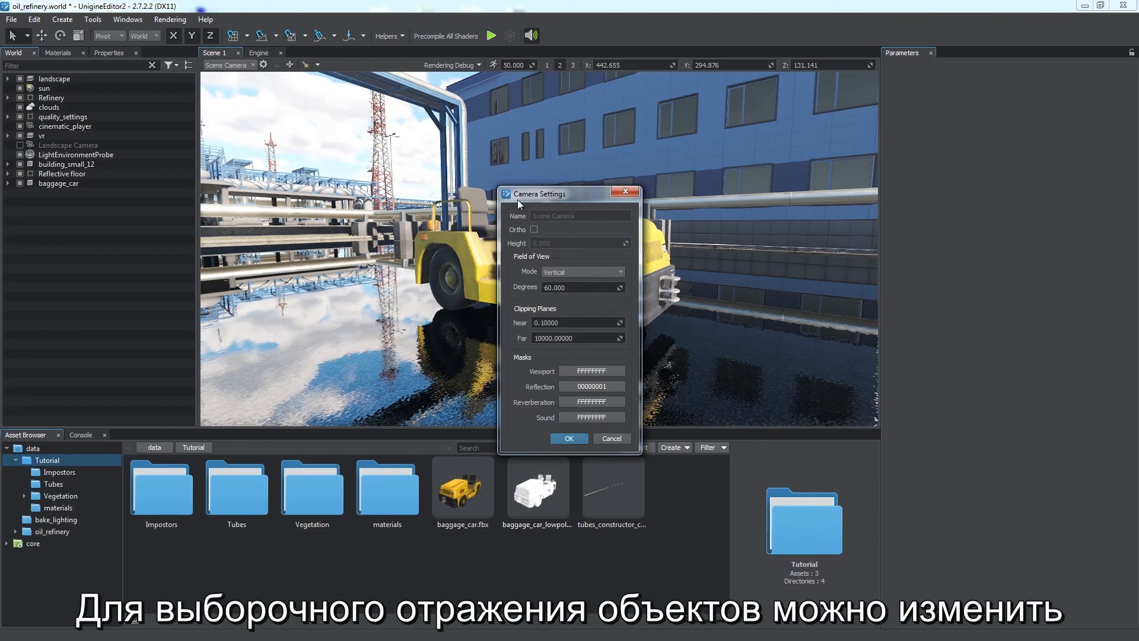
Step: Set the scene camera's Reflection mask to bit 1 only
click(580, 385)
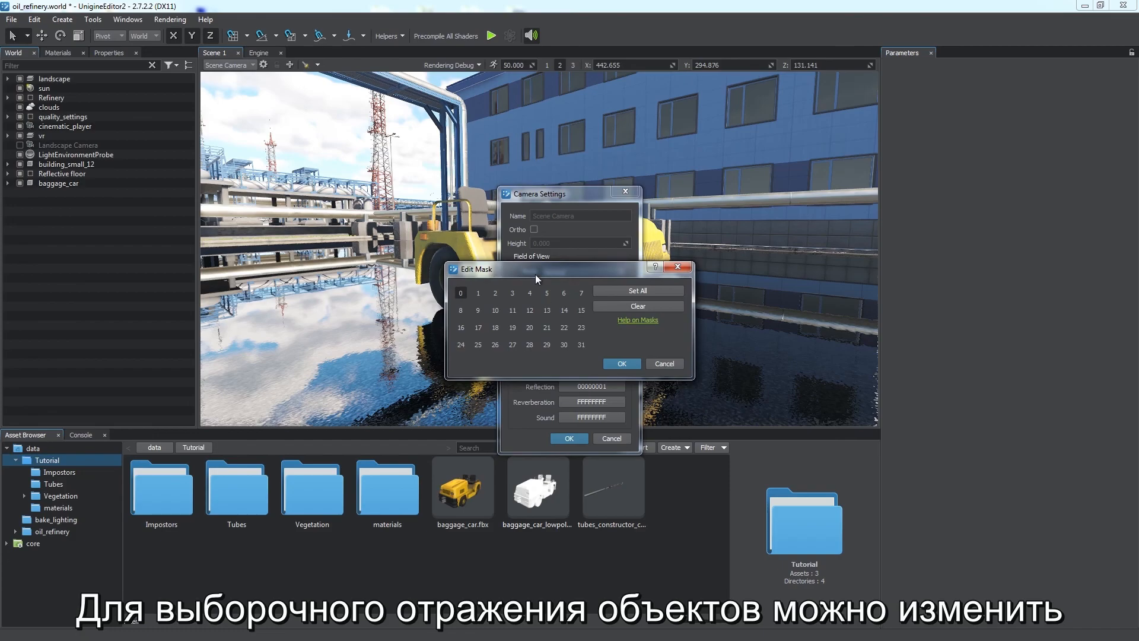
click(468, 291)
click(486, 291)
click(630, 362)
click(571, 439)
Step: Inspect the Planar Reflection Mask of the Reflective floor plane's material
alt+drag(548, 380, 497, 347)
click(8, 183)
click(8, 174)
click(57, 193)
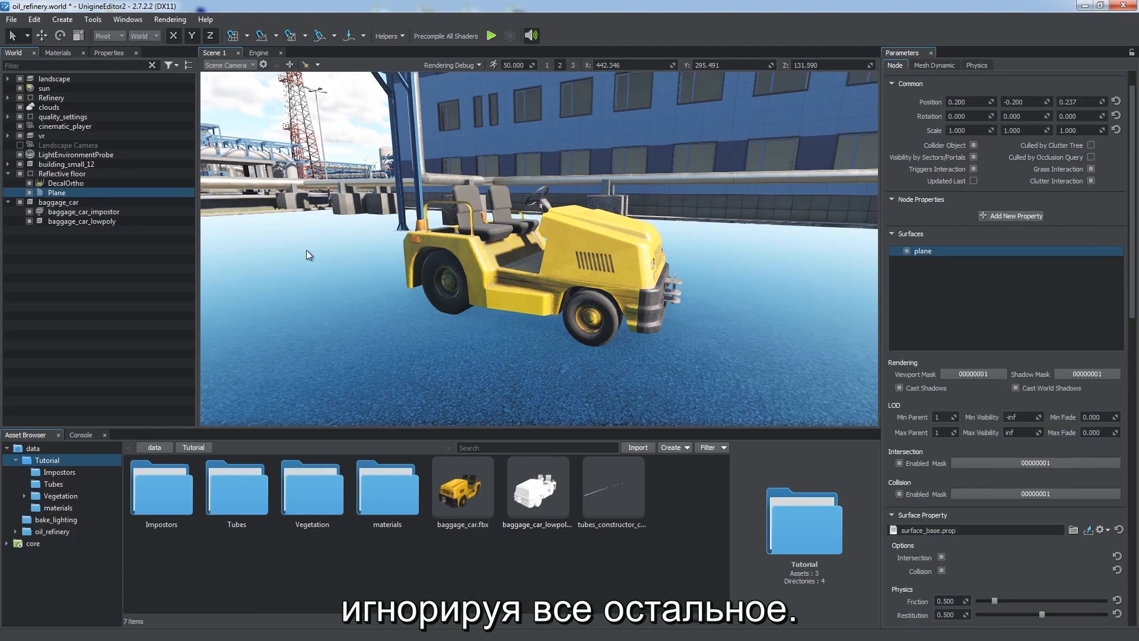
drag(1131, 248, 1118, 475)
click(1012, 184)
click(961, 357)
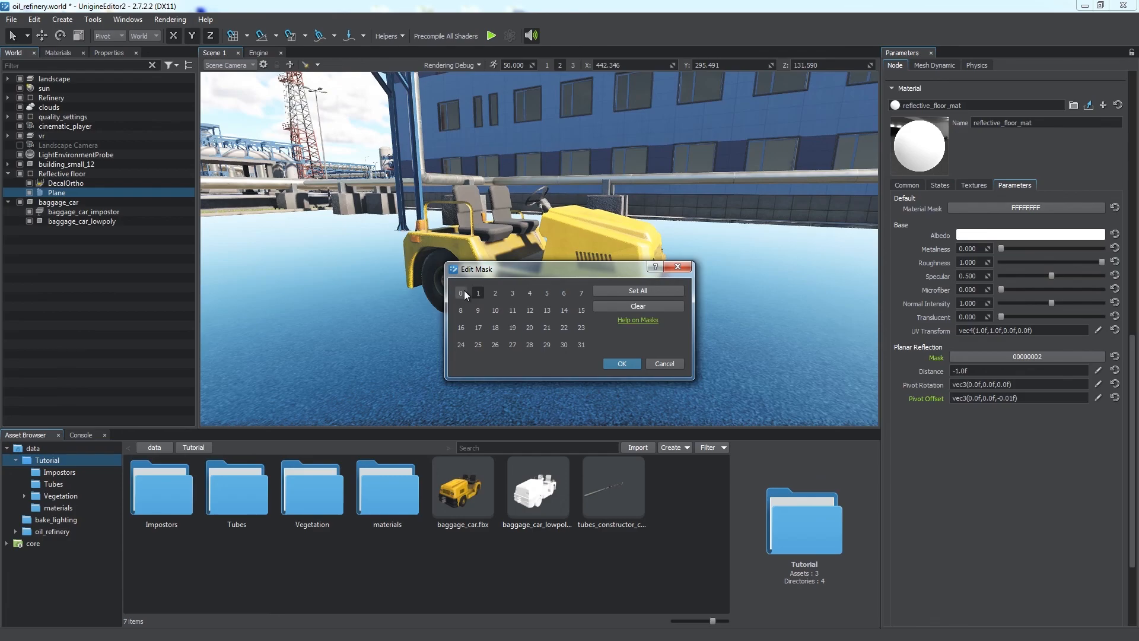
click(621, 363)
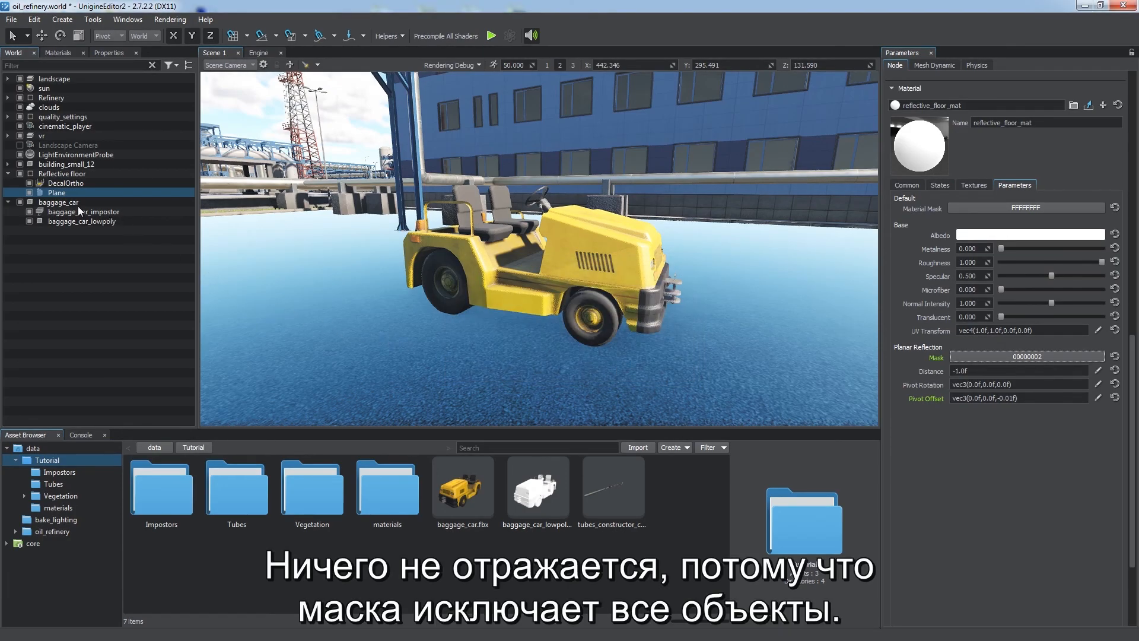
Step: Set the Viewport Mask of baggage_car_lowpoly's surface to bit 1
click(64, 219)
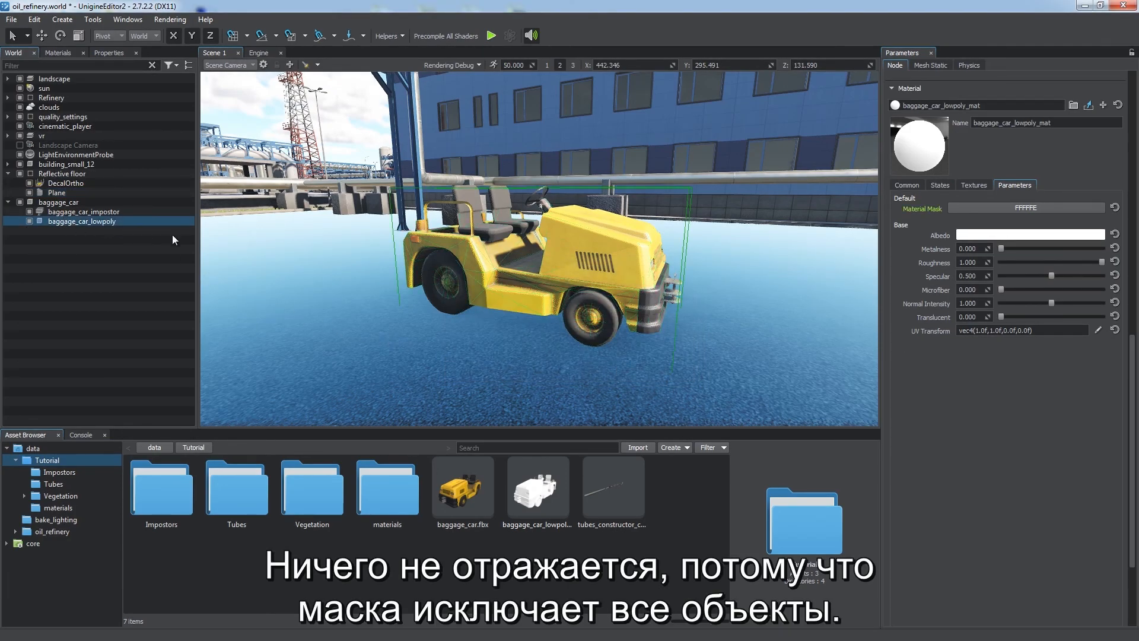
scroll(907, 183, up, 10)
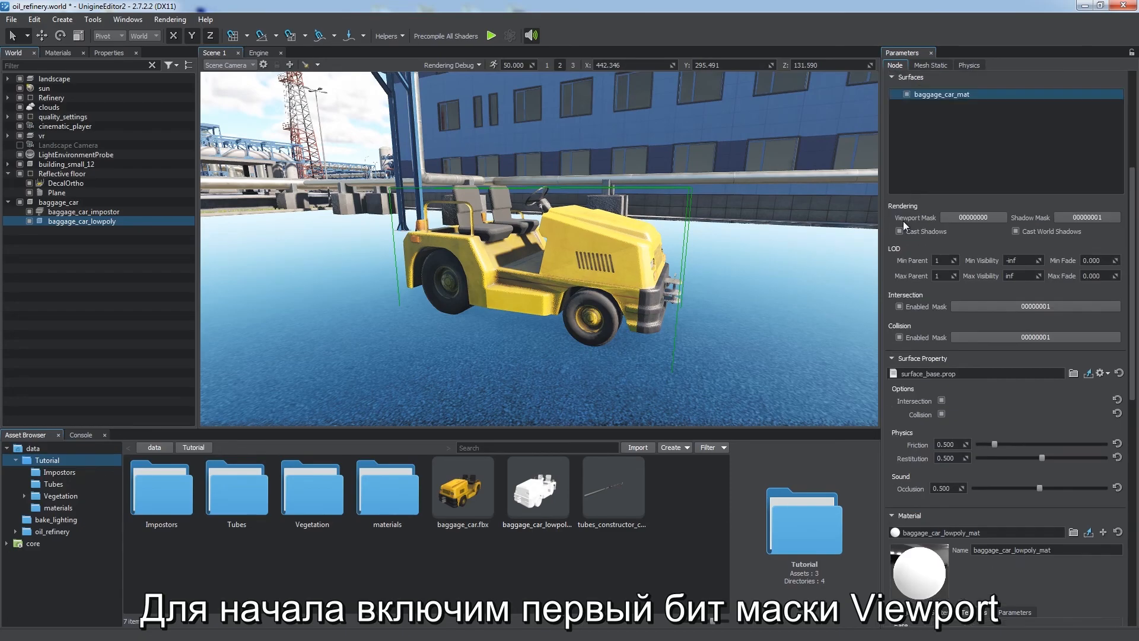
click(972, 360)
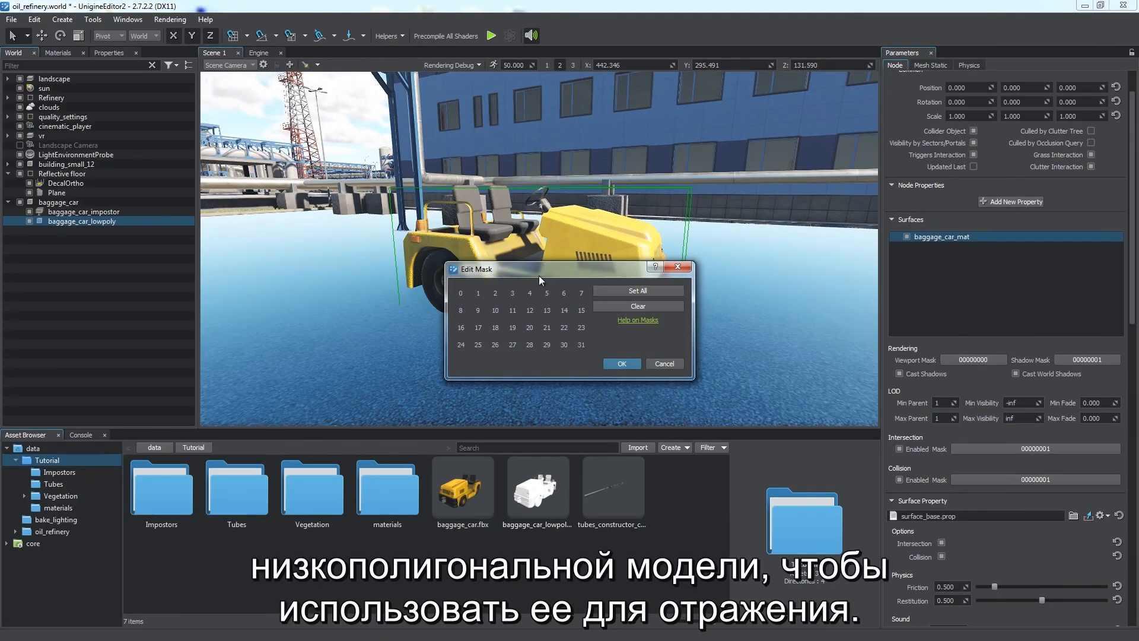
click(479, 293)
click(620, 363)
Step: Clear the scene camera's Viewport mask and enable only bit 0
alt+drag(638, 347, 670, 350)
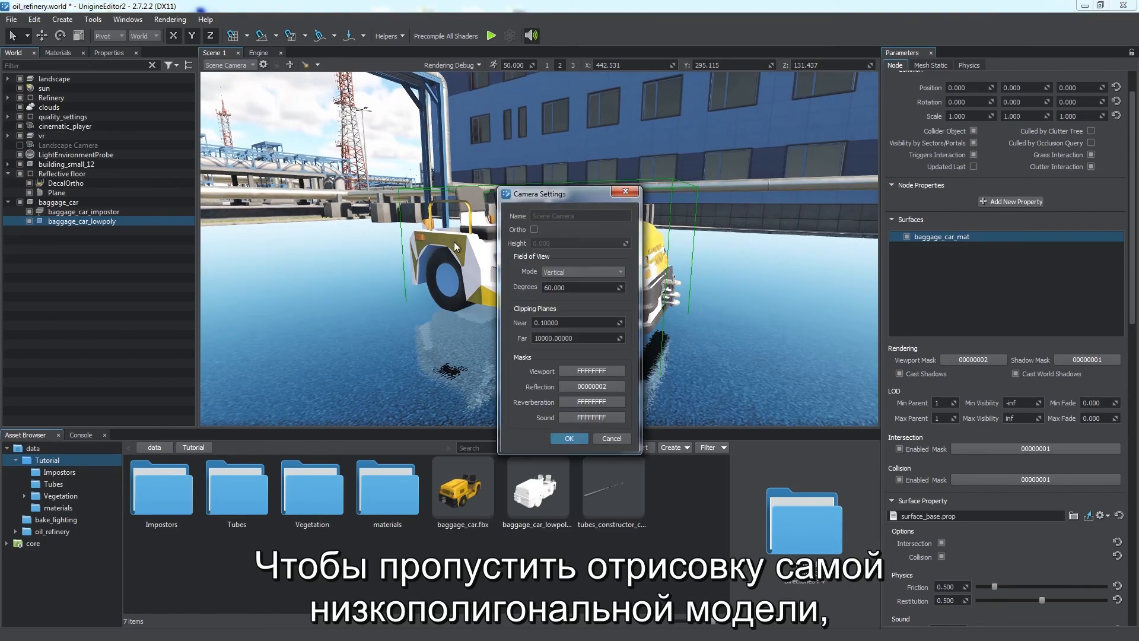
click(592, 371)
click(637, 305)
click(461, 293)
click(622, 362)
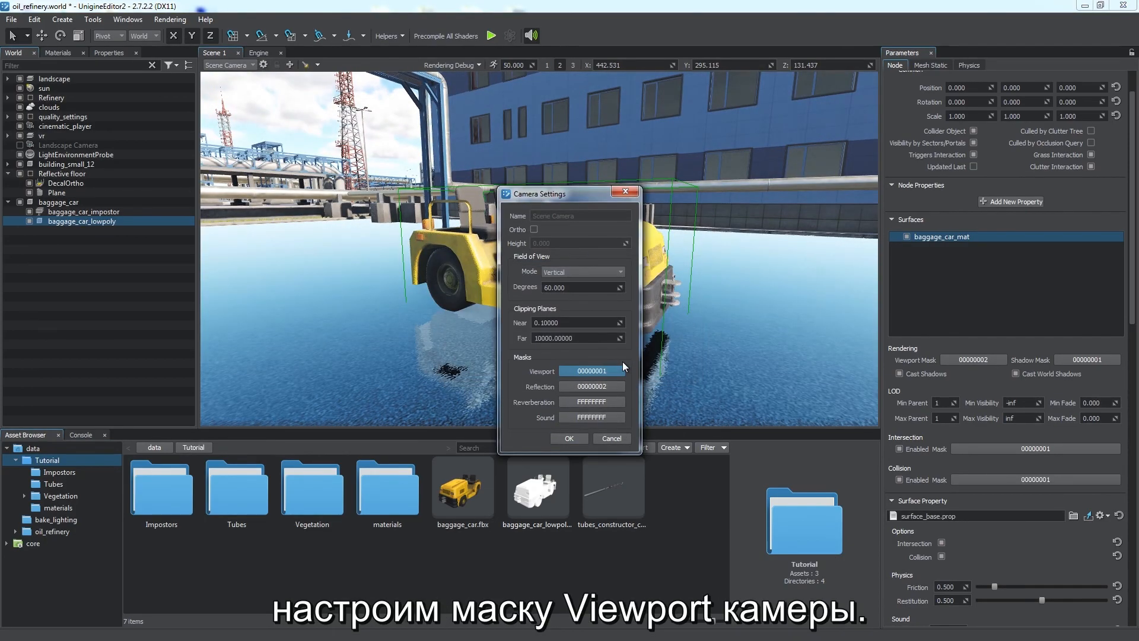
click(573, 438)
Step: Assign baggage_car_mat as the material of baggage_car_lowpoly's surface
scroll(905, 373, down, 3)
drag(982, 460, 937, 458)
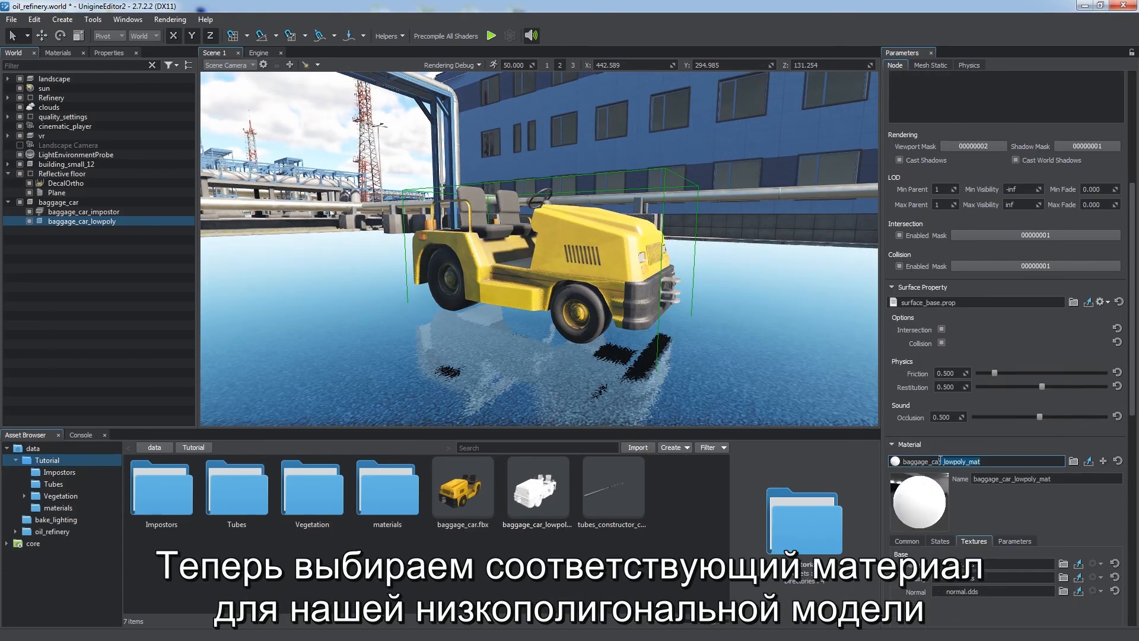
key(BackSpace)
click(948, 472)
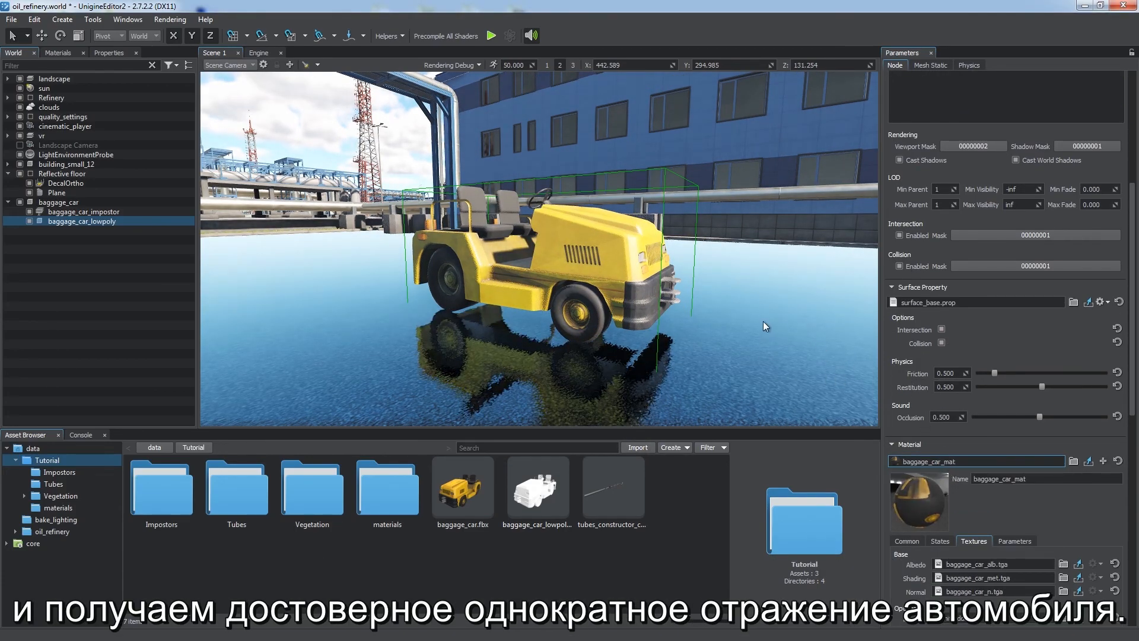
Step: Enable Screen Space Reflections in the SSR render settings
alt+drag(748, 327, 723, 326)
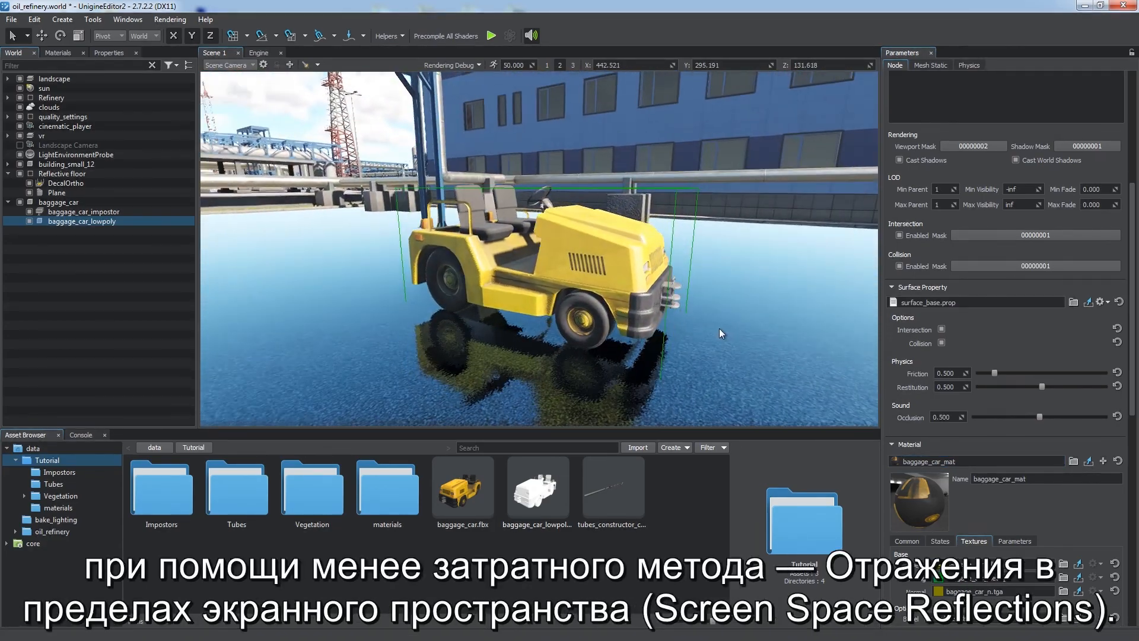
alt+right_drag(724, 327, 699, 226)
mouse_move(681, 250)
alt+mouse_down()
mouse_move(718, 243)
mouse_move(685, 240)
alt+mouse_up()
click(138, 23)
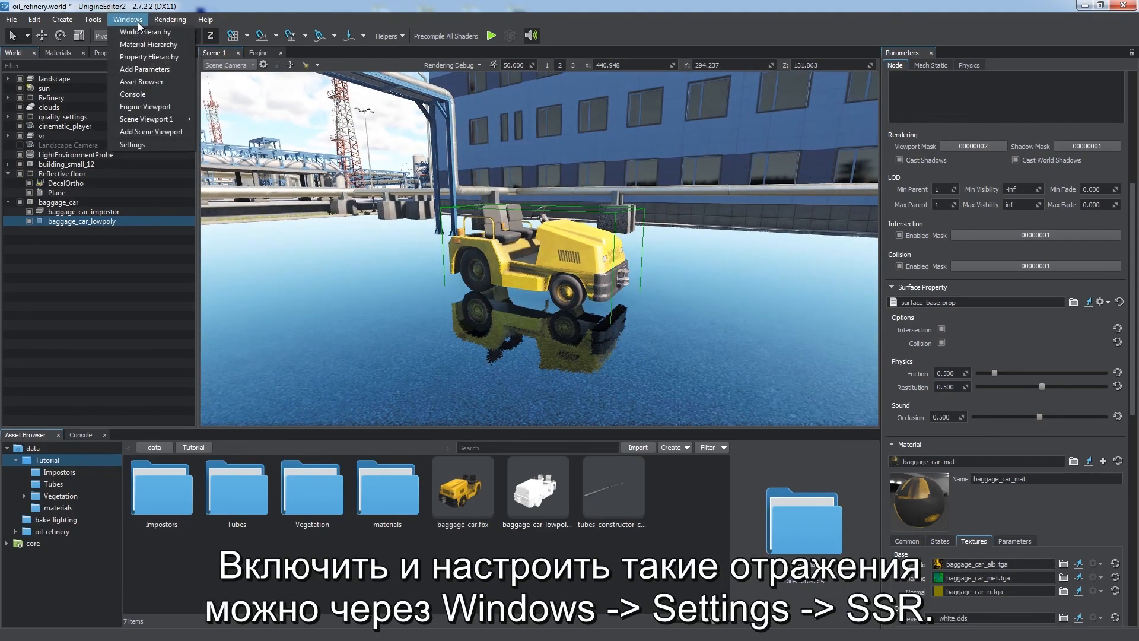
click(152, 145)
click(359, 303)
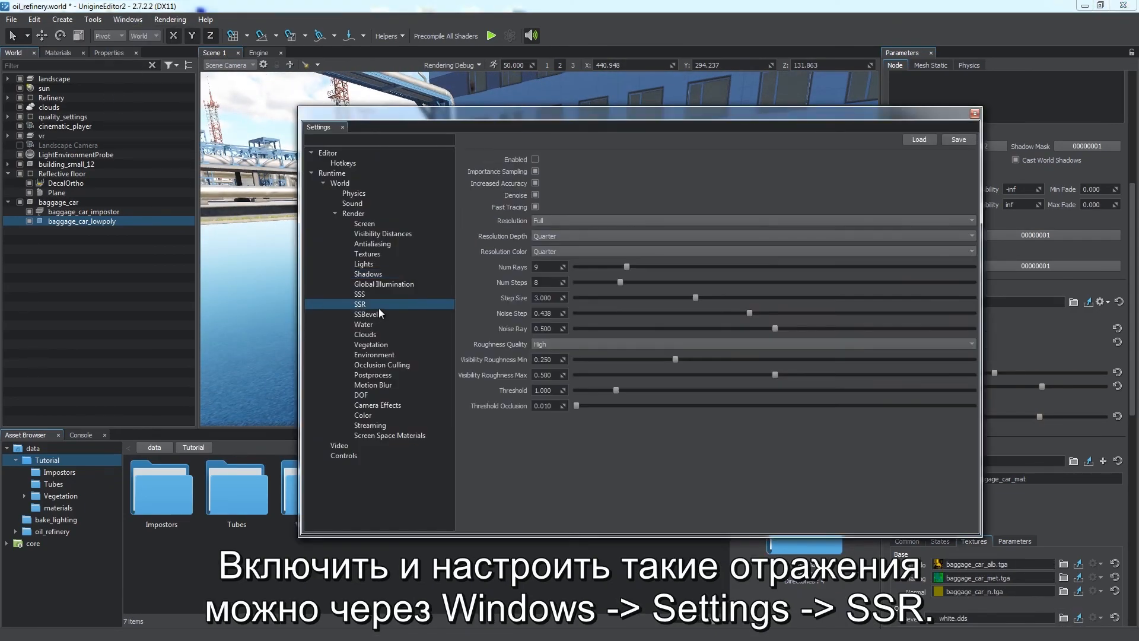
click(535, 159)
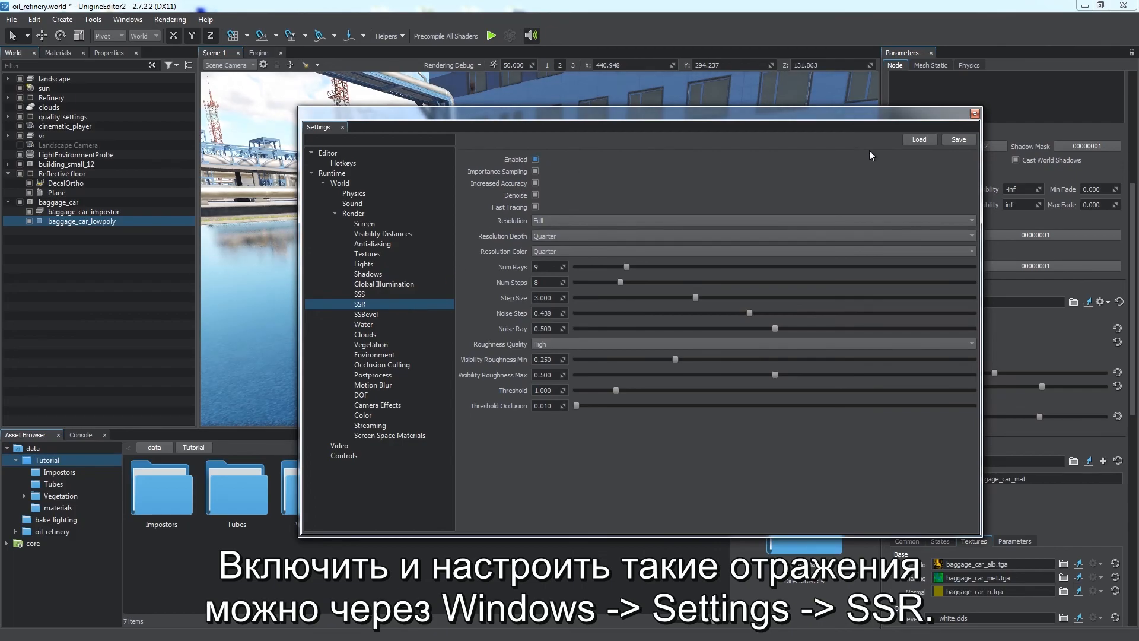
click(974, 113)
Step: Save the Refinery node group as a node file in the Tutorial asset folder and hide the original node
alt+drag(459, 275, 438, 250)
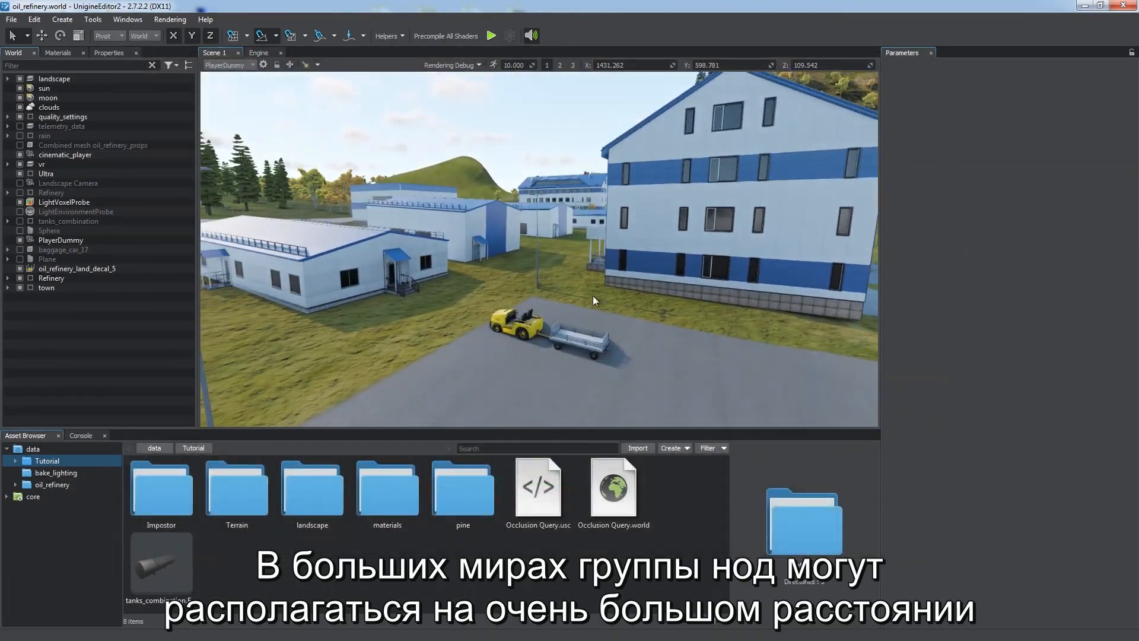
key(w)
right_drag(593, 296, 603, 269)
key(2)
key(e)
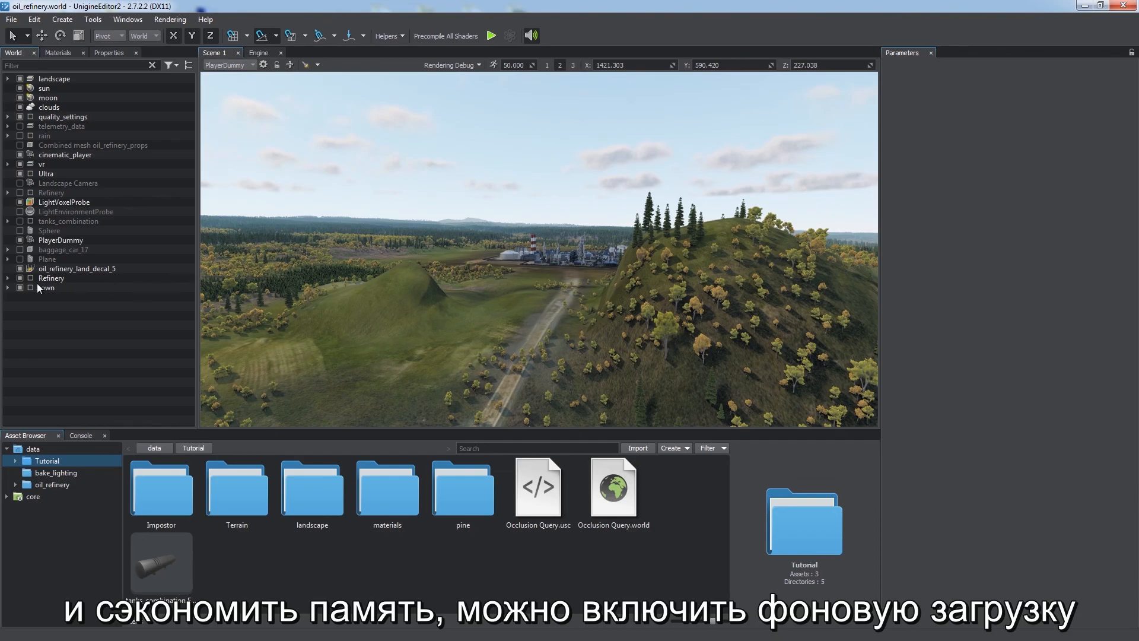
click(20, 277)
click(20, 277)
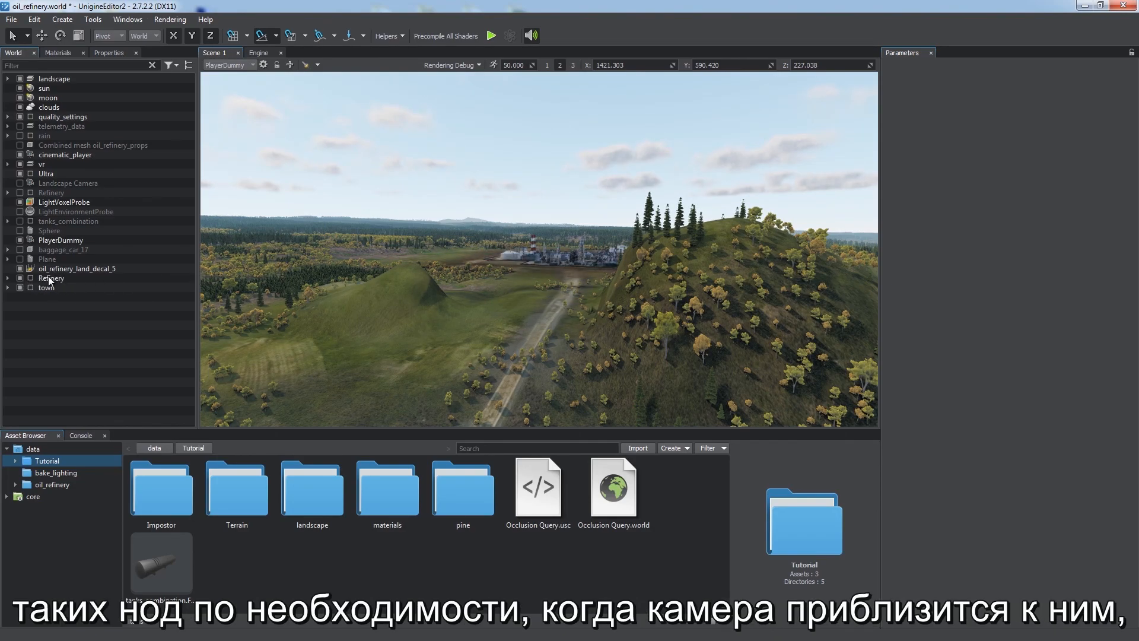
drag(48, 276, 252, 572)
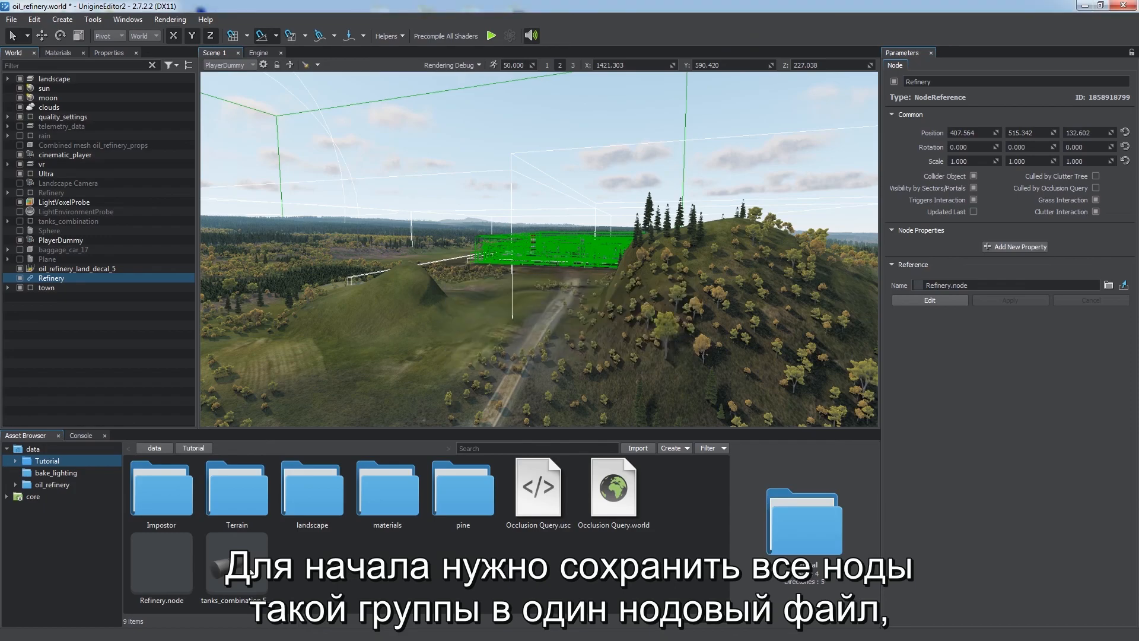
click(19, 278)
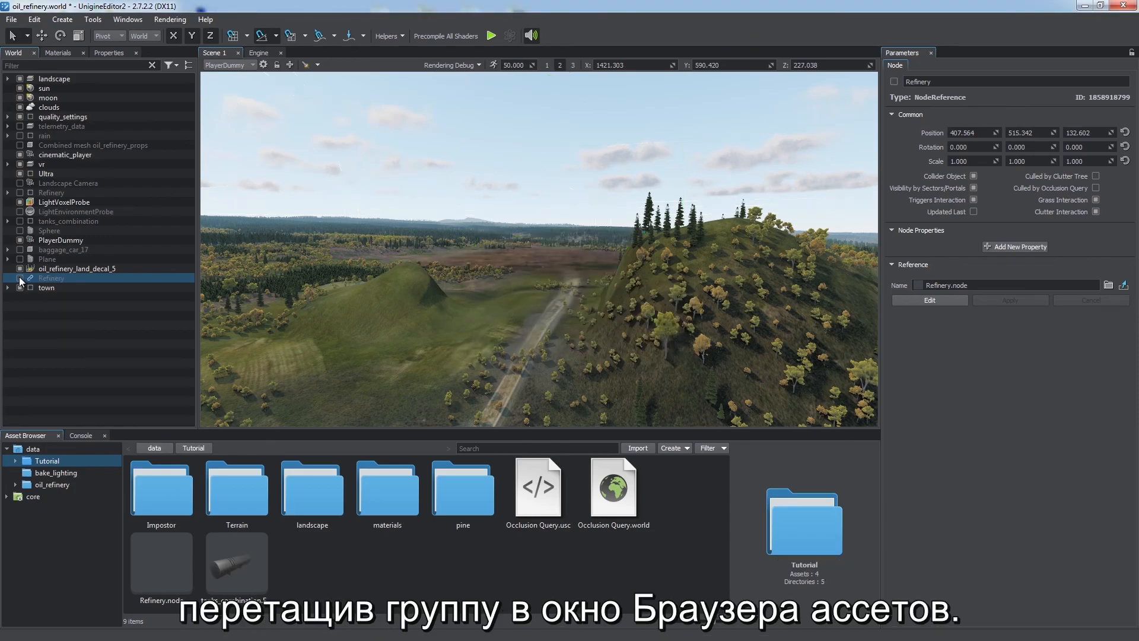
click(34, 314)
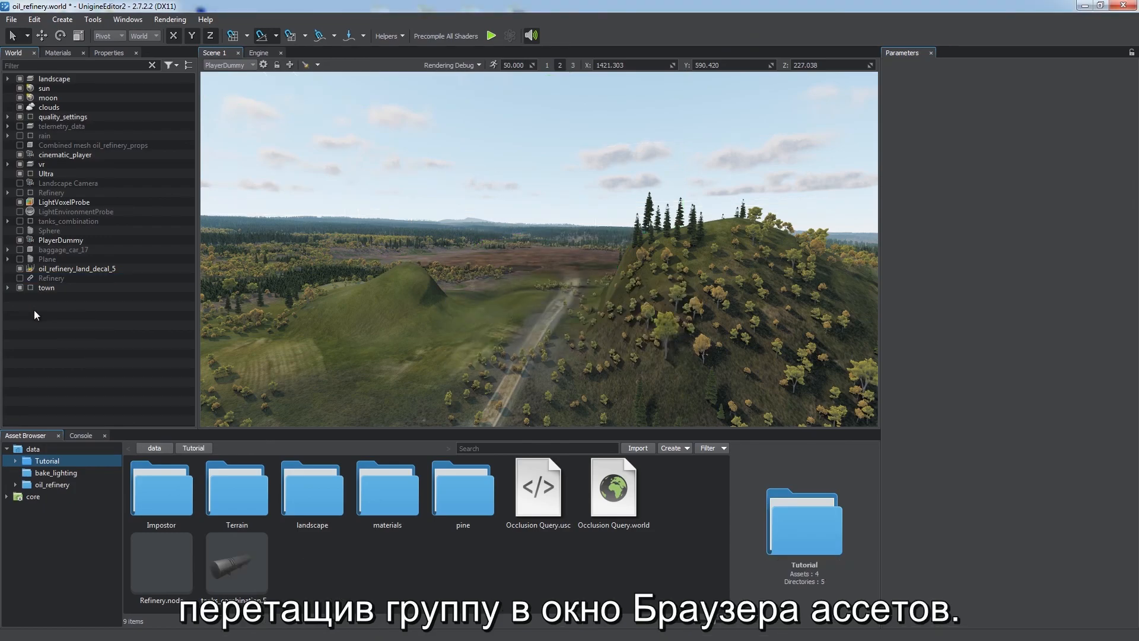
Step: Create a World Layer node in the viewport and assign Refinery.node to it
click(65, 19)
mouse_move(91, 270)
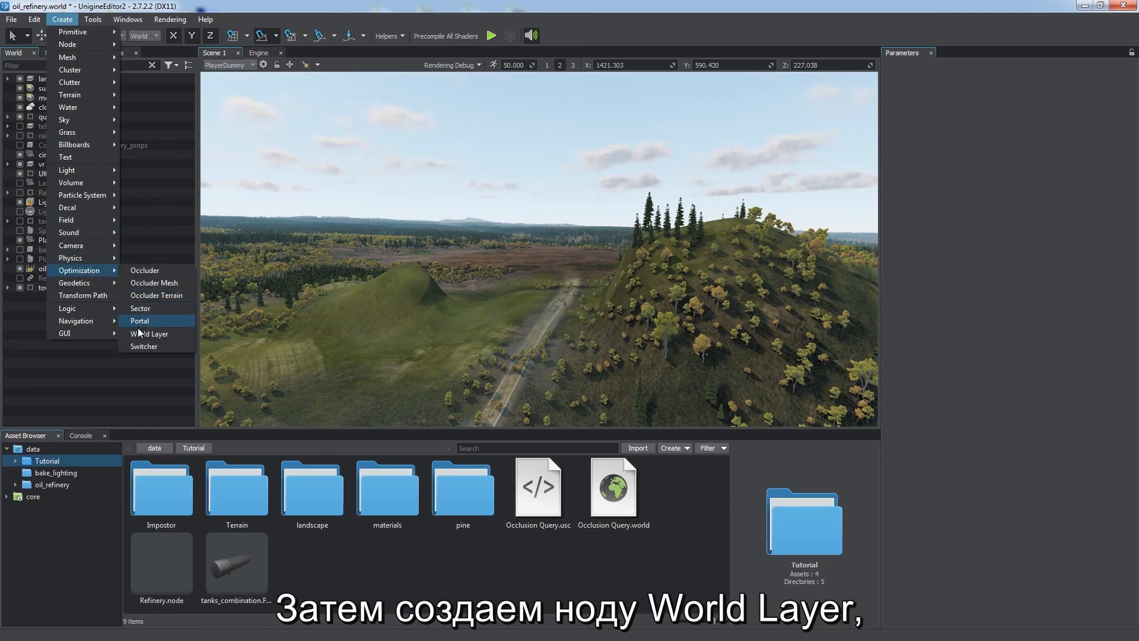
click(138, 334)
click(631, 238)
double_click(631, 237)
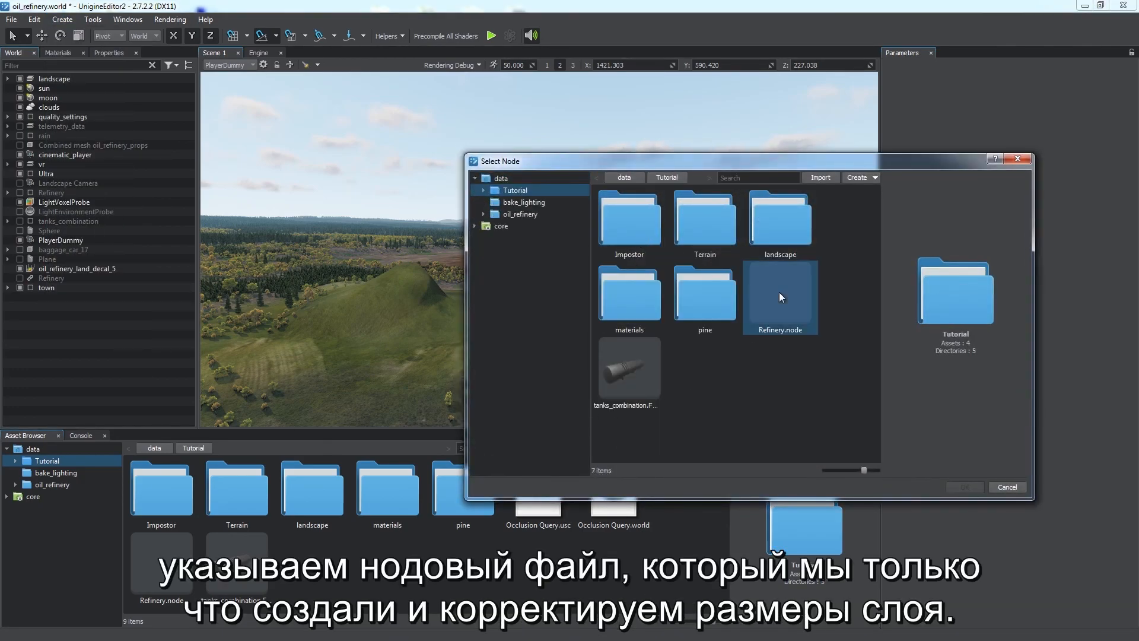
click(780, 288)
click(965, 487)
Step: Move the World Layer over the refinery site and set its size to 1000 by 1000
click(567, 268)
key(3)
key(w)
right_drag(568, 270, 592, 295)
click(931, 65)
drag(969, 109, 923, 112)
text(1000)
key(Tab)
text(1000)
key(Tab)
text(1000)
key(Return)
Step: Set the World Layer's Load Distance to 400
right_drag(738, 229, 724, 239)
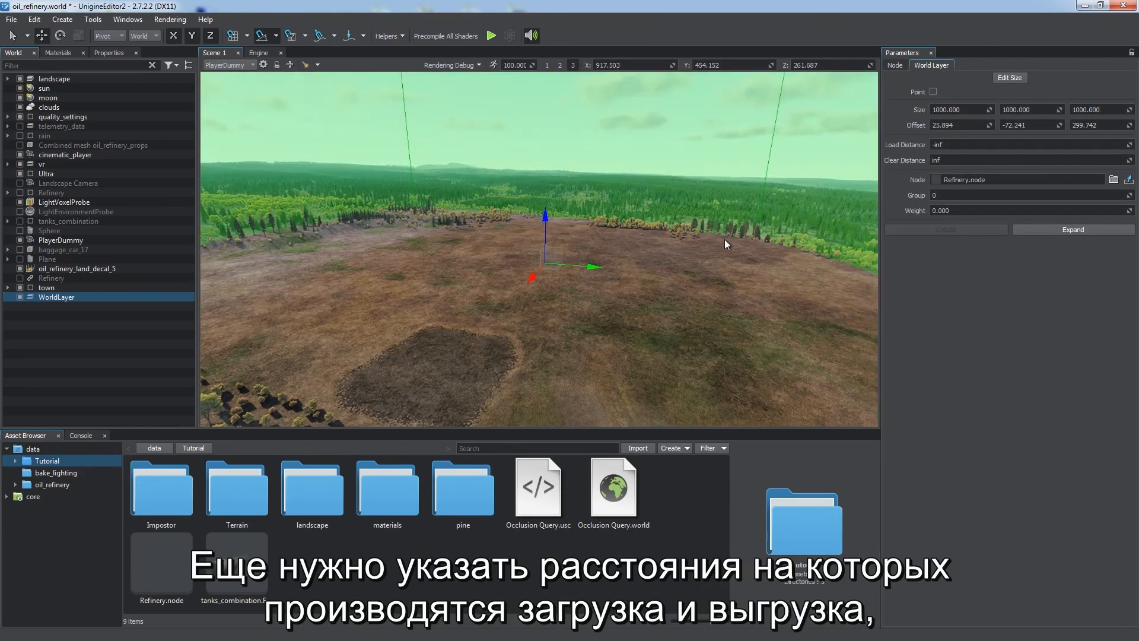
double_click(953, 145)
text(400)
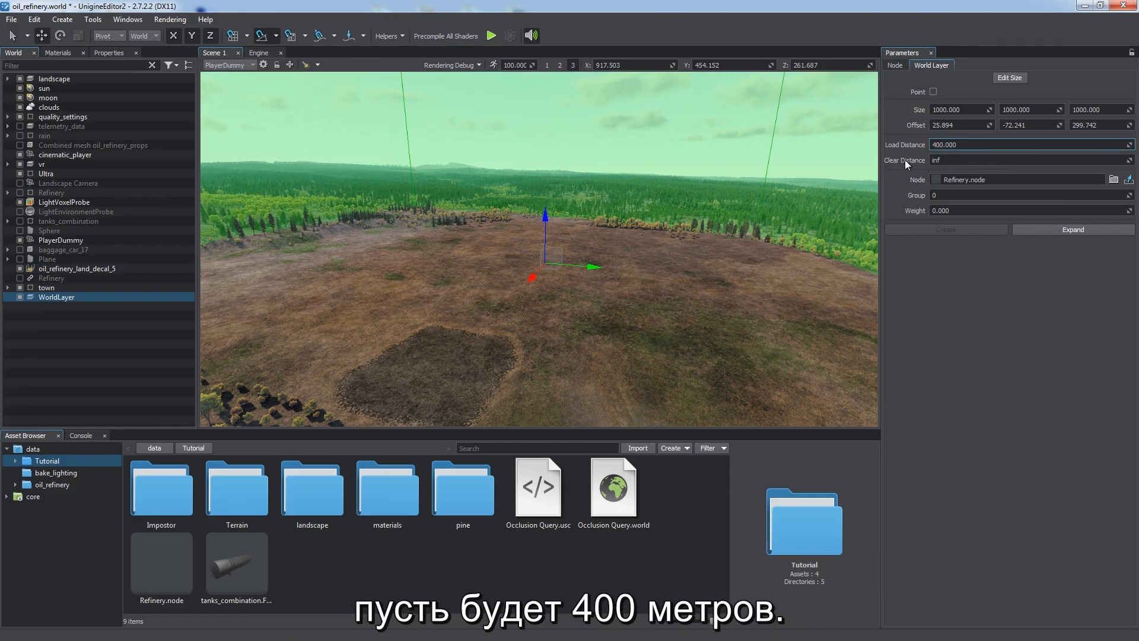
key(Return)
Step: Reload the world
right_drag(695, 247, 693, 249)
key(s)
click(131, 345)
key(s)
right_drag(530, 310, 578, 277)
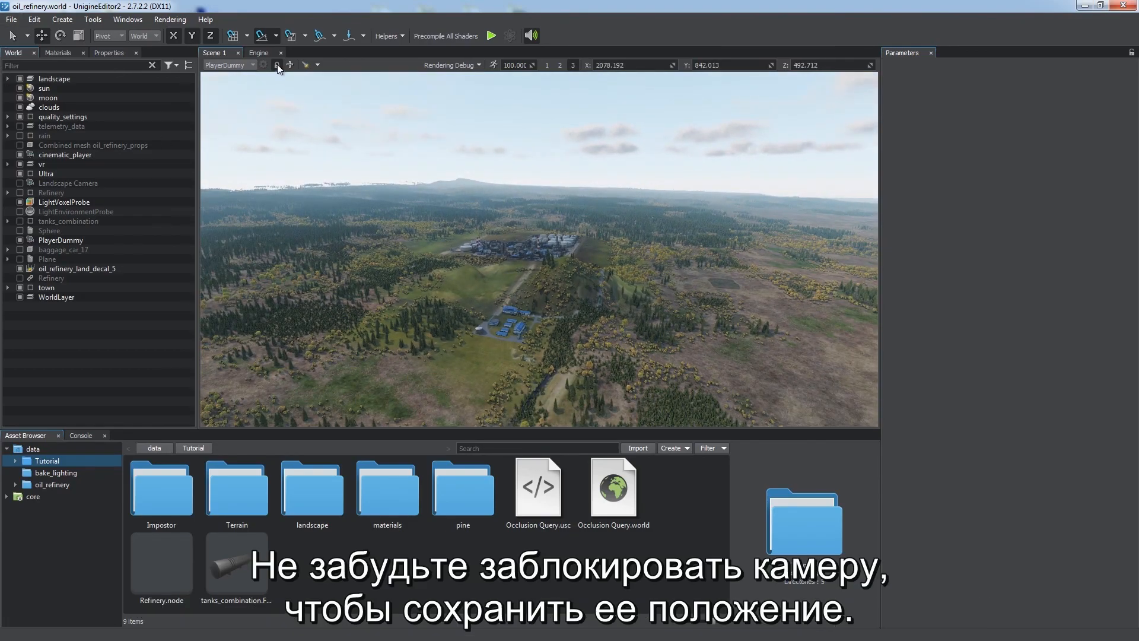
click(12, 20)
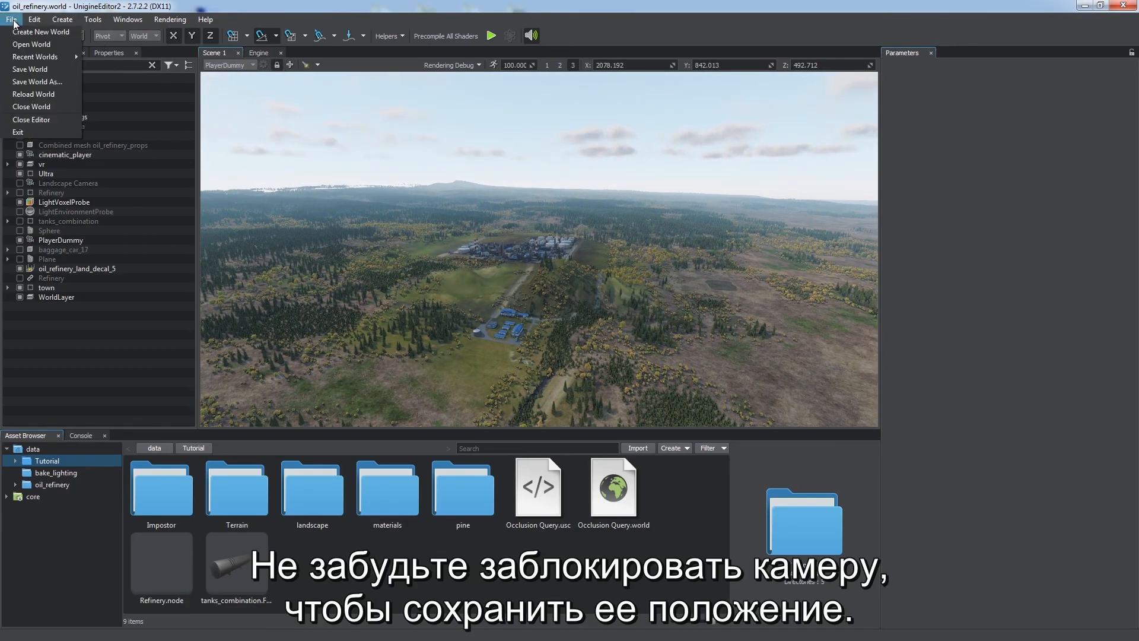
click(37, 95)
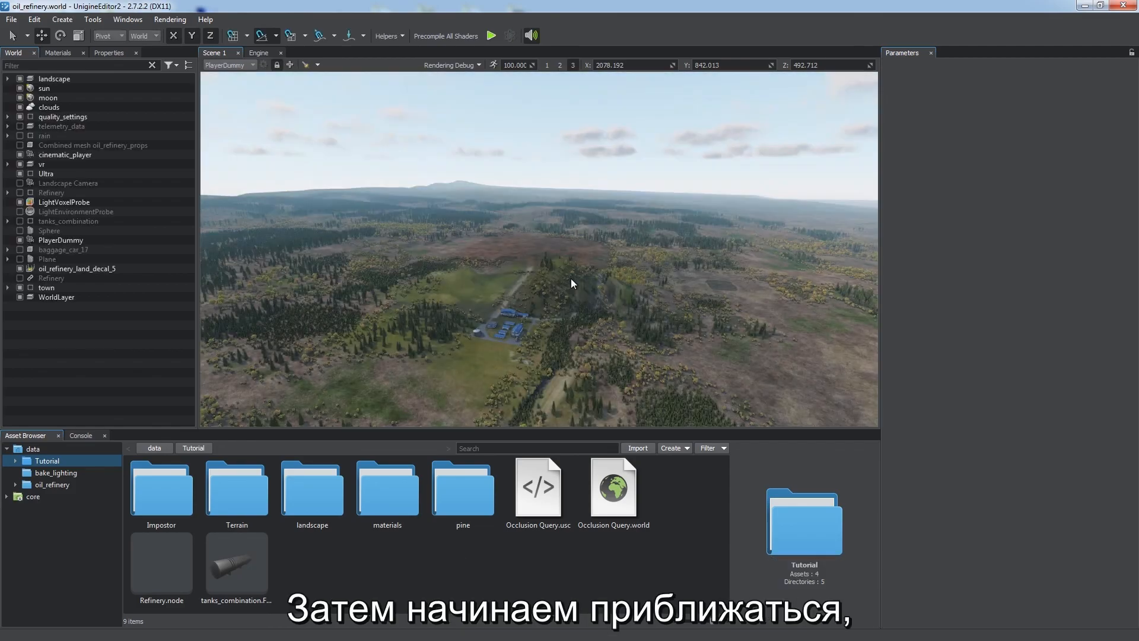
key(w)
right_drag(554, 276, 536, 290)
key(w)
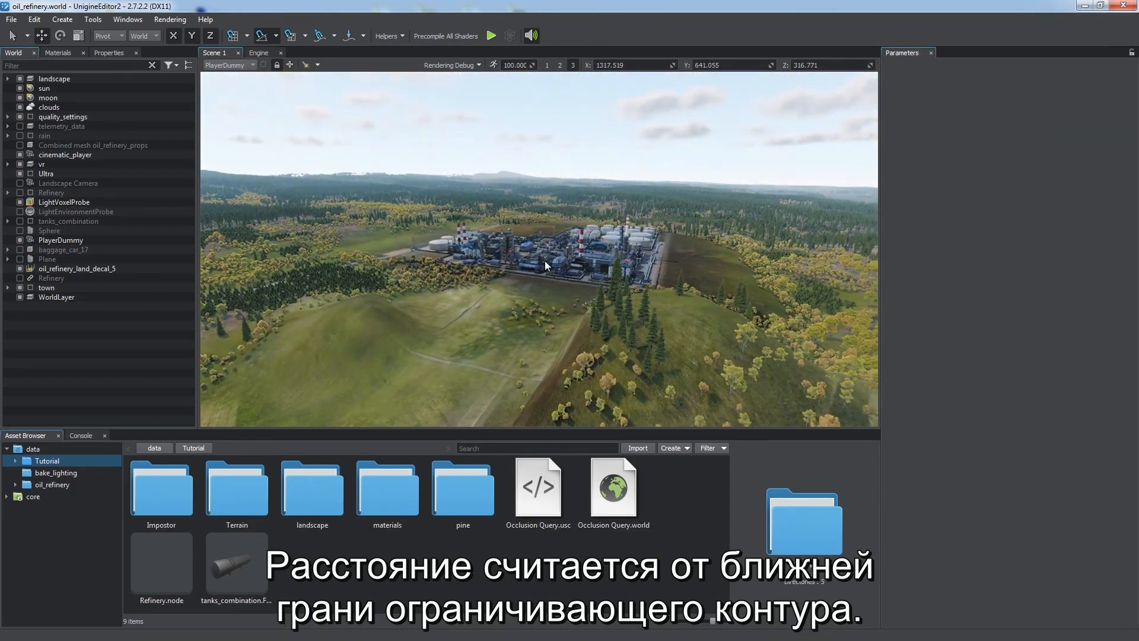
click(544, 261)
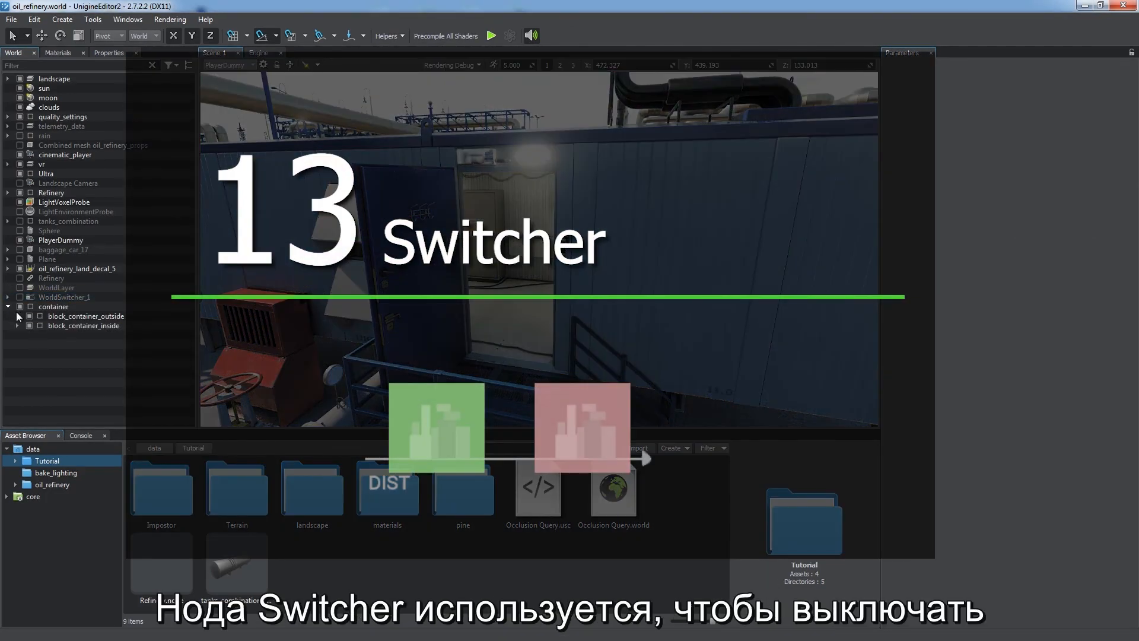
Step: Create a World Switcher node under container and parent block_container_inside to it
click(62, 19)
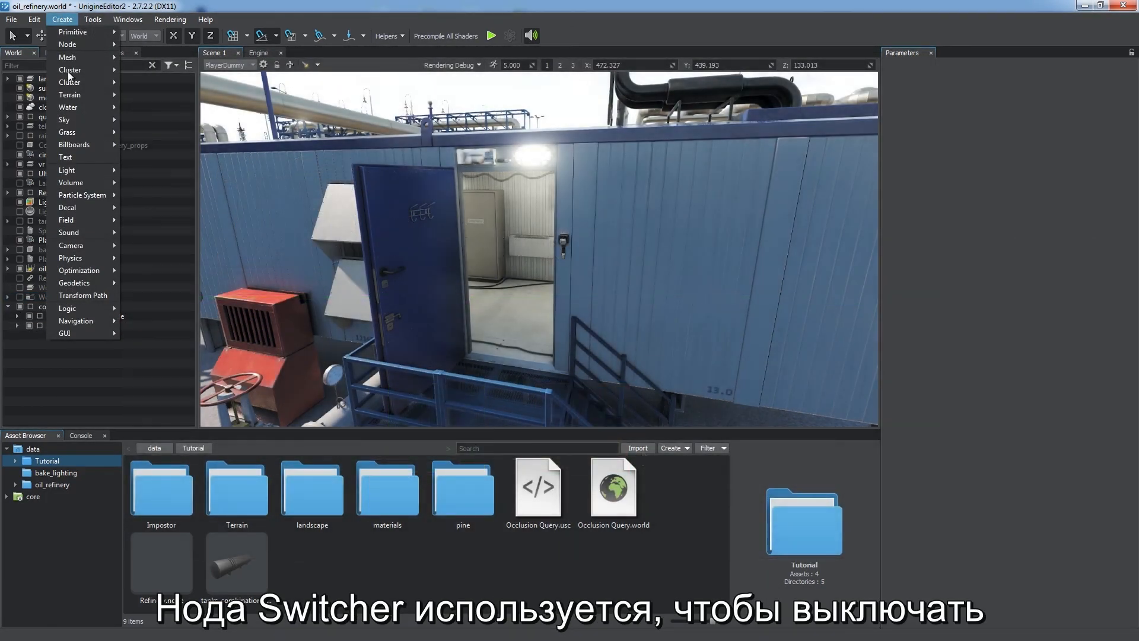
mouse_move(81, 270)
click(165, 339)
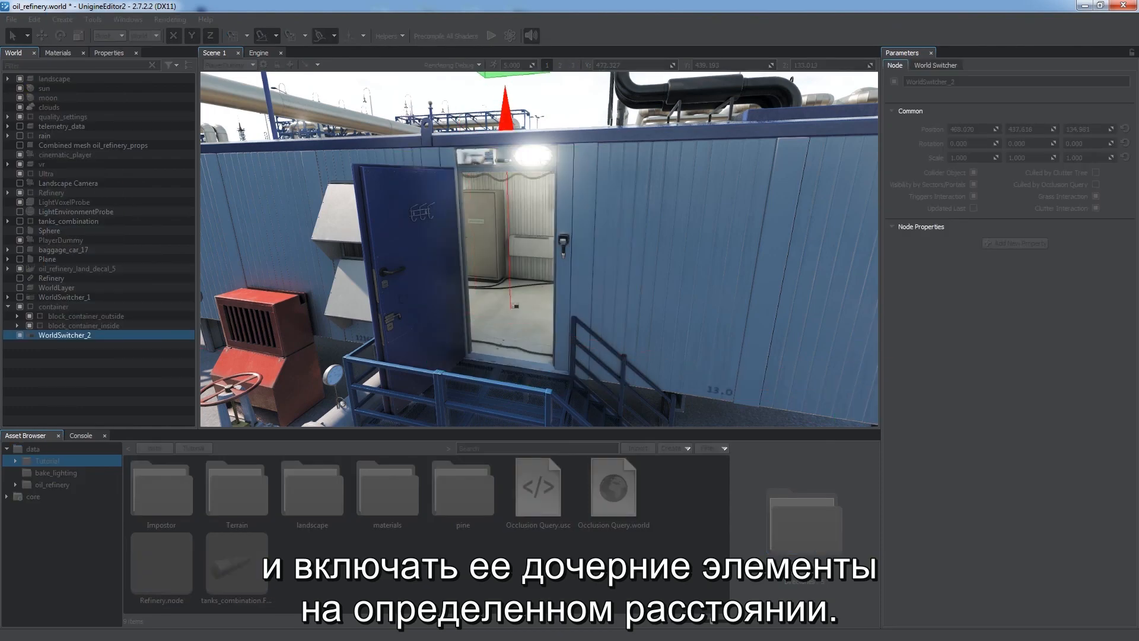
mouse_move(81, 325)
mouse_down()
mouse_move(84, 335)
mouse_move(69, 333)
mouse_up()
Step: Examine WorldSwitcher_2's switcher distances while moving the camera away from the container
click(70, 327)
click(927, 65)
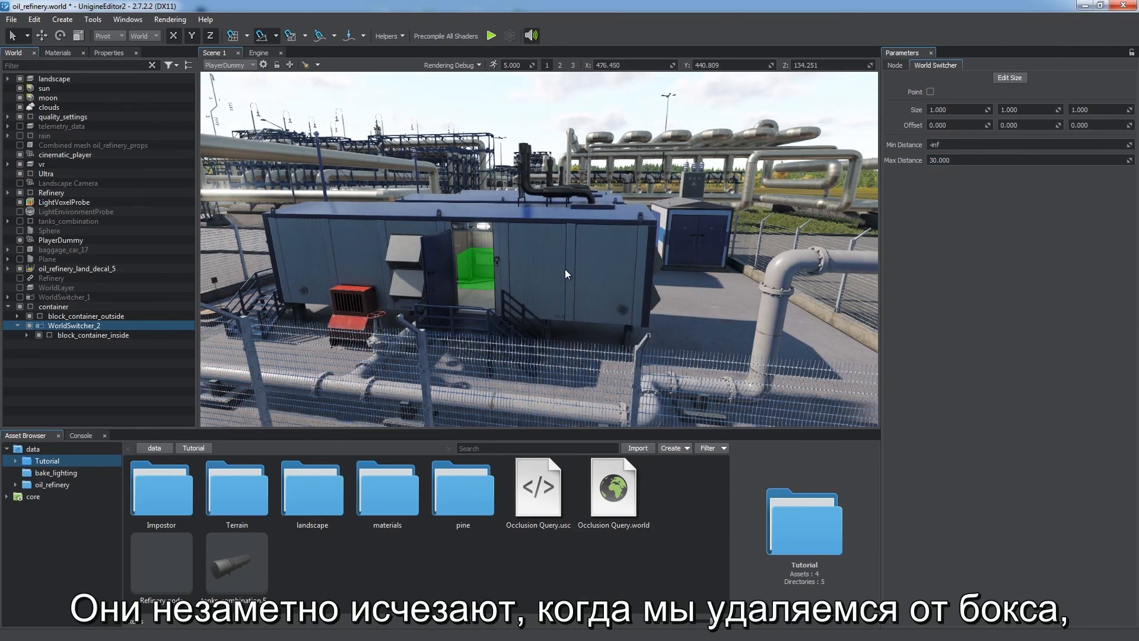
key(w)
right_drag(434, 272, 415, 257)
key(s)
key(w)
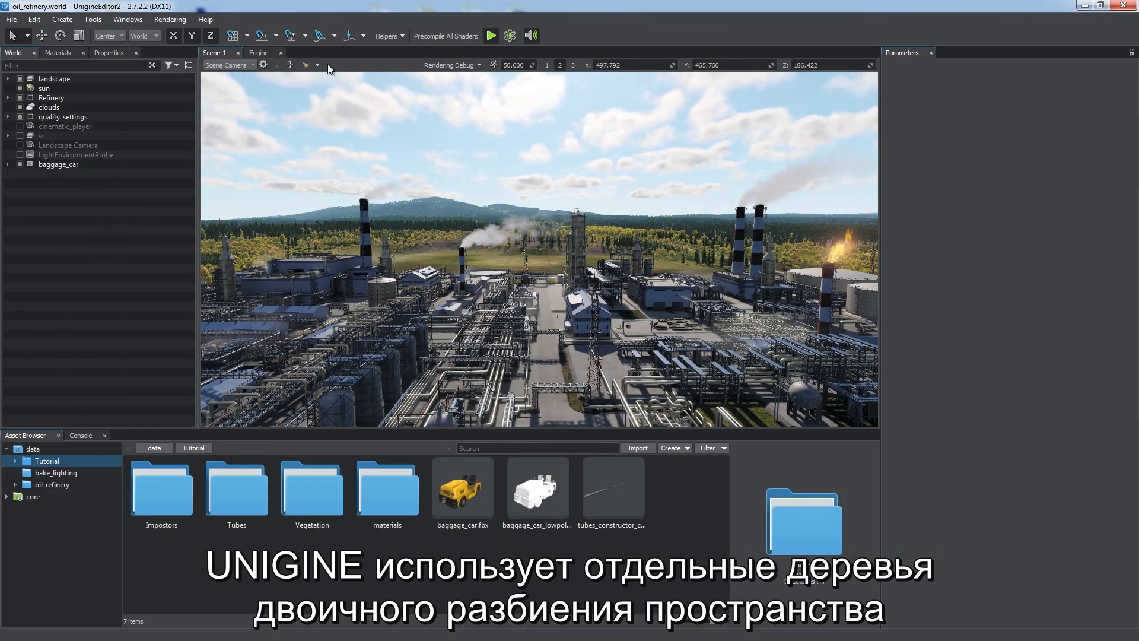
Step: Turn on the Spatial helper visualization
click(379, 38)
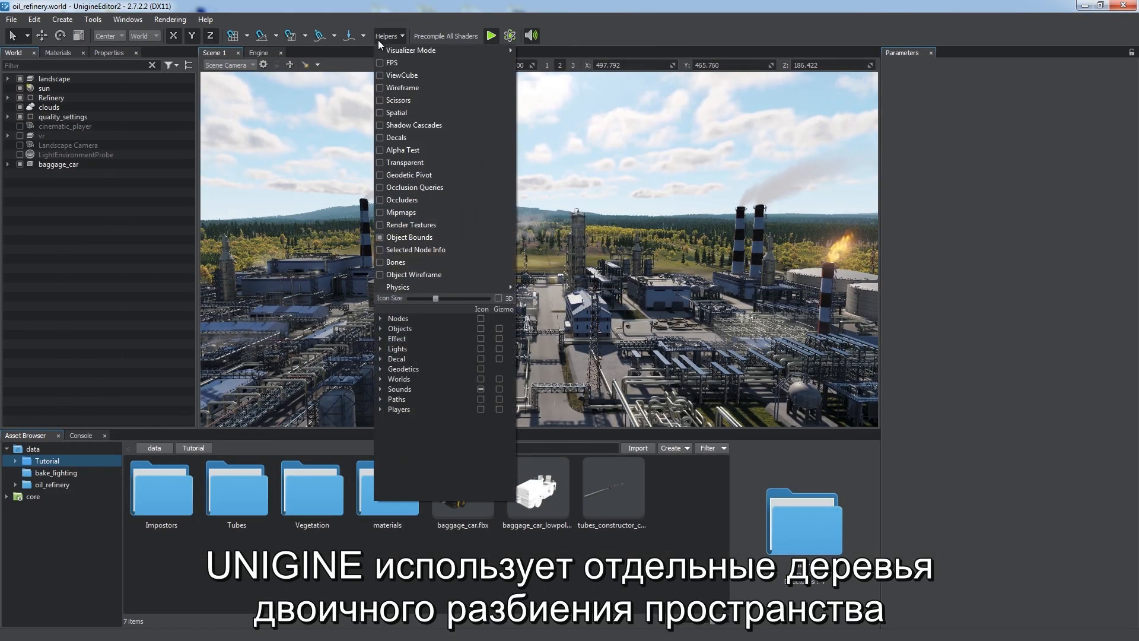
click(389, 112)
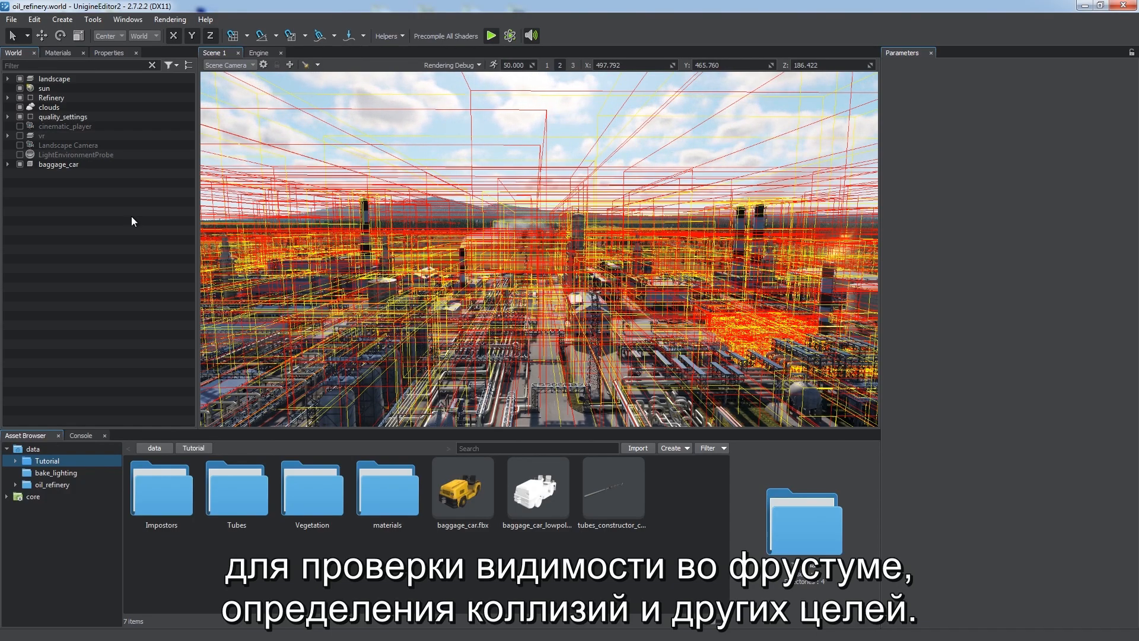
Step: Turn off the Spatial helper visualization
mouse_move(374, 312)
alt+mouse_down()
mouse_move(496, 352)
mouse_move(631, 325)
mouse_move(375, 330)
mouse_move(376, 318)
alt+mouse_up()
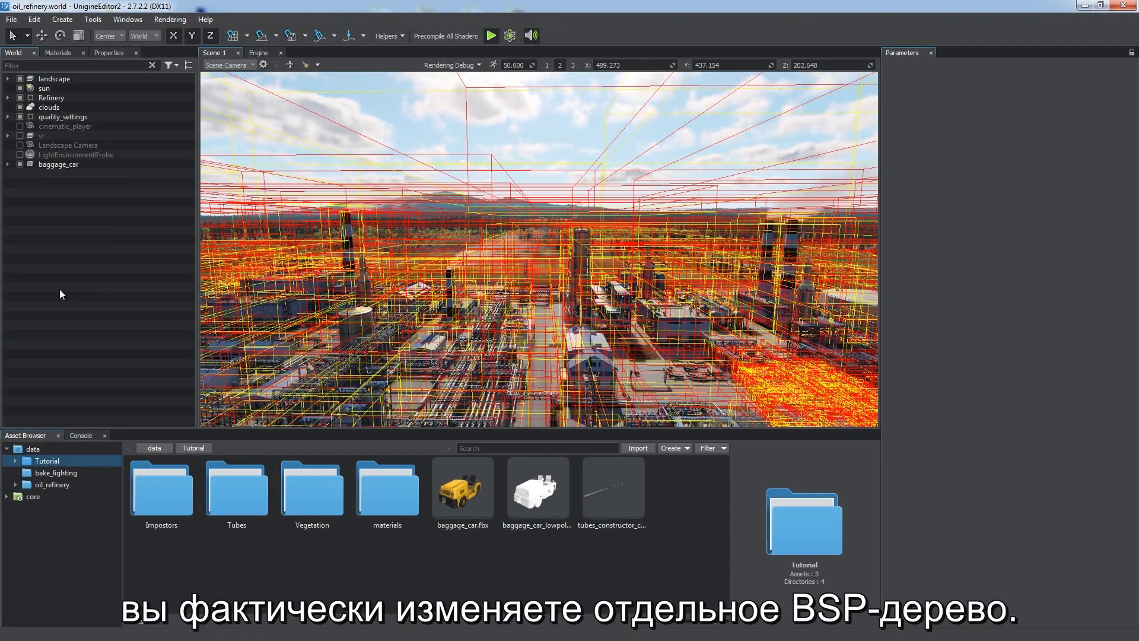
click(376, 40)
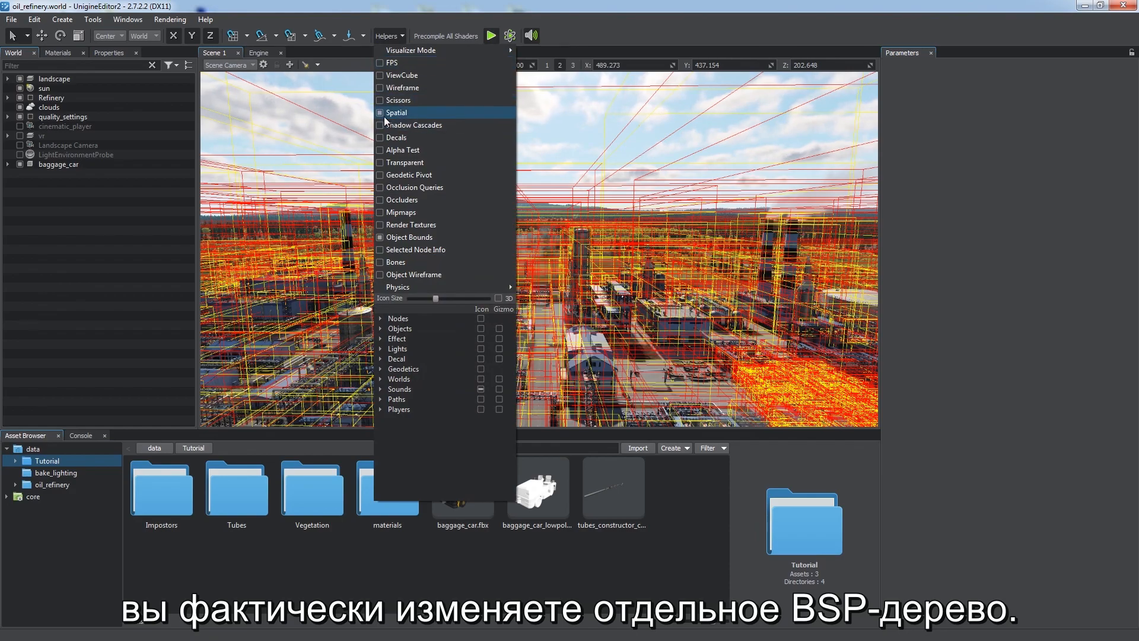
click(383, 115)
click(389, 31)
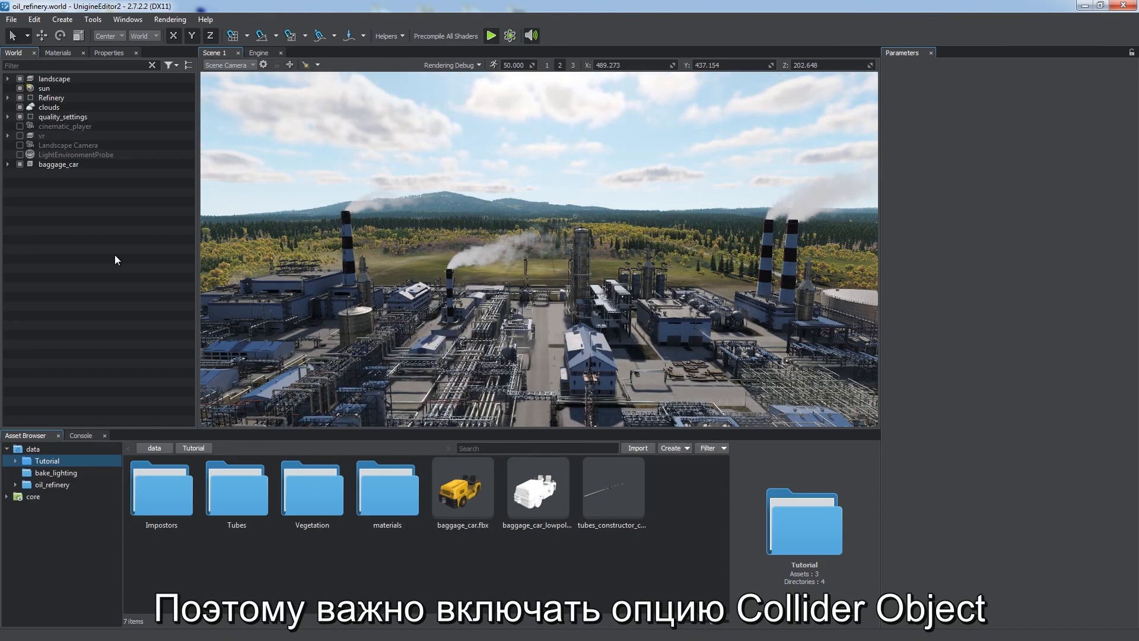
Step: Switch the Performance Profiler to Generic mode to display scene statistics
click(83, 166)
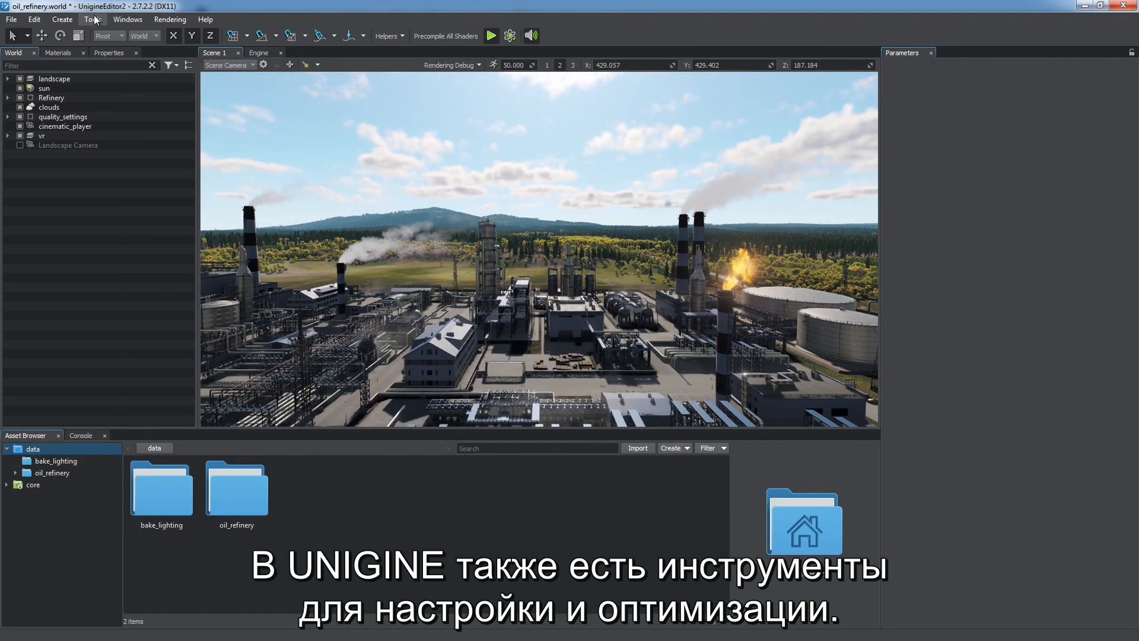
click(93, 19)
mouse_move(144, 107)
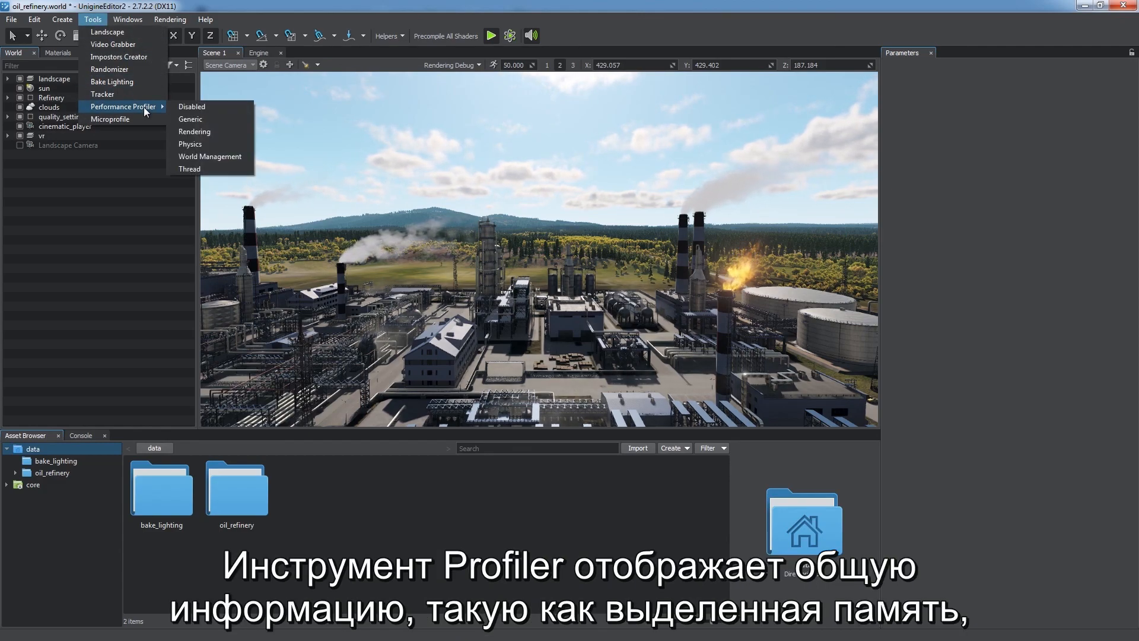
click(235, 120)
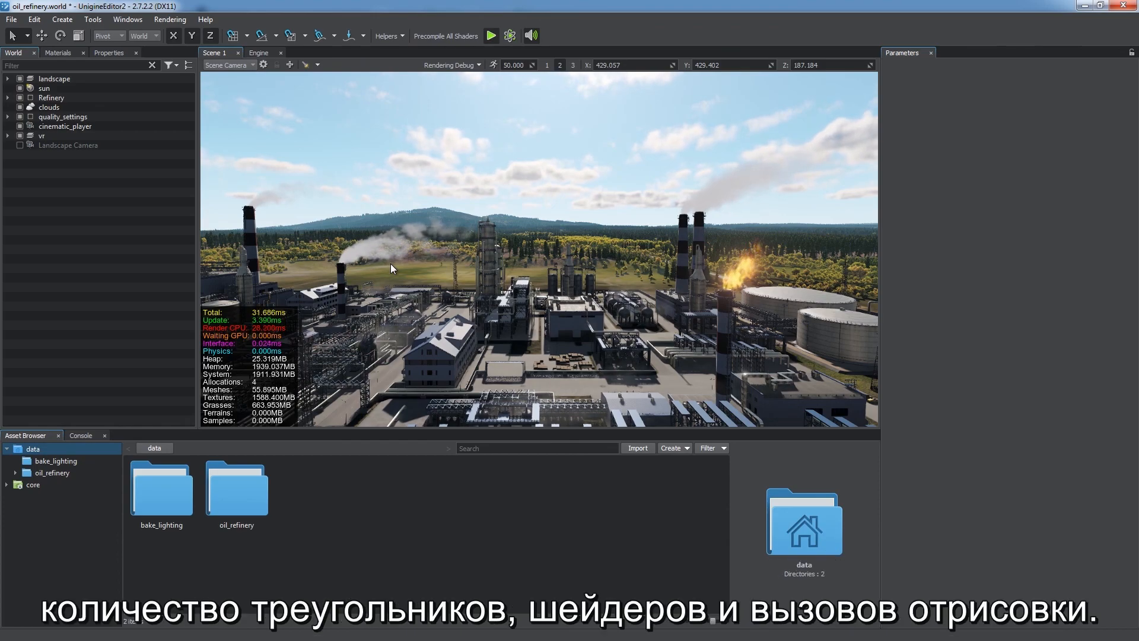
Step: Switch the Performance Profiler to Rendering mode for detailed rendering statistics
click(127, 19)
mouse_move(166, 105)
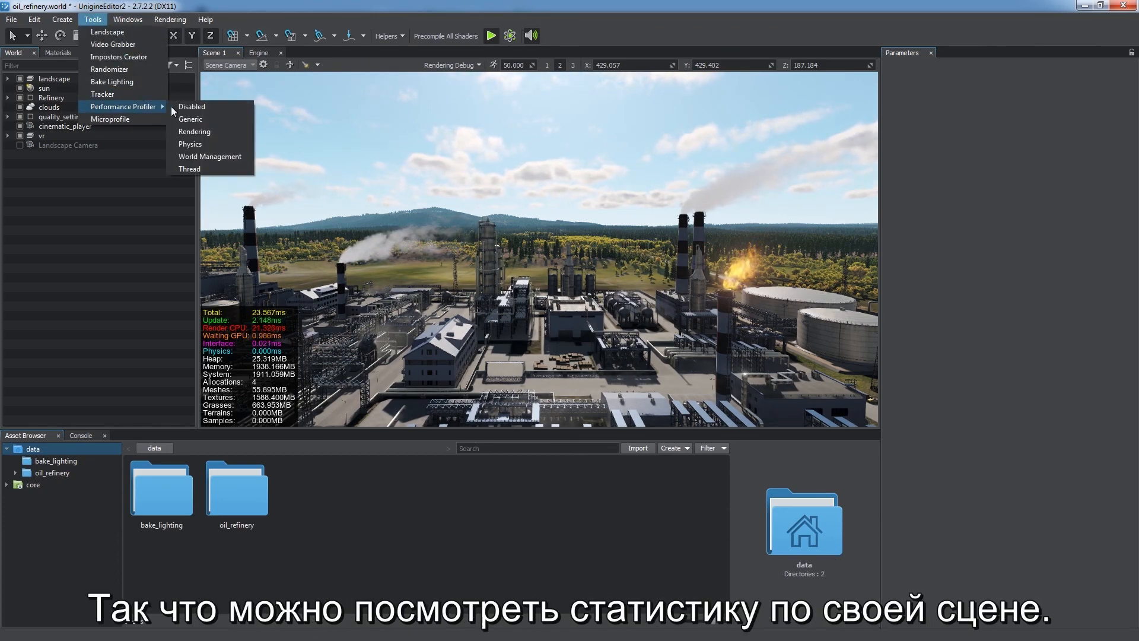
click(199, 131)
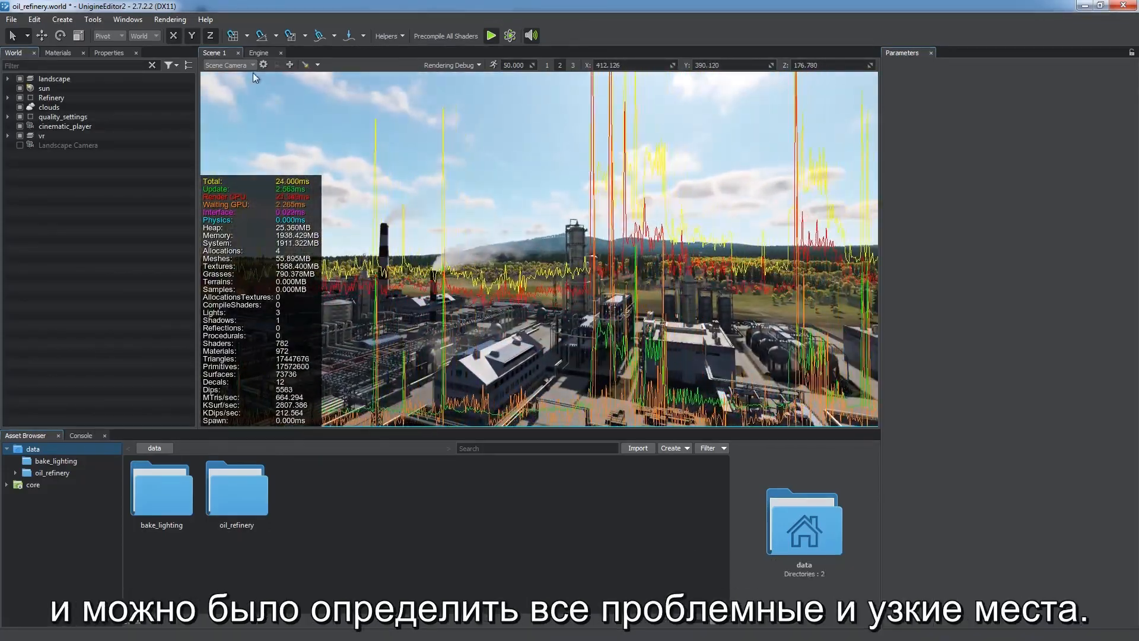
Step: Disable the Performance Profiler
click(92, 19)
mouse_move(129, 109)
click(209, 116)
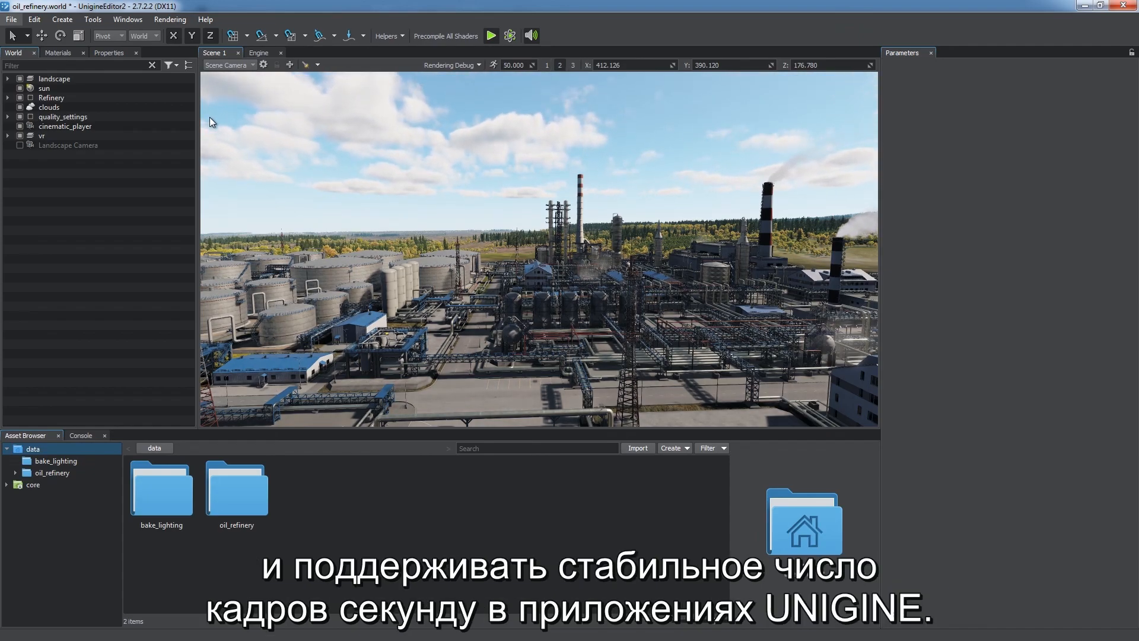
key(s)
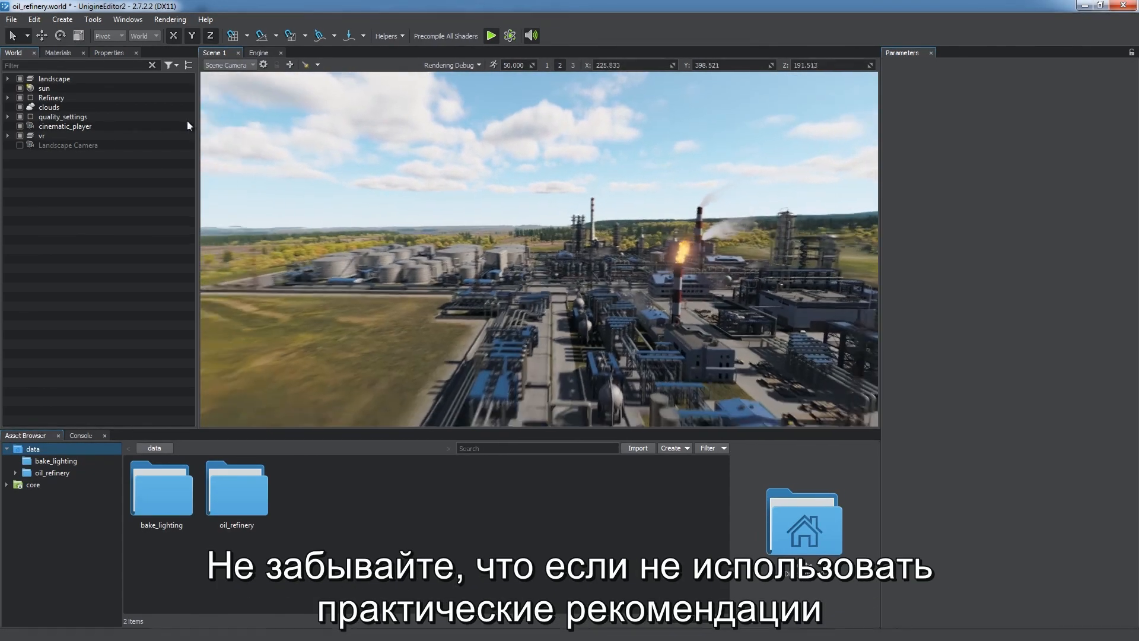